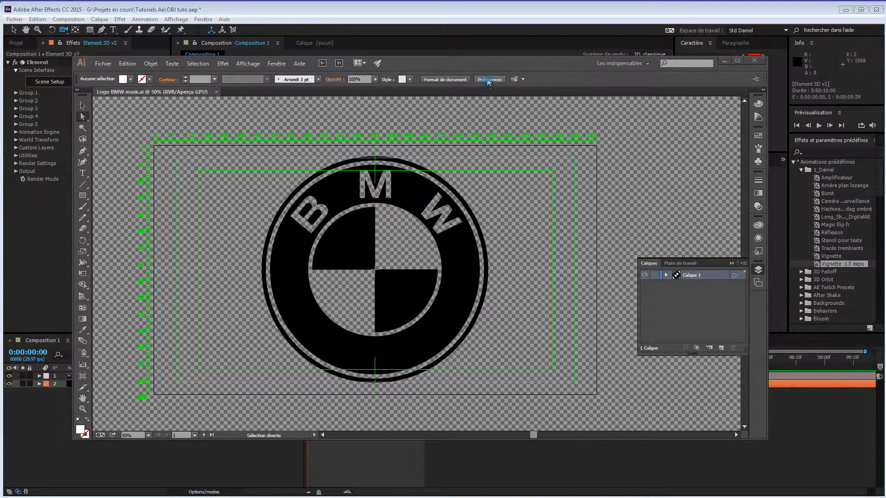
Step: Copy all the BMW logo paths in Illustrator and switch back to After Effects
{"action": "left_click", "coordinate": [487, 64]}
{"action": "key", "text": "ctrl+a"}
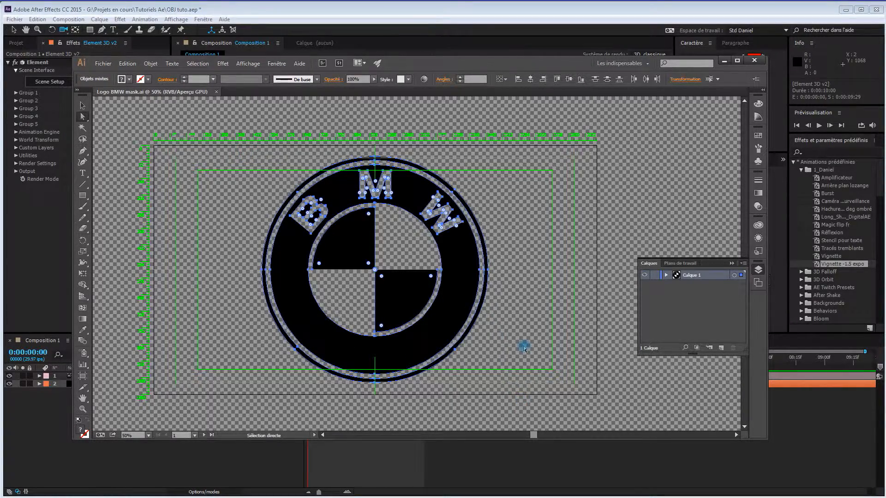
{"action": "key", "text": "ctrl+c"}
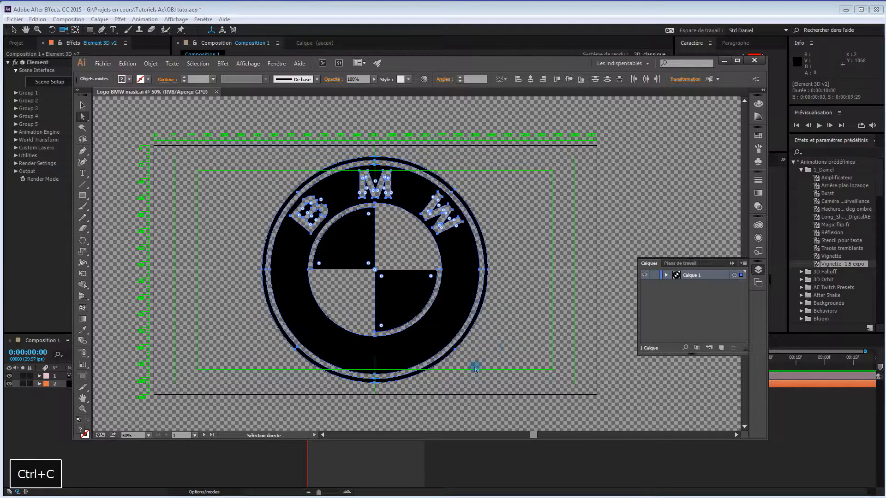
{"action": "left_click", "coordinate": [267, 461]}
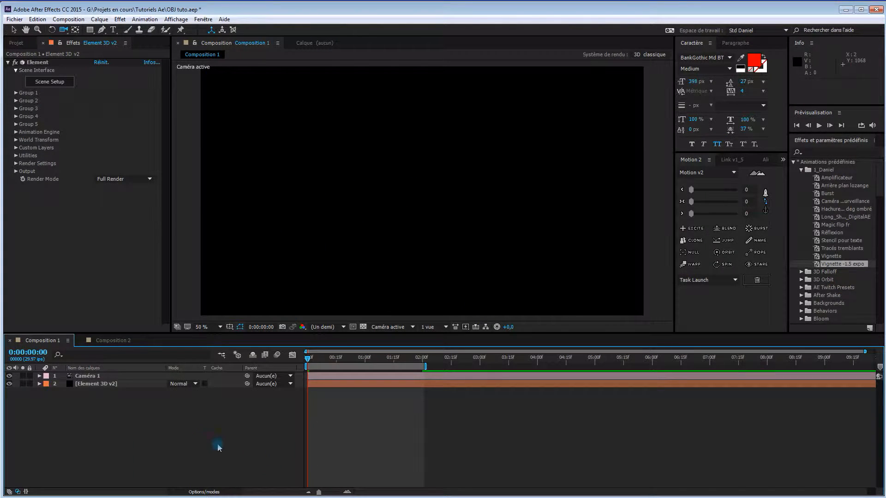
Step: Create a black (000000) solid layer named "Masque BMW anneau" in Composition 1
{"action": "right_click", "coordinate": [98, 403]}
{"action": "mouse_move", "coordinate": [125, 407]}
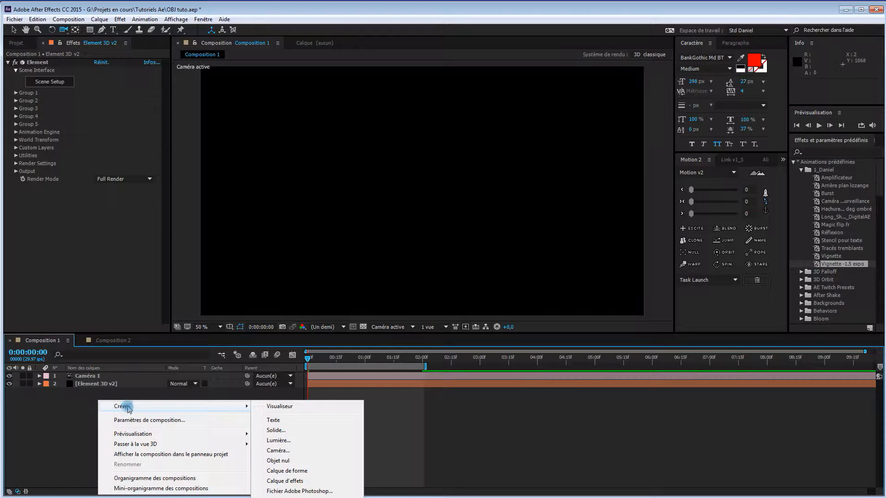
{"action": "left_click", "coordinate": [285, 431]}
{"action": "key", "text": "BackSpace"}
{"action": "type", "text": "Ma"}
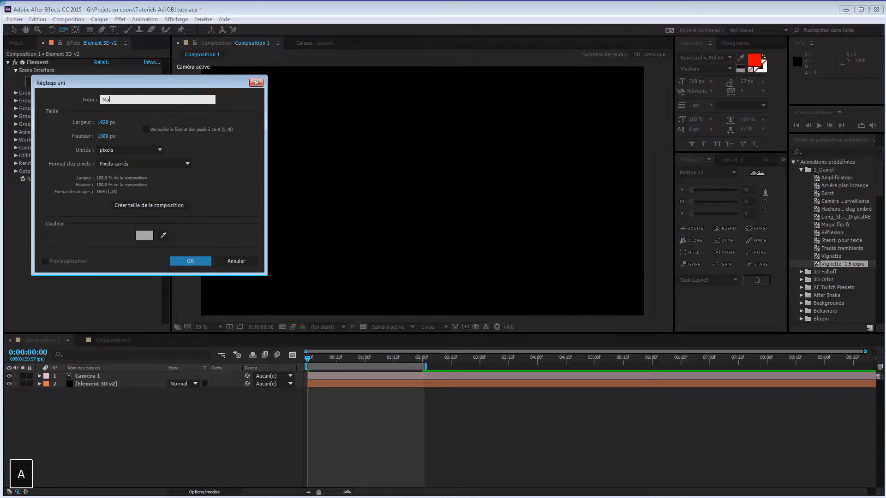
{"action": "type", "text": "sque BMW"}
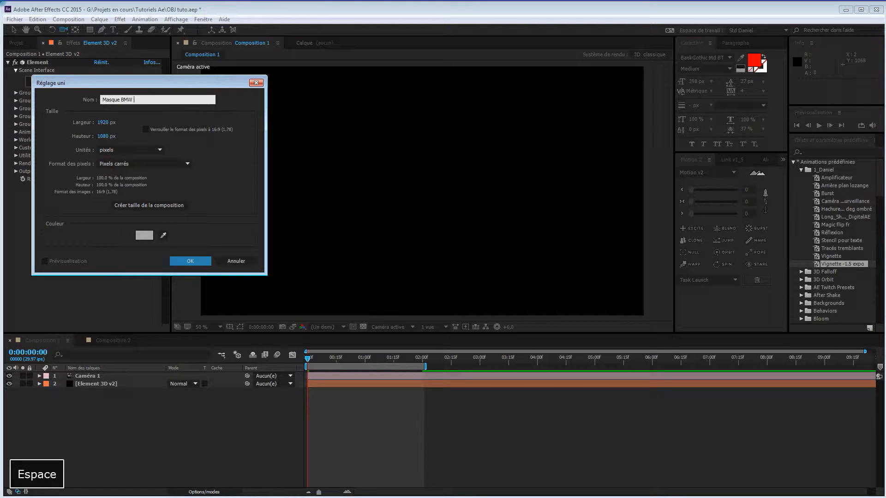
{"action": "type", "text": " ann"}
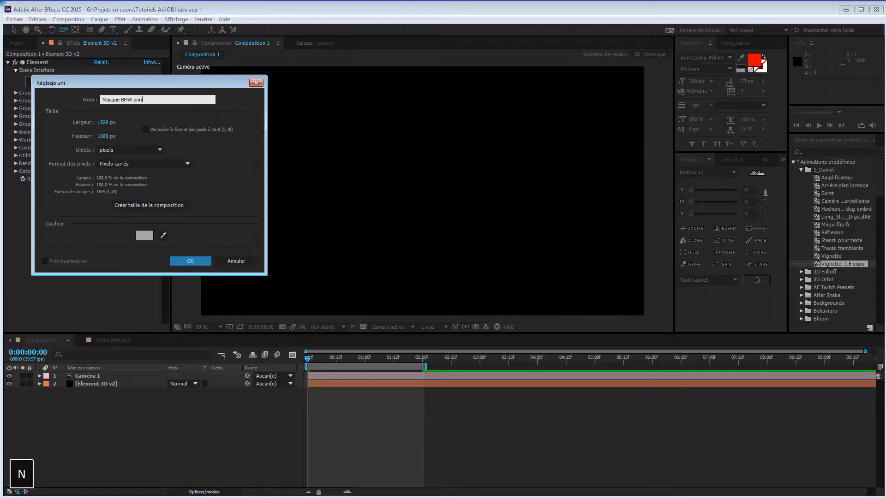
{"action": "type", "text": "eau"}
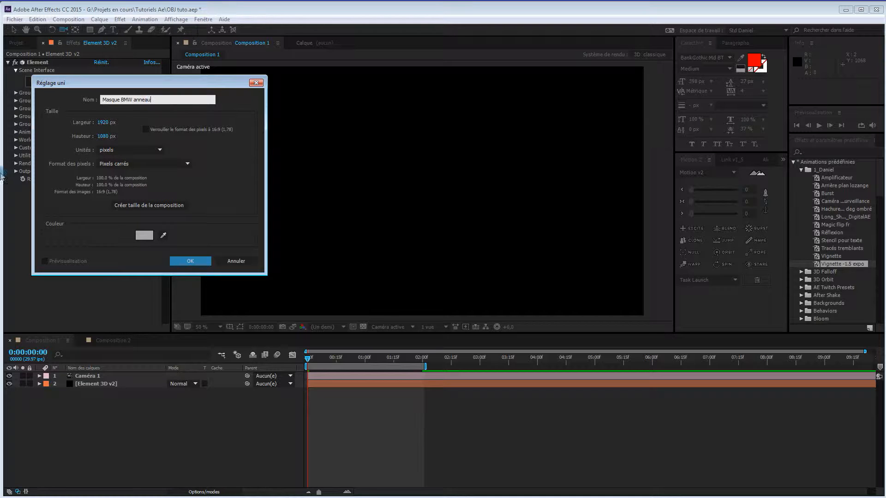
{"action": "left_click", "coordinate": [144, 236]}
{"action": "left_click_drag", "start_coordinate": [89, 365], "coordinate": [58, 482]}
{"action": "left_click", "coordinate": [266, 358]}
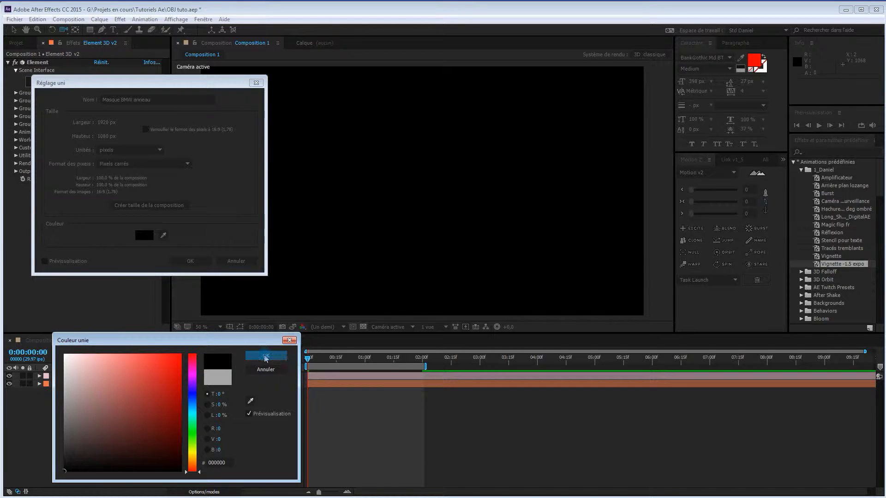
{"action": "left_click", "coordinate": [190, 261]}
Step: Move the Masque BMW anneau layer below Element 3D v2 and paste the copied logo paths onto it as masks
{"action": "left_click", "coordinate": [126, 376]}
{"action": "mouse_move", "coordinate": [125, 377]}
{"action": "left_mouse_down"}
{"action": "mouse_move", "coordinate": [126, 406]}
{"action": "mouse_move", "coordinate": [128, 393]}
{"action": "left_mouse_up"}
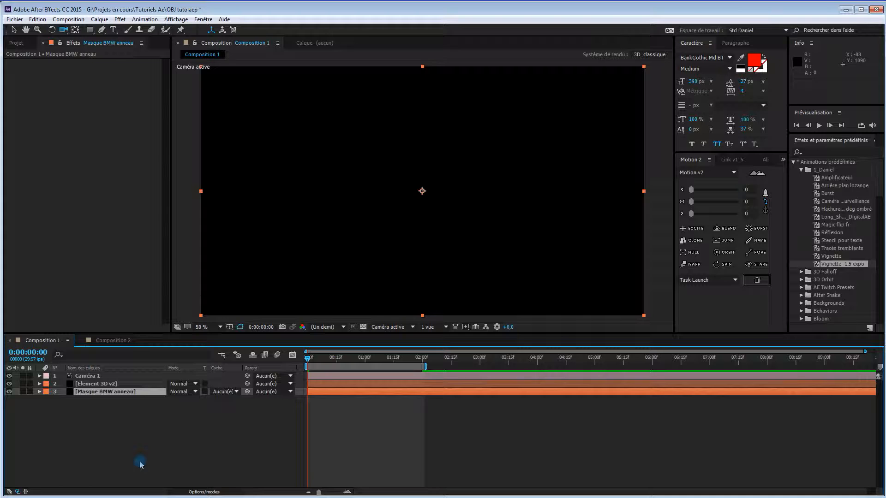
{"action": "key", "text": "ctrl+v"}
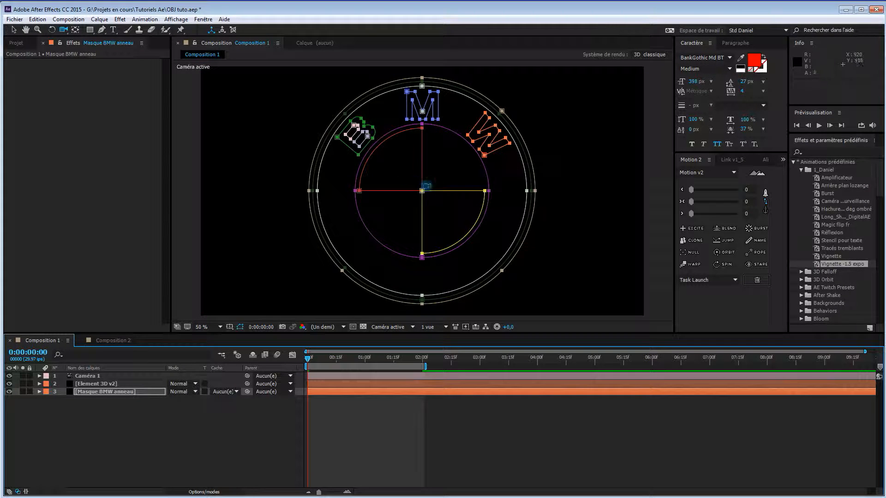
Step: Duplicate the Masque BMW anneau layer twice
{"action": "right_click", "coordinate": [122, 393]}
{"action": "left_click", "coordinate": [122, 393]}
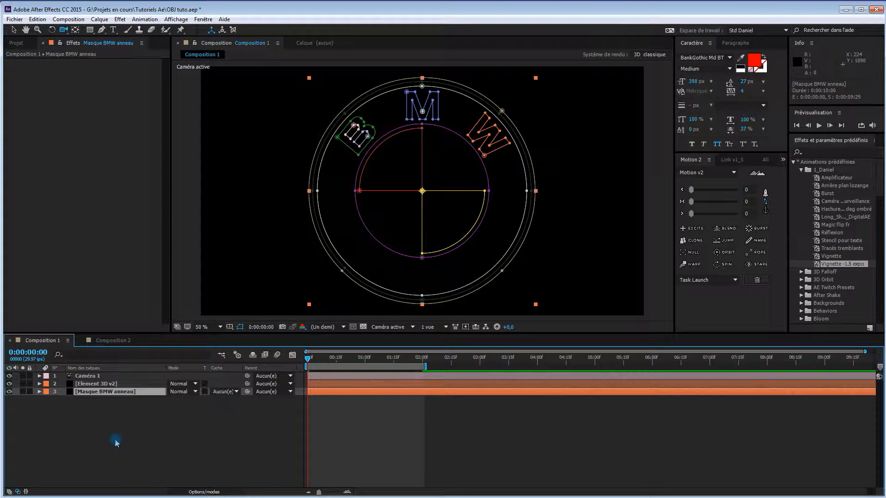
{"action": "key", "text": "ctrl+d"}
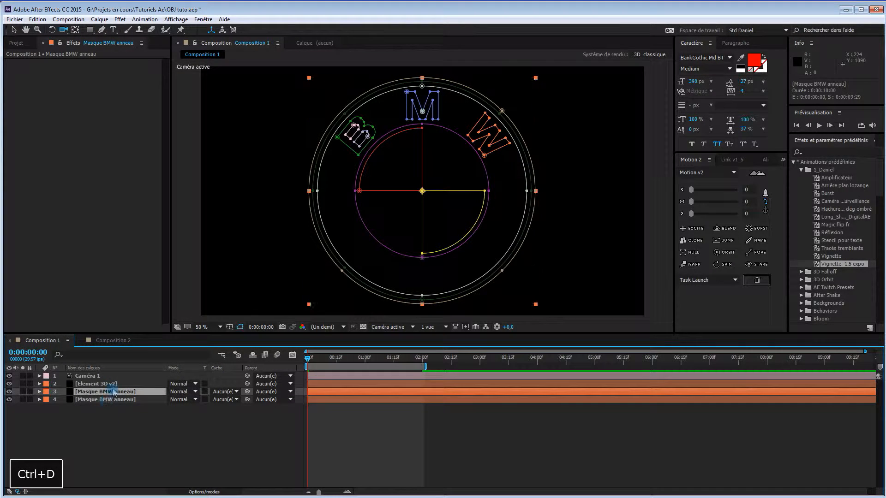
{"action": "key", "text": "ctrl+d"}
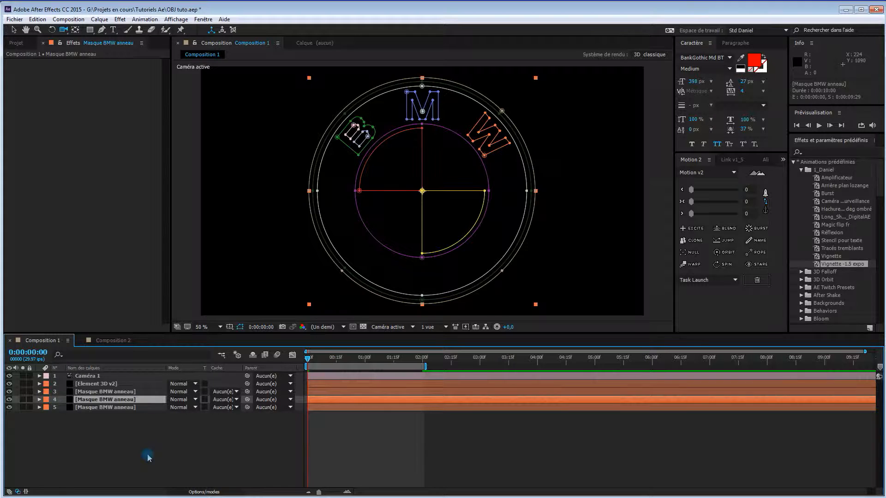
Step: Rename the middle of the three mask layers to "Masque BMW centre"
{"action": "key", "text": "Return"}
{"action": "key", "text": "Right"}
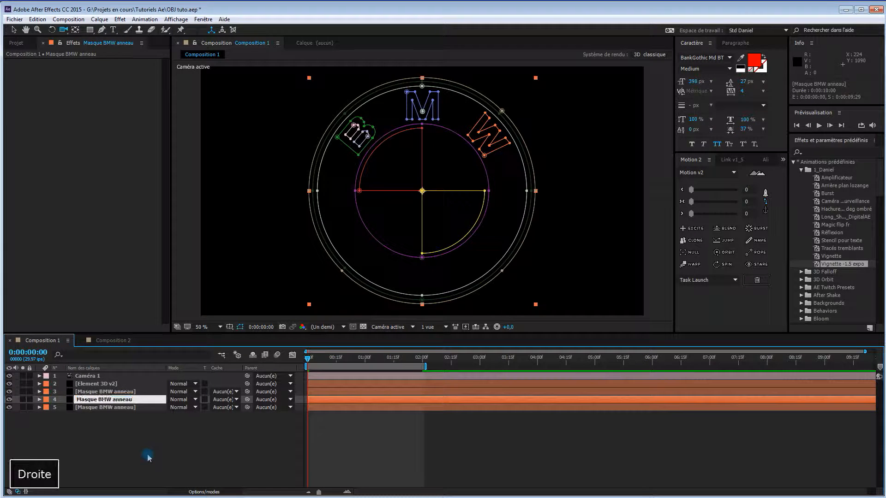
{"action": "key", "text": "BackSpace"}
{"action": "key", "text": "BackSpace"}
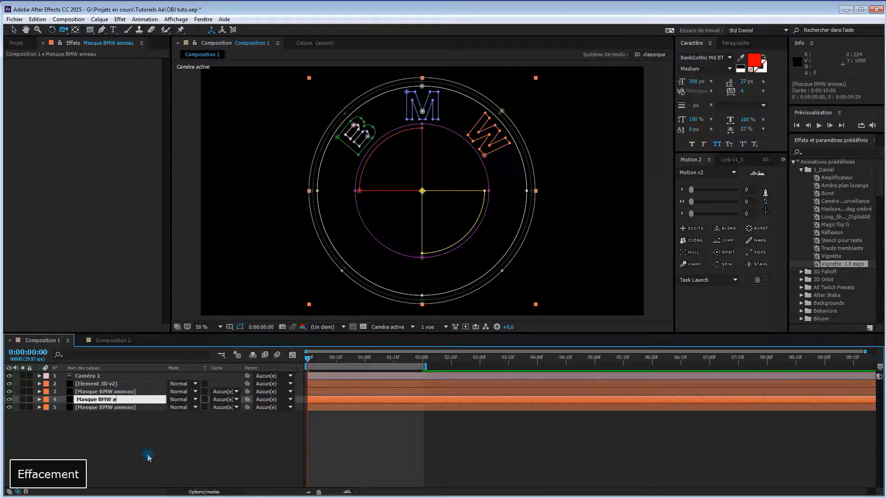
{"action": "type", "text": "centre"}
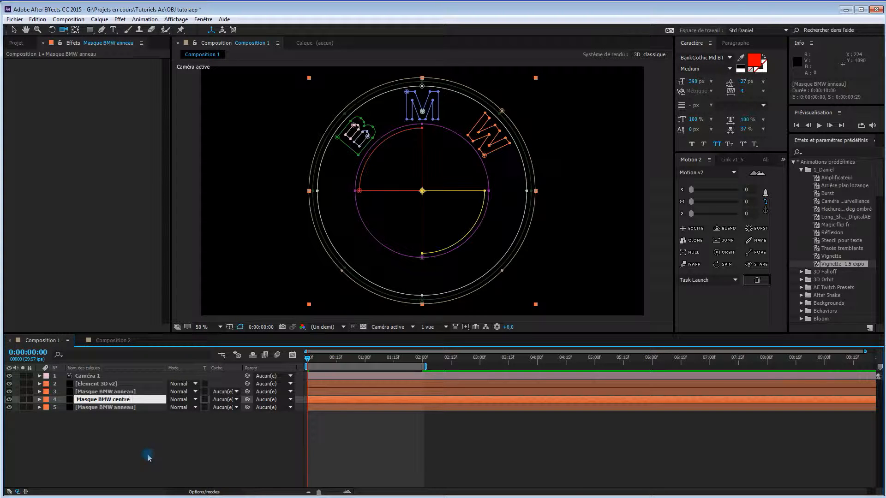
Step: Rename the uppermost mask layer, just below Element 3D v2, to "Masque BMW"
{"action": "left_click", "coordinate": [133, 393]}
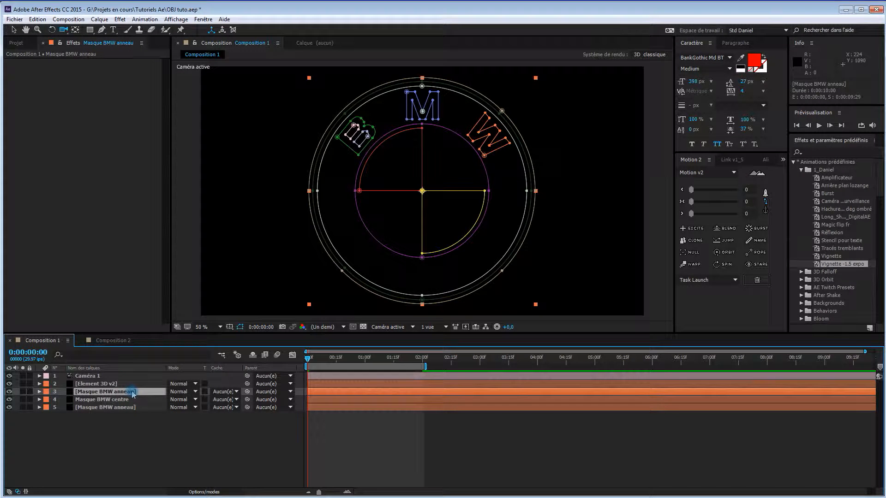
{"action": "key", "text": "Return"}
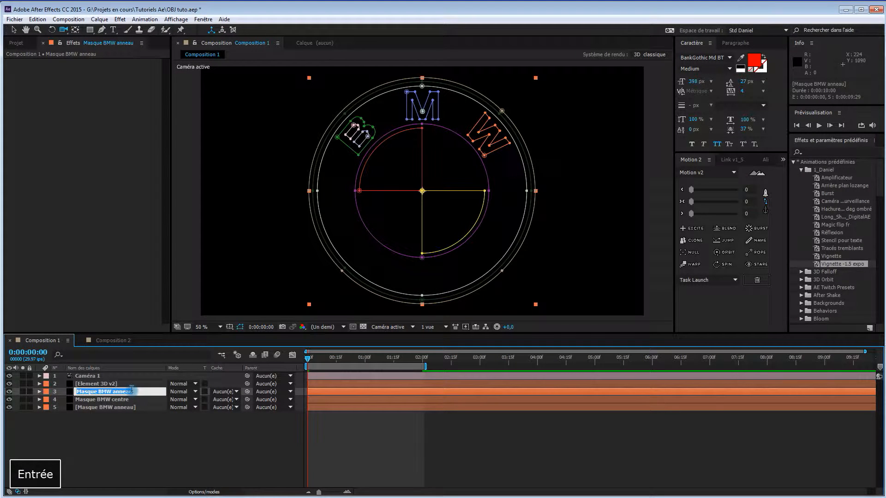
{"action": "key", "text": "BackSpace"}
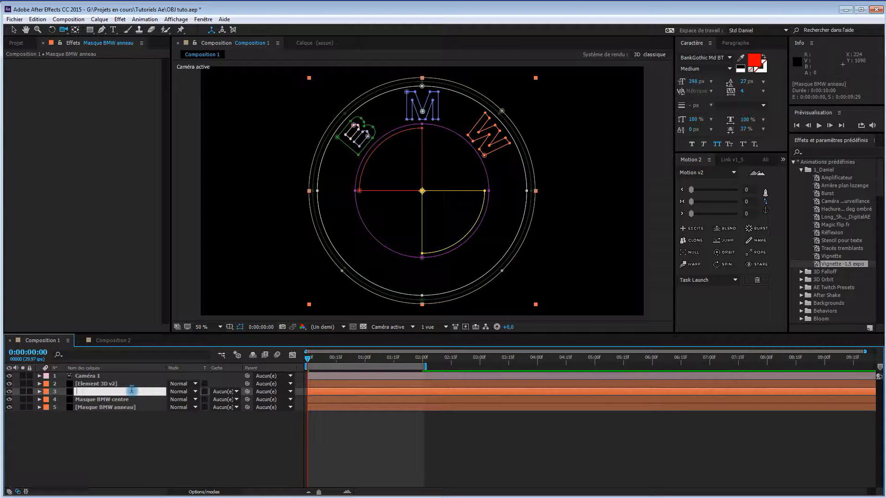
{"action": "key", "text": "ctrl+z"}
{"action": "key", "text": "Right"}
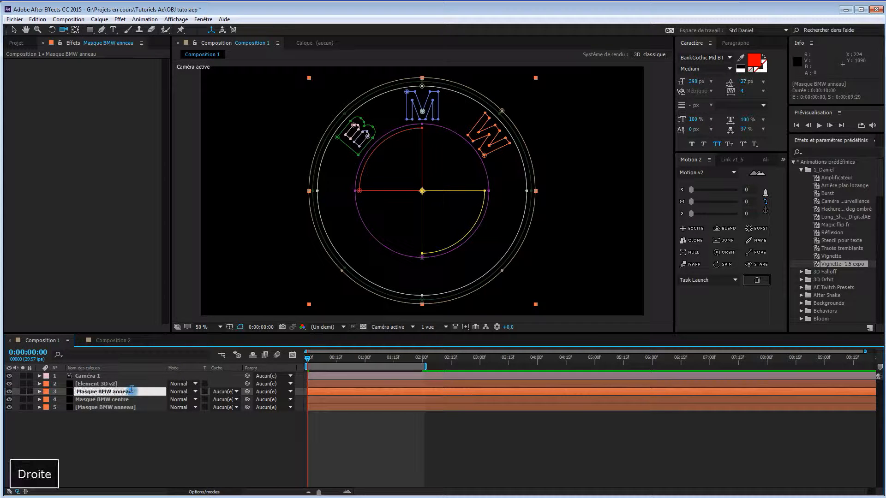
{"action": "type", "text": "àà"}
{"action": "key", "text": "BackSpace"}
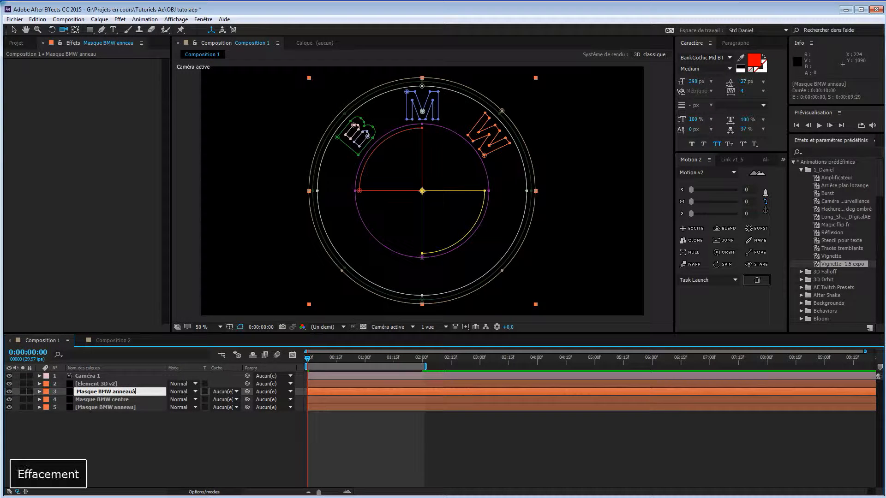
{"action": "key", "text": "BackSpace"}
{"action": "key", "text": "BackSpace"}
{"action": "left_click", "coordinate": [119, 440]}
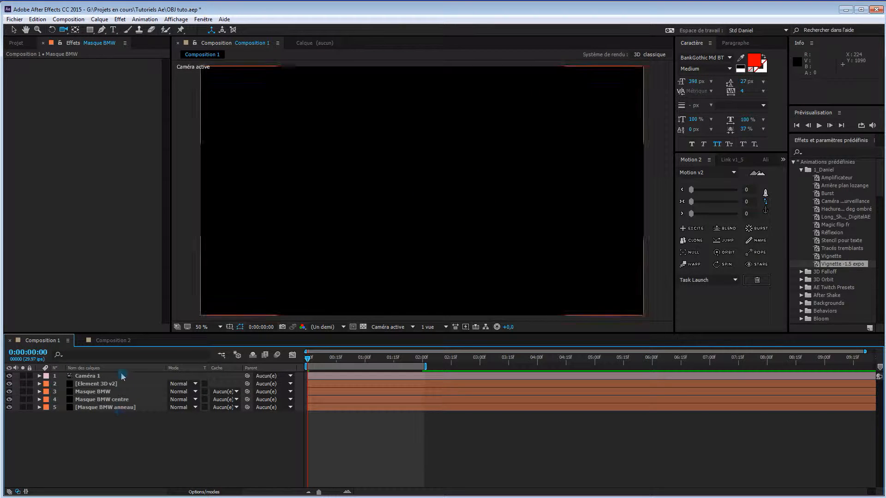
Step: Expand the mask list of the Masque BMW anneau layer and enlarge the timeline area to show it, fitting the composition to its viewer
{"action": "left_click", "coordinate": [120, 408]}
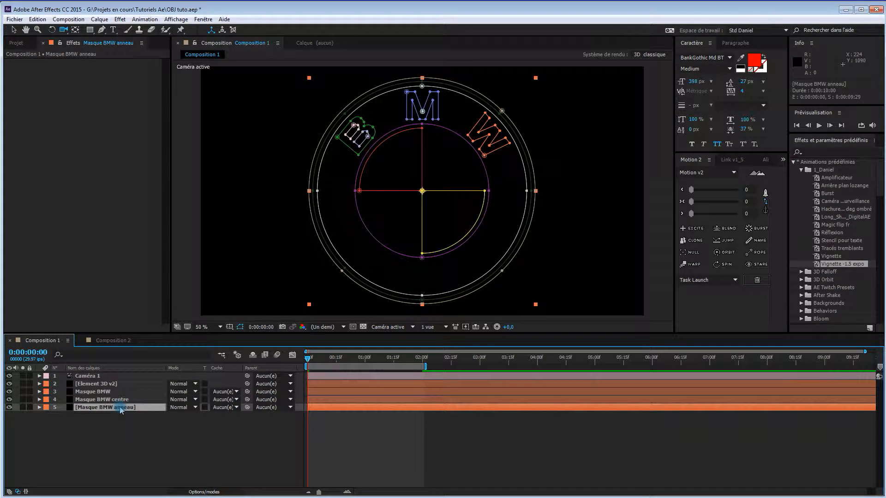
{"action": "left_click", "coordinate": [39, 408]}
{"action": "left_click", "coordinate": [48, 416]}
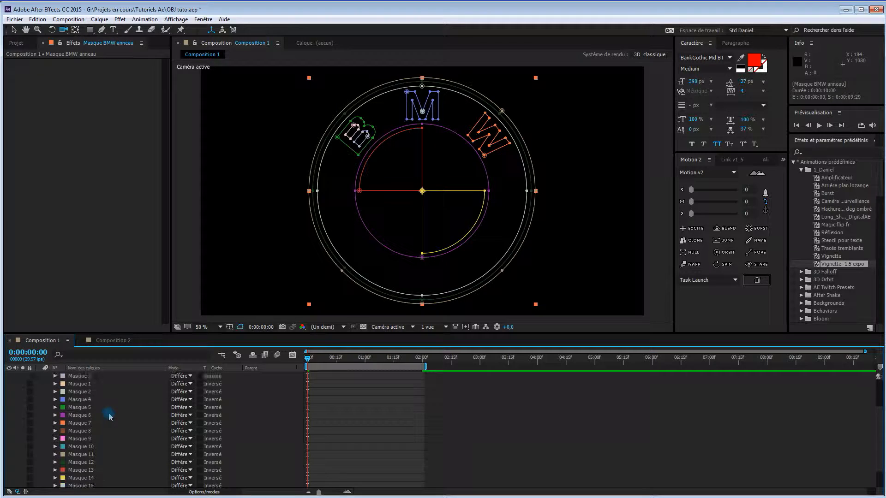
{"action": "left_click_drag", "start_coordinate": [260, 333], "coordinate": [267, 301]}
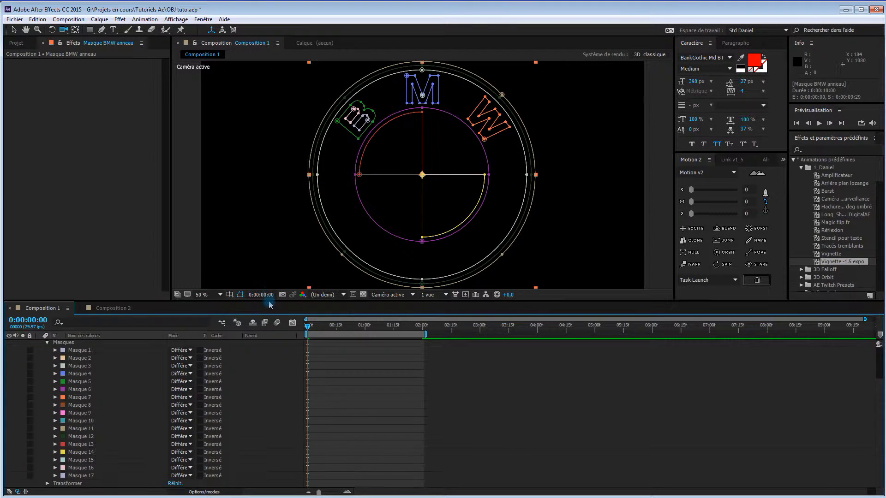
{"action": "left_click", "coordinate": [203, 294]}
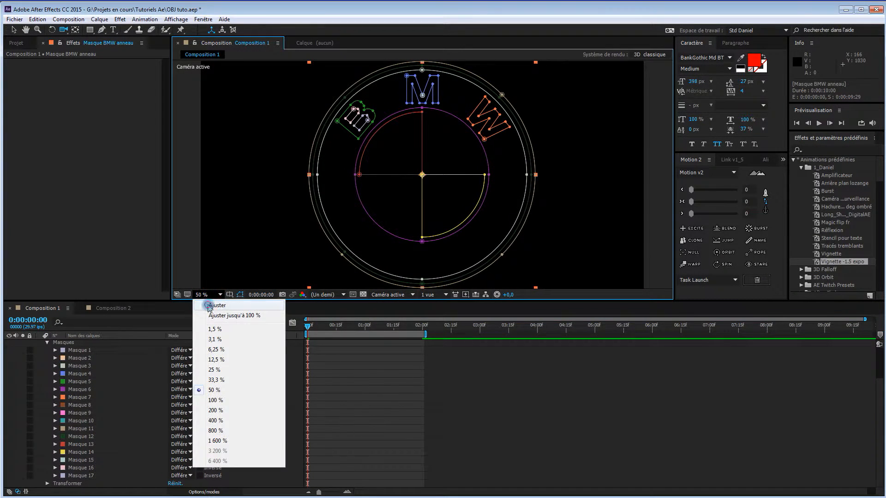
{"action": "left_click", "coordinate": [207, 300]}
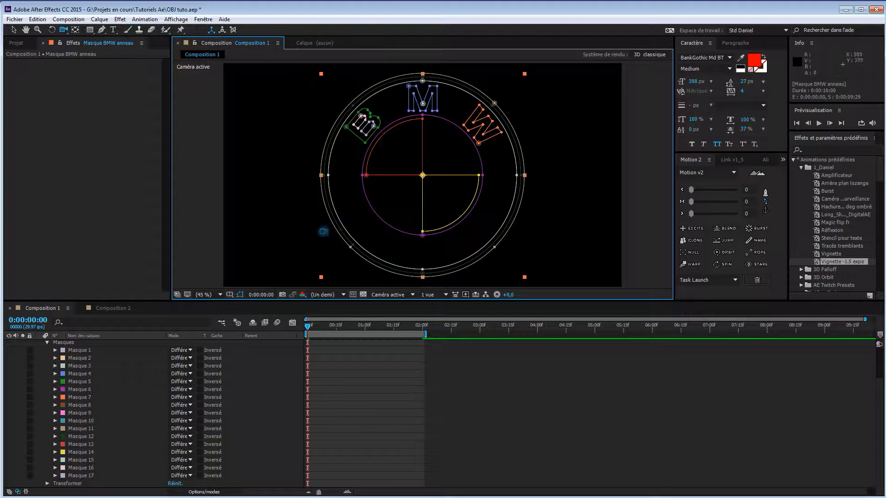
Step: Identify the masks forming the outer ring, and delete Masque 1 through Masque 10 from the Masque BMW anneau layer
{"action": "key", "text": "v"}
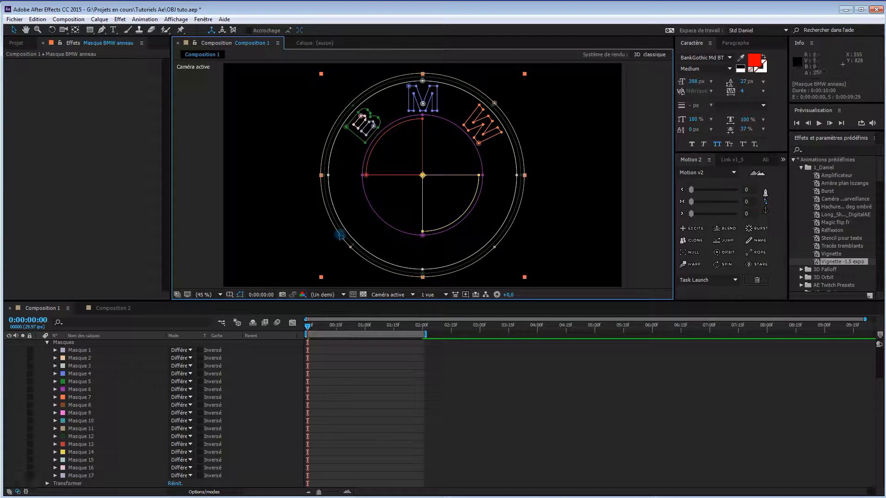
{"action": "left_click", "coordinate": [339, 235]}
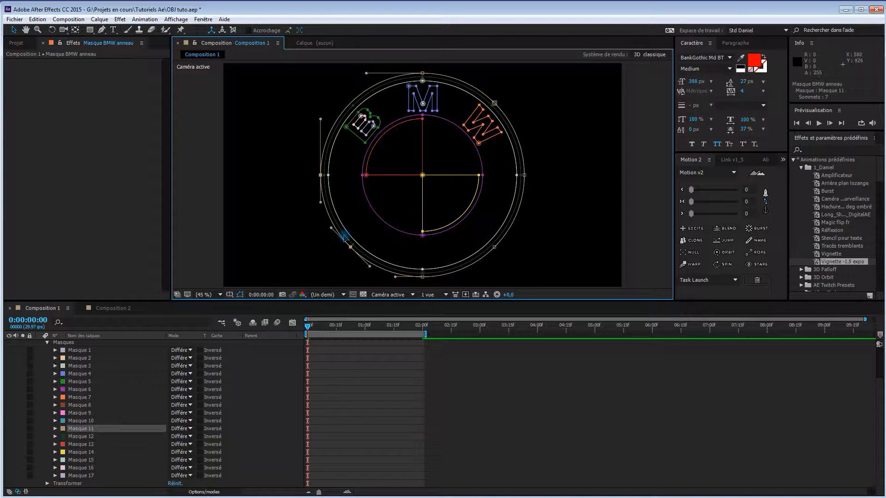
{"action": "left_click", "coordinate": [344, 237]}
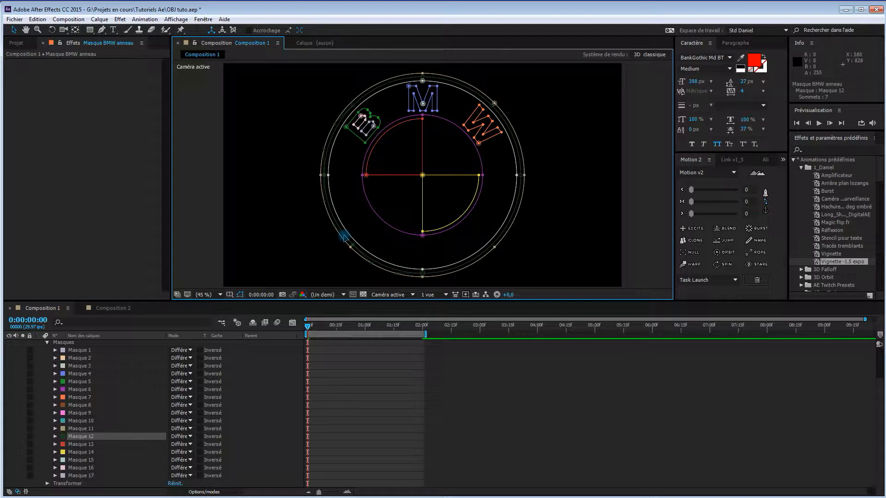
{"action": "left_click", "coordinate": [96, 422]}
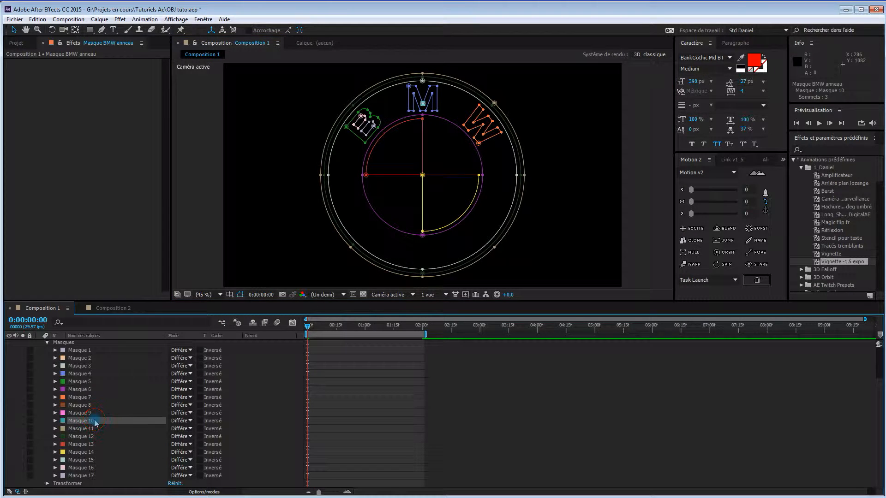
{"action": "left_click", "coordinate": [103, 351], "text": "shift"}
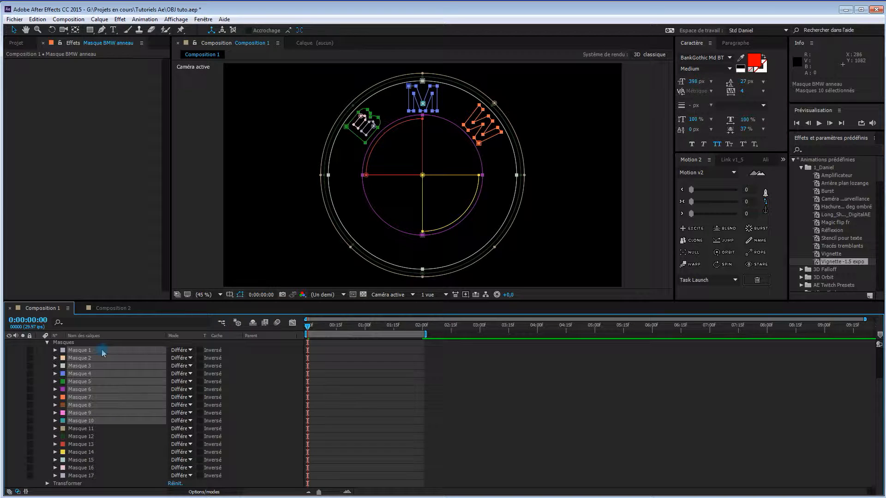
{"action": "key", "text": "Delete"}
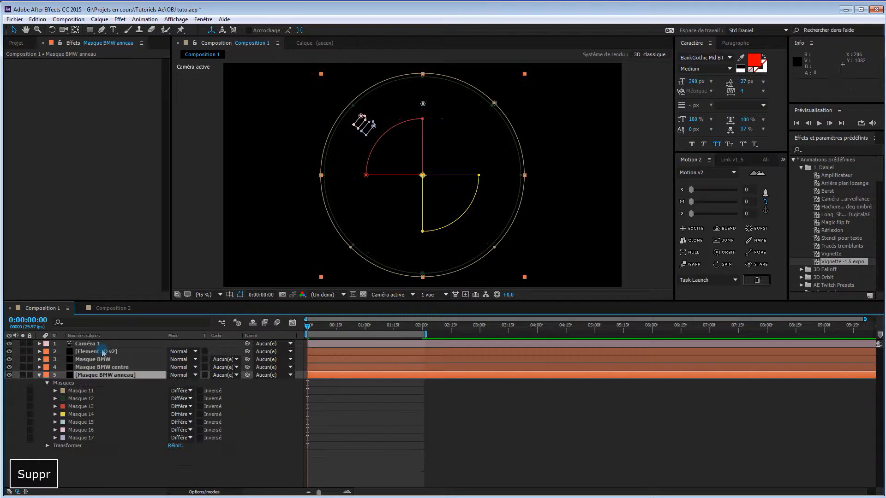
Step: Delete Masque 13 through Masque 17 from the Masque BMW anneau layer and collapse the layer
{"action": "left_click", "coordinate": [93, 406]}
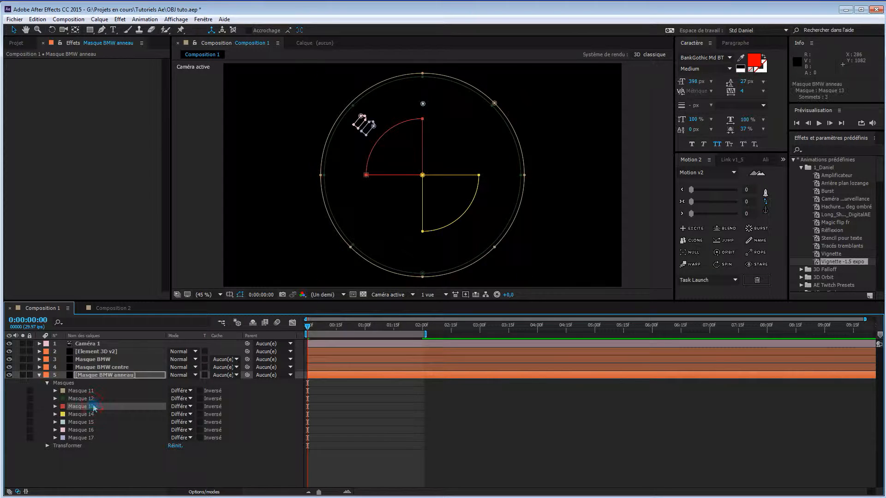
{"action": "left_click", "coordinate": [98, 438], "text": "shift"}
{"action": "key", "text": "Delete"}
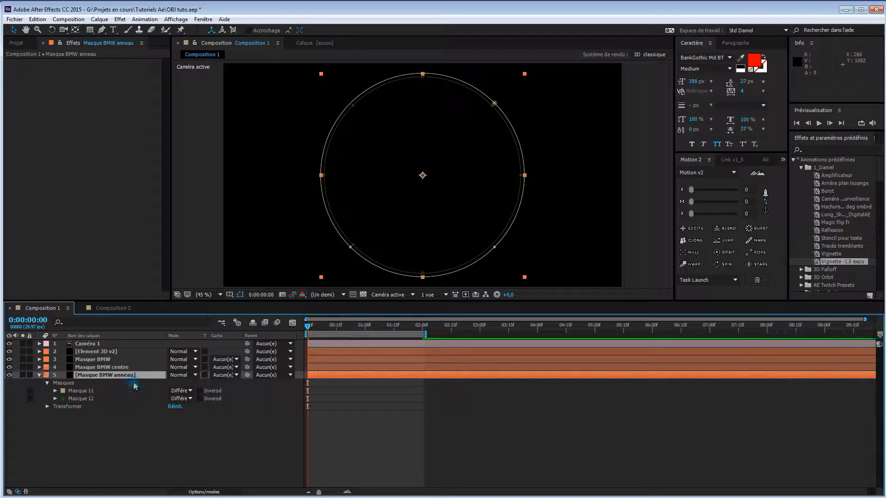
{"action": "left_click", "coordinate": [40, 375]}
Step: Expand the mask list of the Masque BMW centre layer, identify the quarter-circle masks, and delete Masque 1 through Masque 12
{"action": "left_click", "coordinate": [39, 367]}
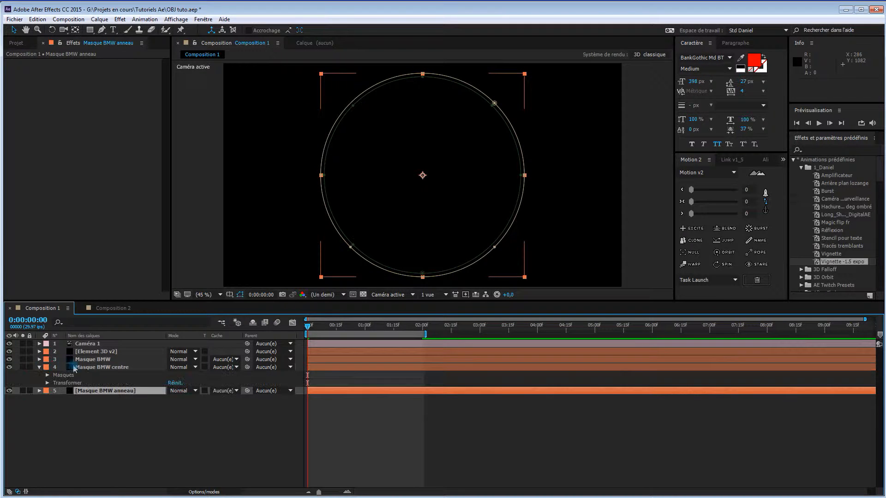
{"action": "left_click", "coordinate": [91, 368]}
{"action": "left_click", "coordinate": [47, 375]}
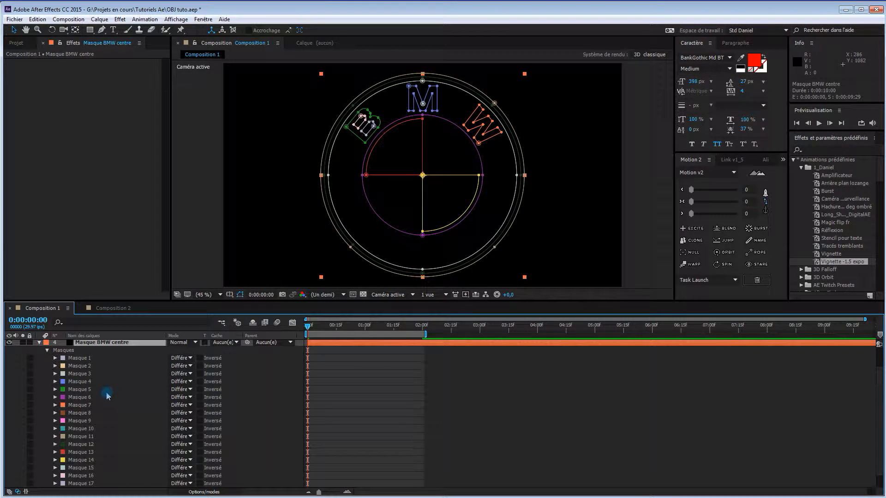
{"action": "left_click", "coordinate": [399, 175]}
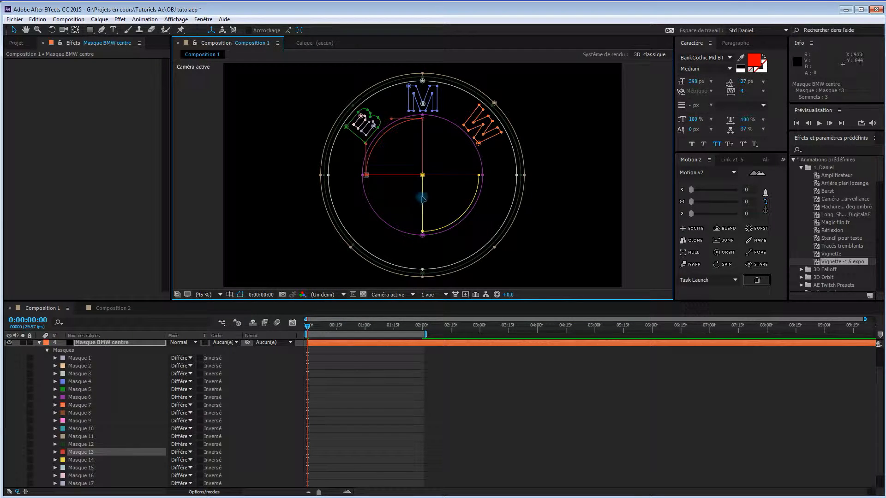
{"action": "left_click", "coordinate": [111, 445]}
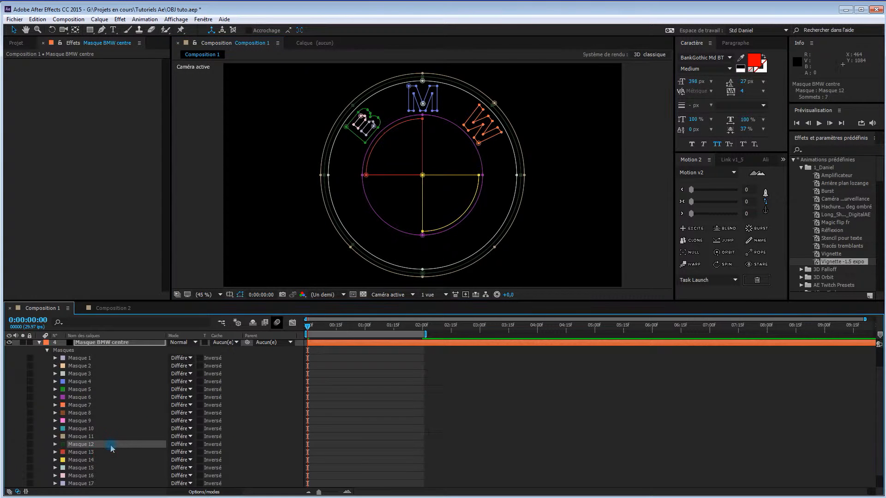
{"action": "left_click", "coordinate": [107, 358], "text": "shift"}
{"action": "key", "text": "Delete"}
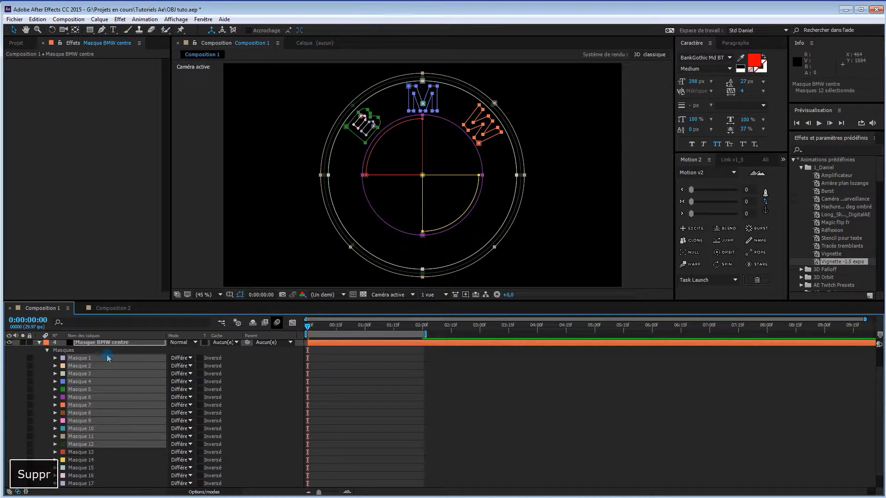
Step: Delete Masque 15 through Masque 17 from the Masque BMW centre layer and collapse the layer
{"action": "left_click", "coordinate": [99, 399]}
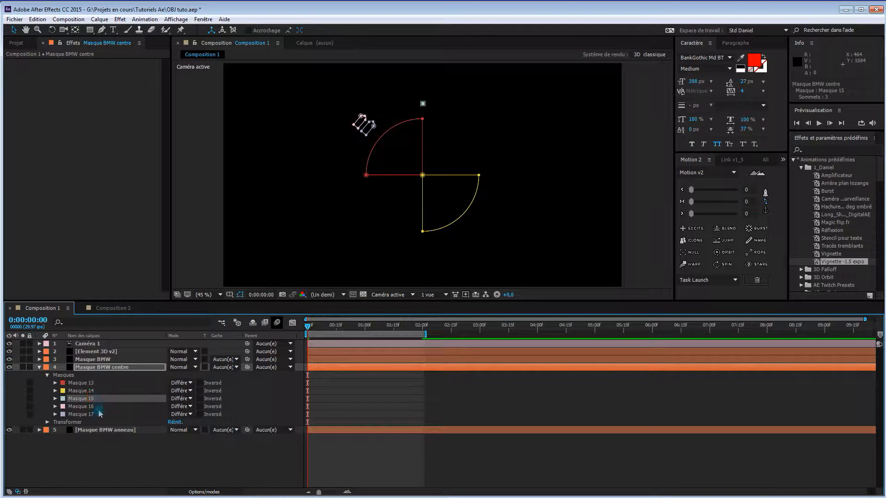
{"action": "left_click", "coordinate": [99, 414], "text": "shift"}
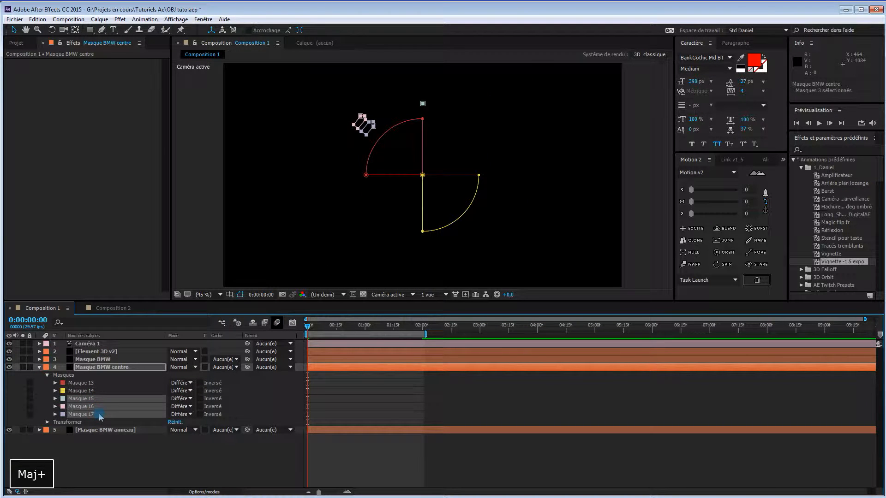
{"action": "key", "text": "Delete"}
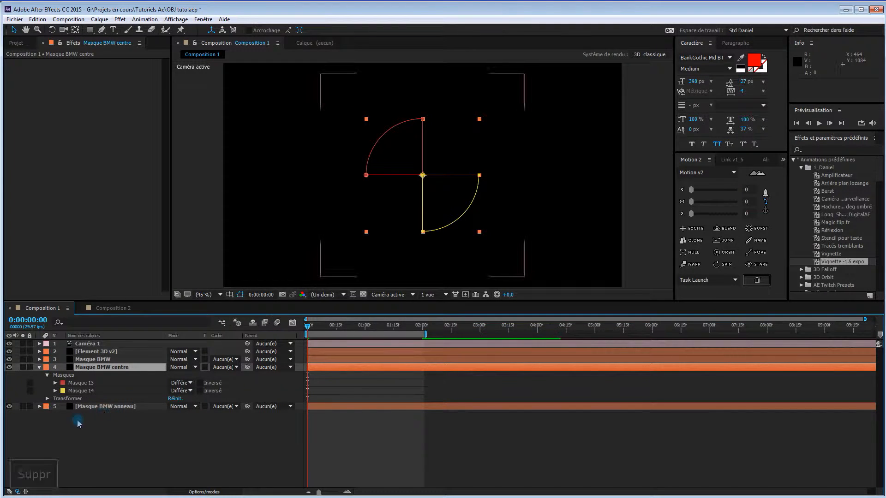
{"action": "left_click", "coordinate": [39, 367]}
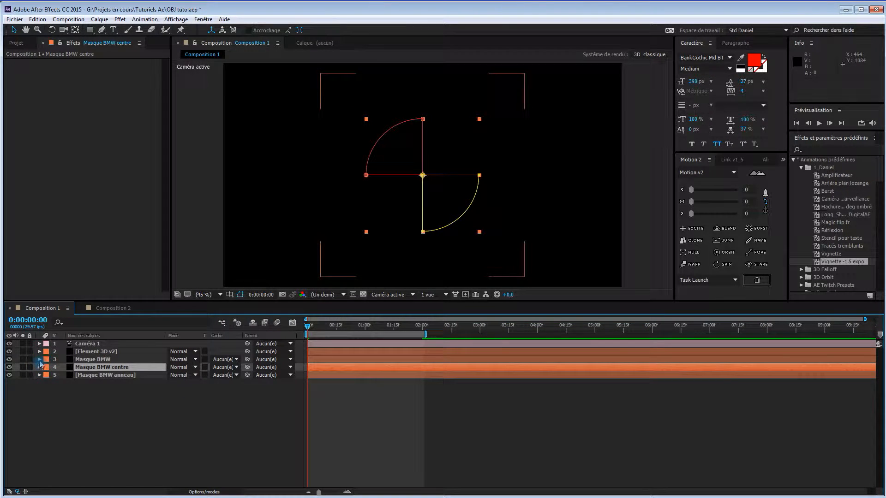
Step: Delete Masque 11 through Masque 14 from the Masque BMW layer, and check the outlines of all three mask layers
{"action": "left_click", "coordinate": [40, 360]}
{"action": "left_click", "coordinate": [47, 367]}
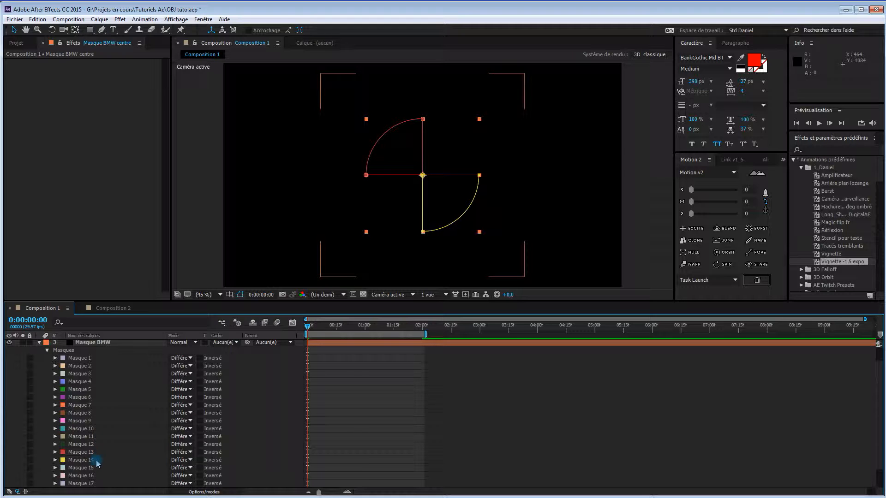
{"action": "left_click", "coordinate": [95, 436]}
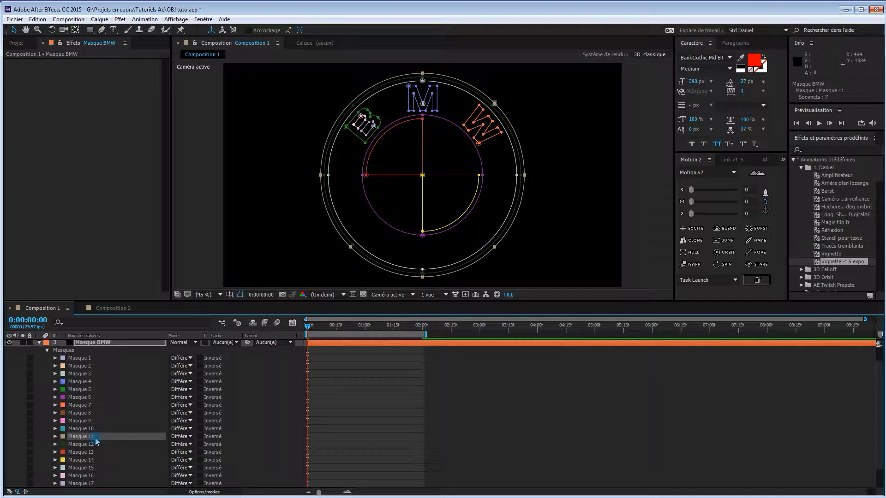
{"action": "left_click", "coordinate": [98, 461], "text": "shift"}
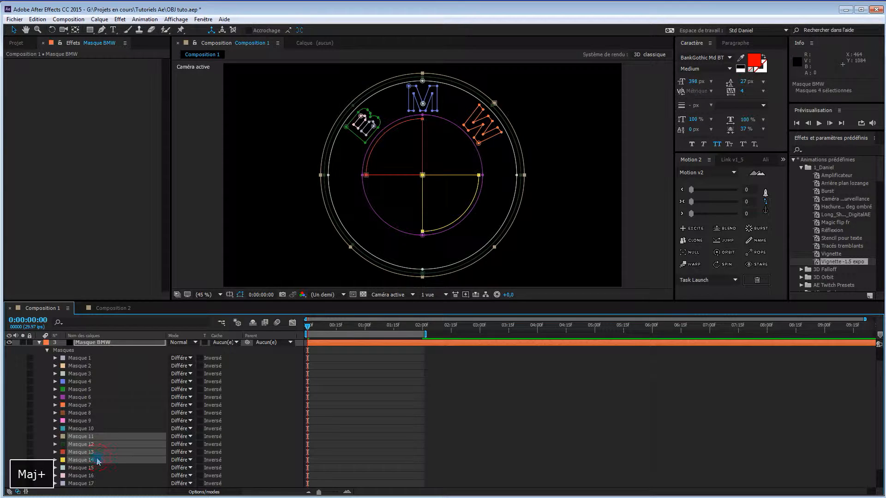
{"action": "key", "text": "Delete"}
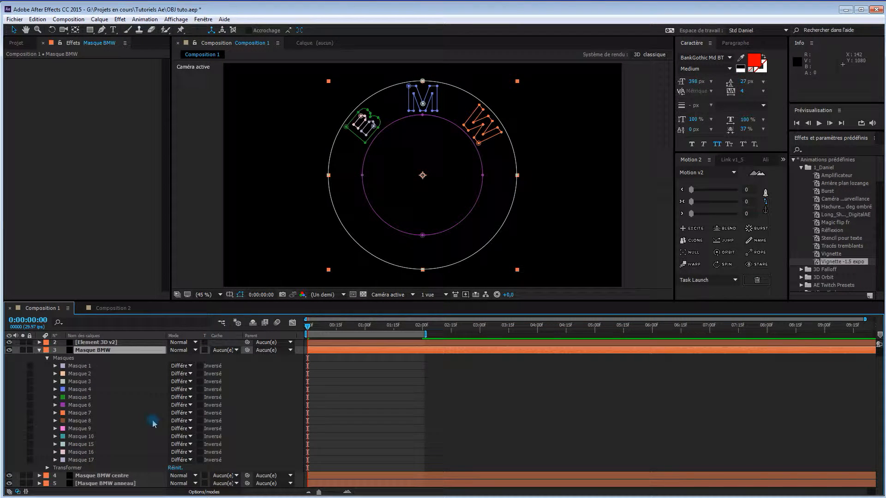
{"action": "left_click", "coordinate": [39, 350]}
{"action": "left_click", "coordinate": [109, 399]}
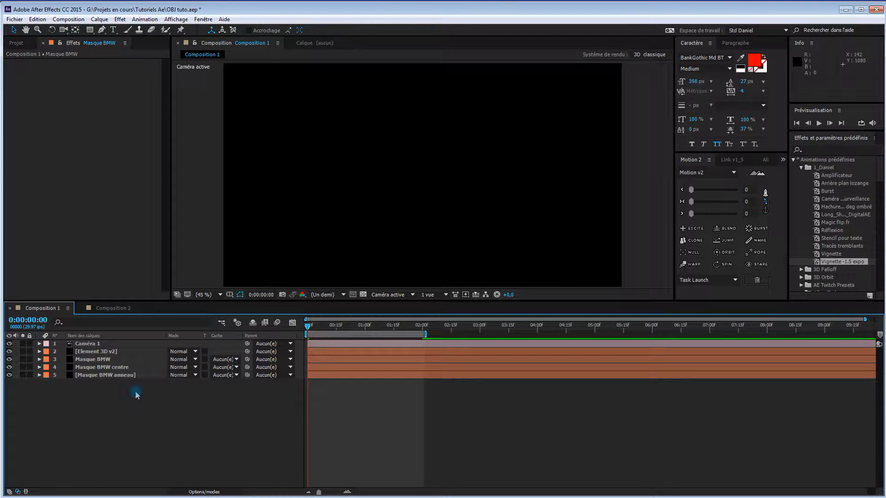
{"action": "left_click", "coordinate": [118, 376]}
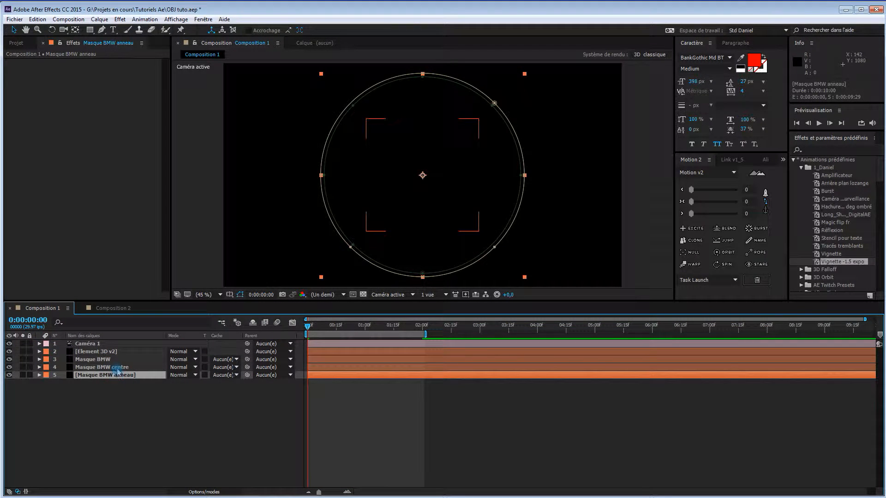
{"action": "left_click", "coordinate": [118, 367]}
{"action": "left_click", "coordinate": [116, 360]}
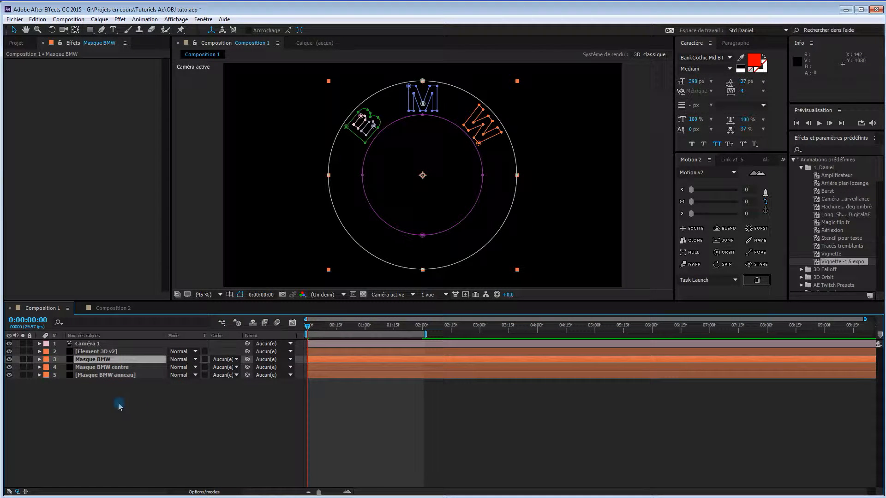
Step: In the Element effect's custom text and masks, assign Path Layer 1 to Masque BMW anneau, 2 to Masque BMW centre and 3 to Masque BMW
{"action": "left_click", "coordinate": [107, 352]}
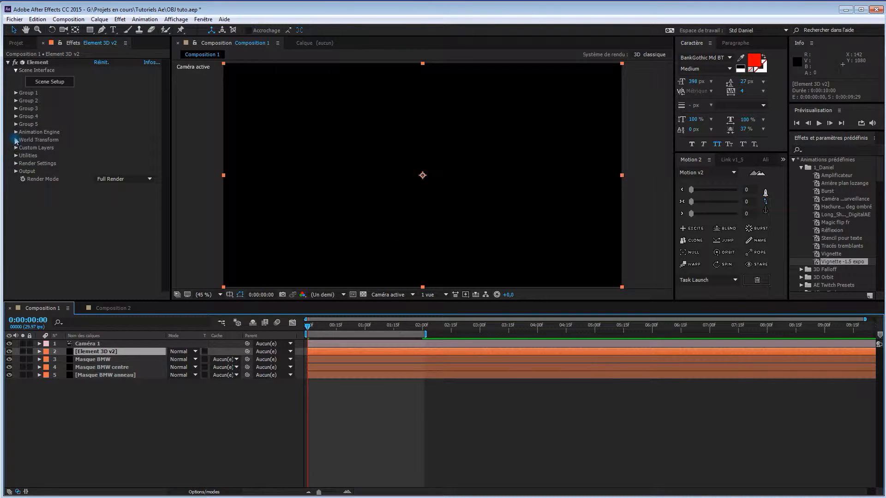
{"action": "left_click", "coordinate": [16, 147]}
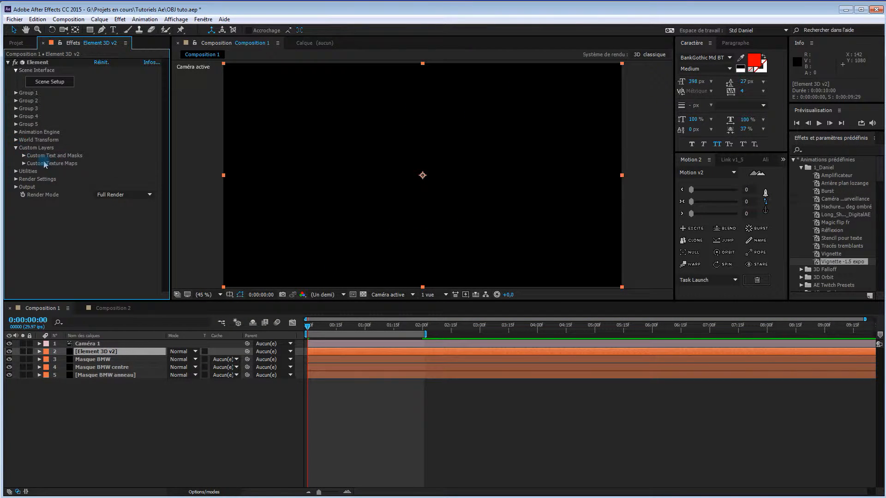
{"action": "left_click", "coordinate": [24, 156]}
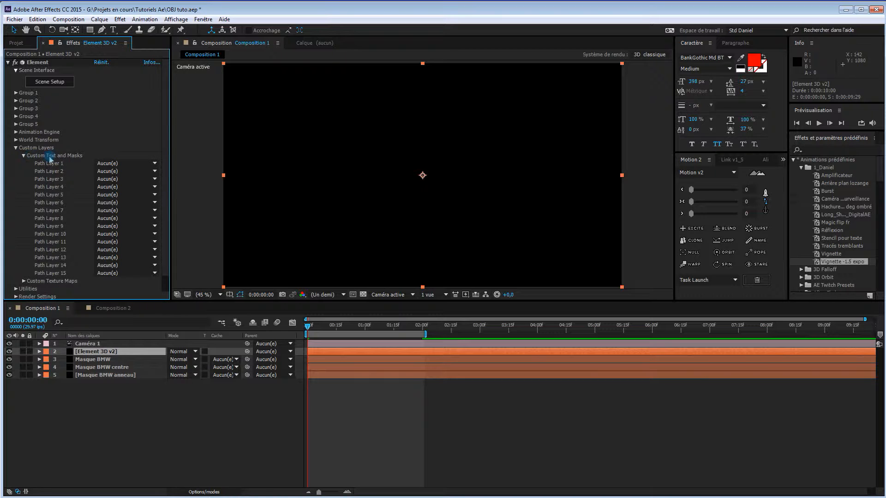
{"action": "left_click", "coordinate": [128, 167]}
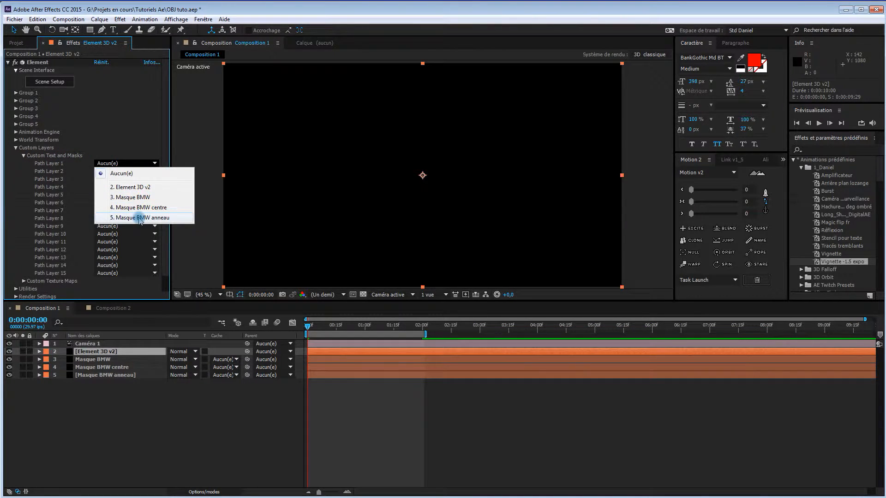
{"action": "left_click", "coordinate": [140, 219]}
{"action": "left_click", "coordinate": [129, 172]}
{"action": "left_click", "coordinate": [137, 218]}
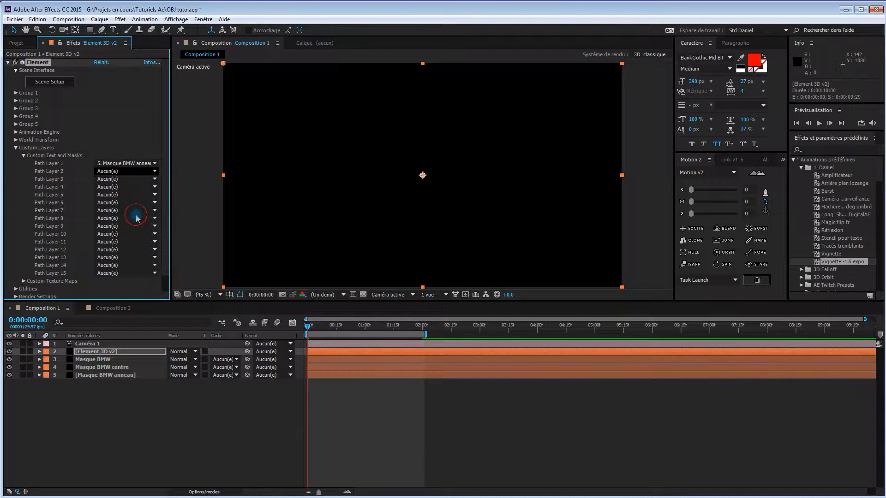
{"action": "left_click", "coordinate": [139, 179]}
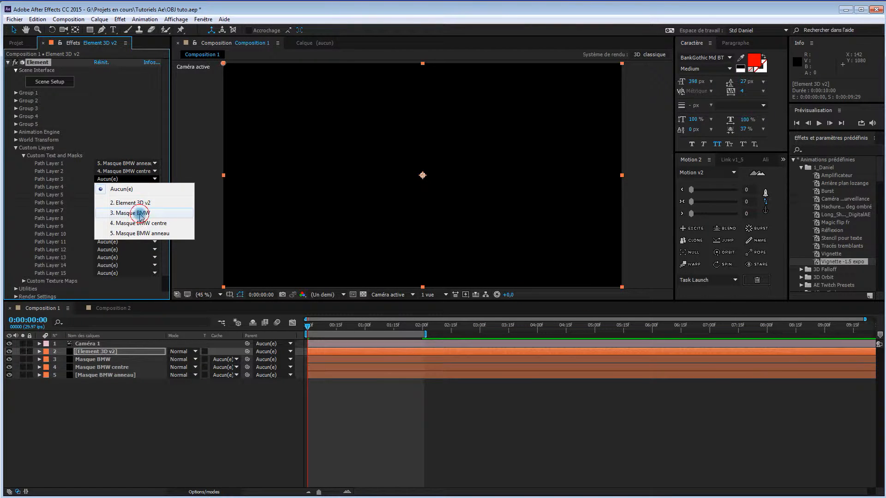
{"action": "left_click", "coordinate": [140, 215]}
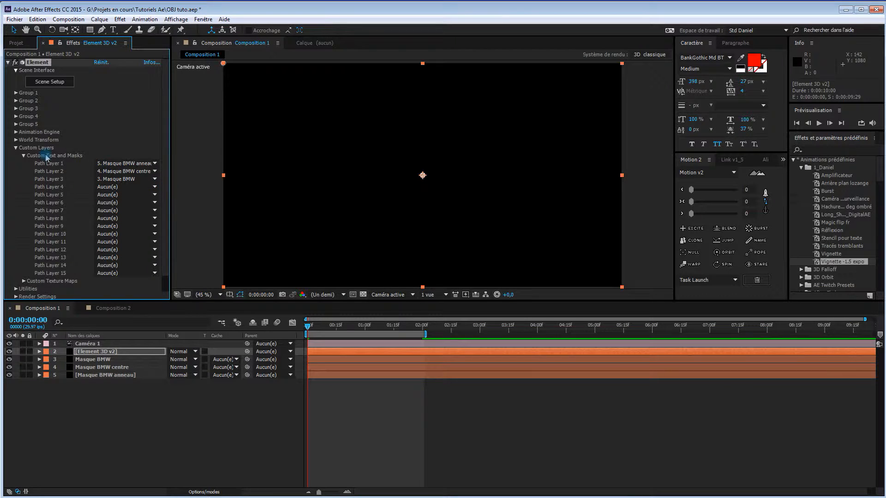
{"action": "left_click", "coordinate": [16, 148]}
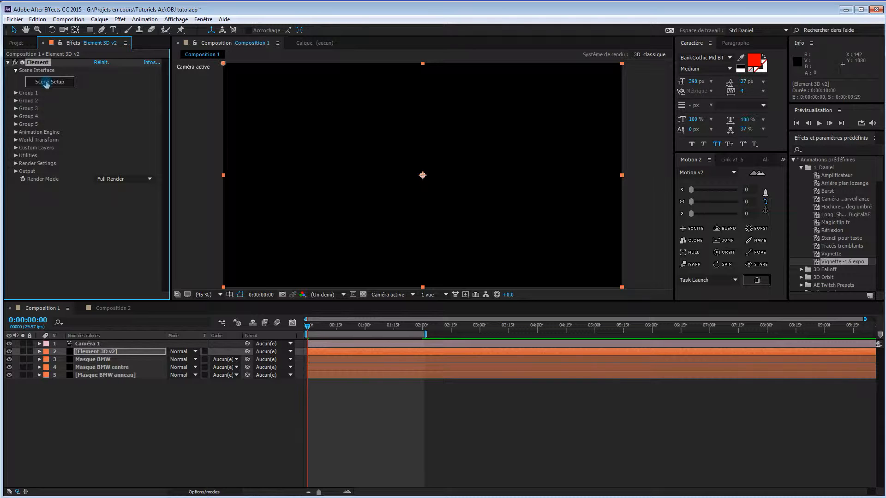
Step: Open Element's Scene Setup, create an extrusion model of the ring and view it in full at an angle
{"action": "left_click", "coordinate": [46, 83]}
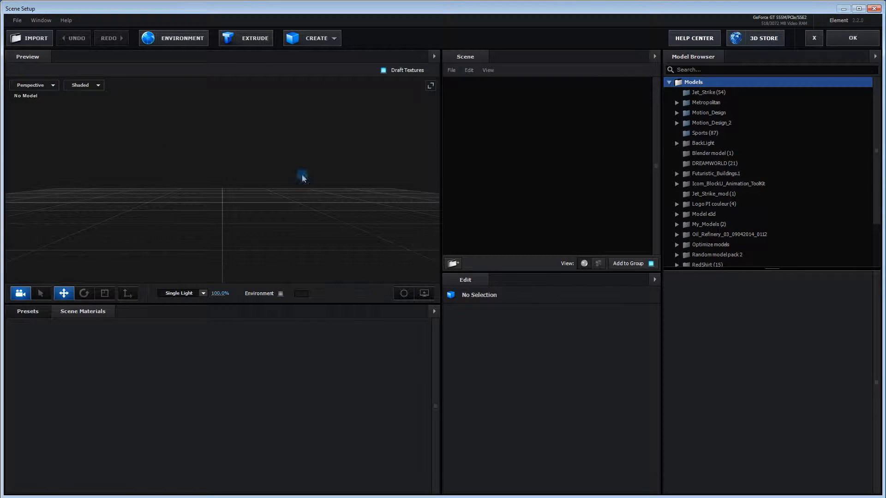
{"action": "left_click", "coordinate": [249, 41]}
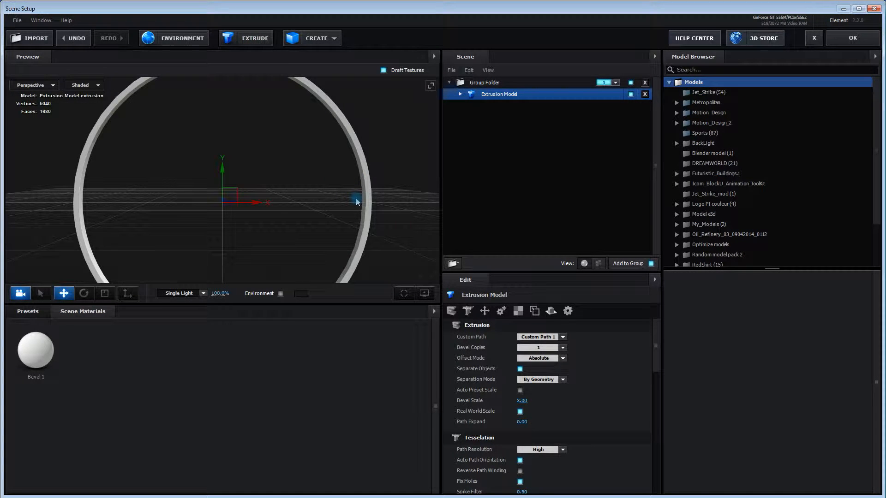
{"action": "mouse_move", "coordinate": [356, 202]}
{"action": "left_mouse_down"}
{"action": "mouse_move", "coordinate": [298, 204]}
{"action": "mouse_move", "coordinate": [348, 208]}
{"action": "mouse_move", "coordinate": [352, 193]}
{"action": "mouse_move", "coordinate": [342, 201]}
{"action": "left_mouse_up"}
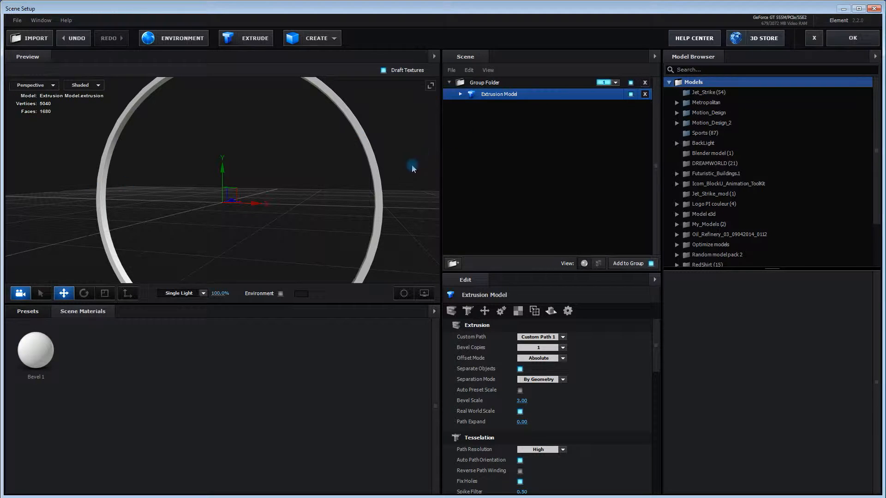
{"action": "scroll", "coordinate": [414, 169], "scroll_direction": "down", "scroll_amount": 3}
{"action": "mouse_move", "coordinate": [386, 220]}
{"action": "left_mouse_down"}
{"action": "mouse_move", "coordinate": [356, 223]}
{"action": "mouse_move", "coordinate": [394, 224]}
{"action": "left_mouse_up"}
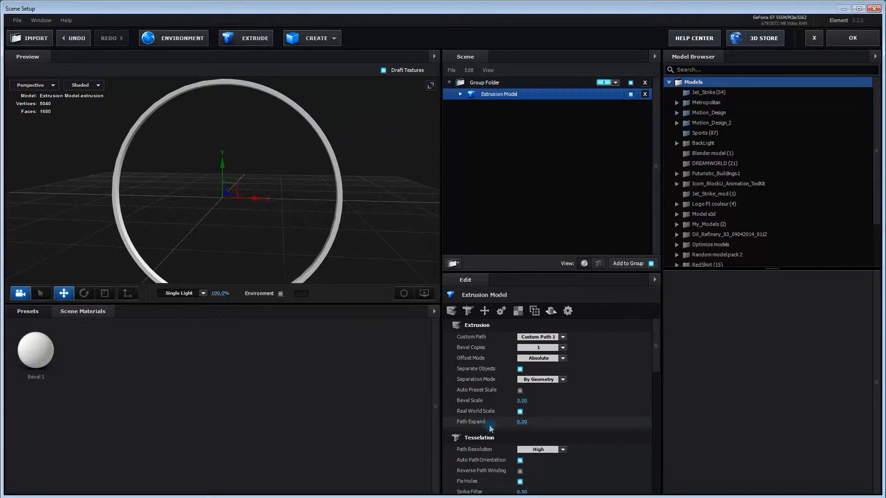
Step: Compare the Low and Extreme path resolutions on the extruded ring, and set the path resolution back to High
{"action": "scroll", "coordinate": [576, 415], "scroll_direction": "down", "scroll_amount": 3}
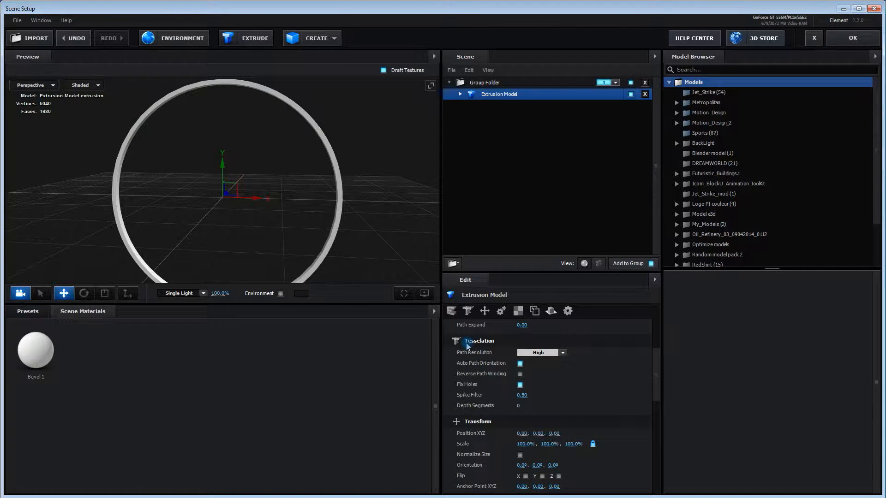
{"action": "left_click", "coordinate": [553, 353]}
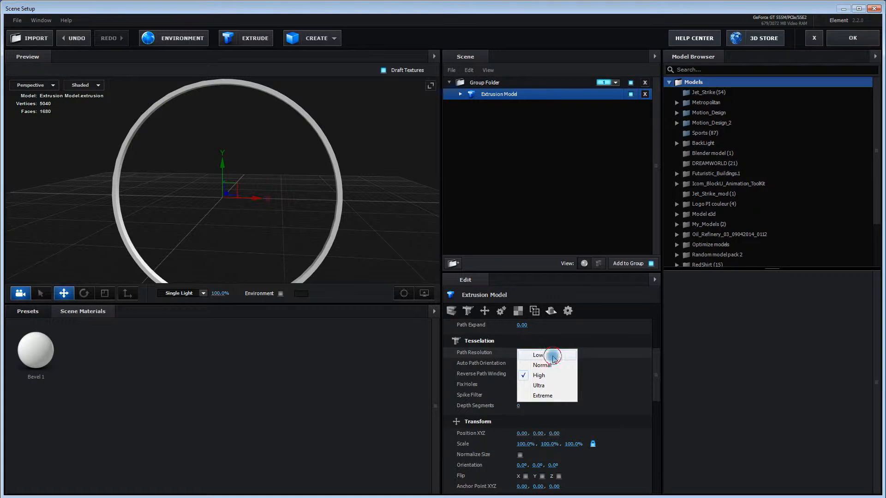
{"action": "left_click", "coordinate": [553, 356]}
{"action": "left_click", "coordinate": [556, 355]}
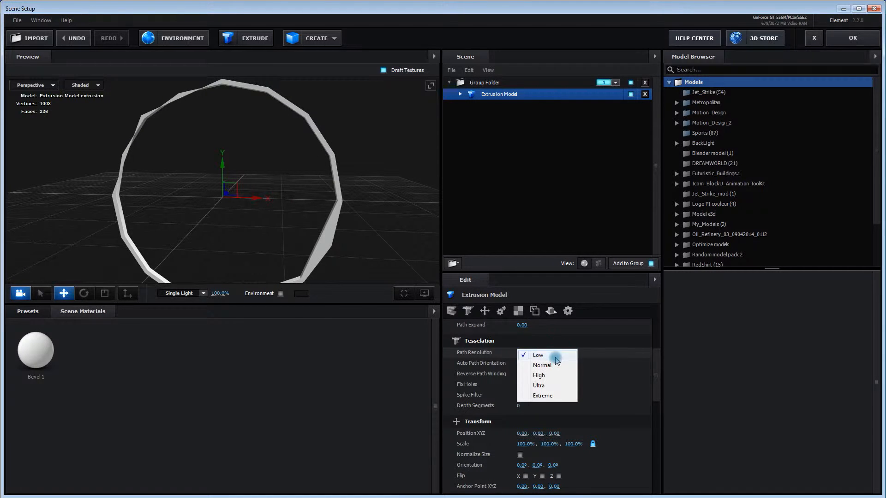
{"action": "left_click", "coordinate": [553, 396]}
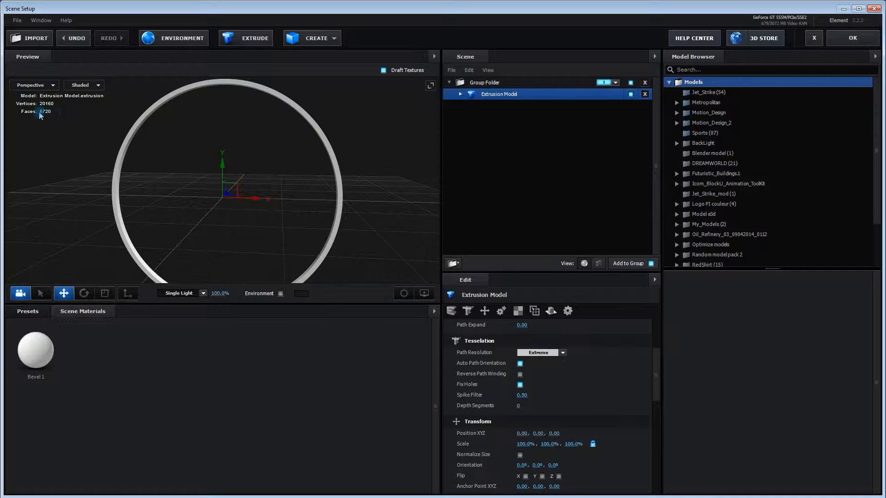
{"action": "left_click", "coordinate": [553, 352]}
{"action": "left_click", "coordinate": [552, 376]}
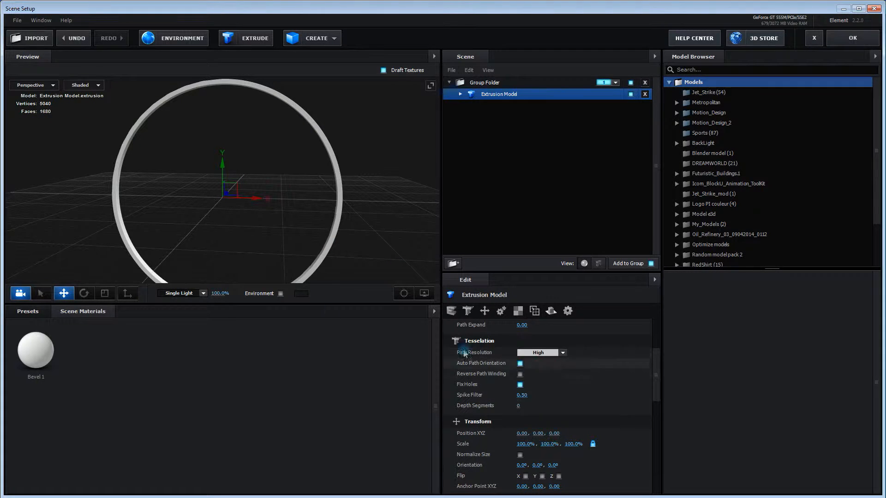
Step: Set the ring extrusion's path resolution to Extreme
{"action": "left_click", "coordinate": [547, 356]}
{"action": "left_click", "coordinate": [549, 398]}
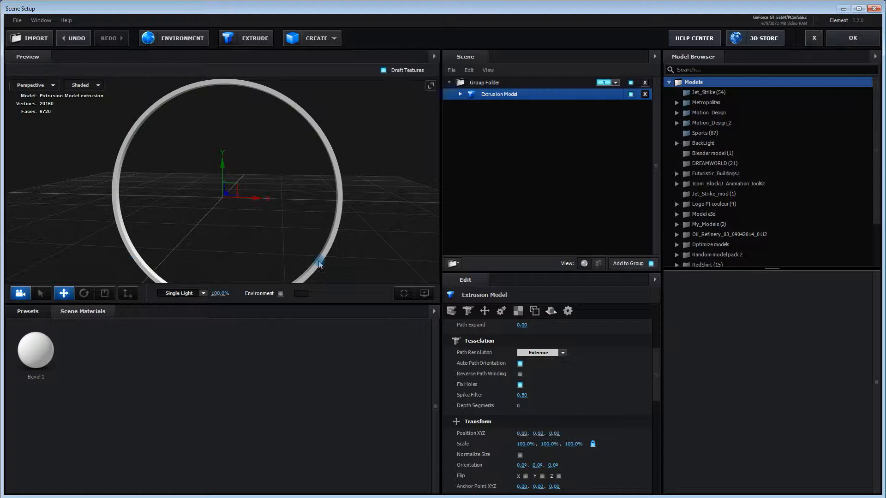
{"action": "scroll", "coordinate": [367, 217], "scroll_direction": "down", "scroll_amount": 1}
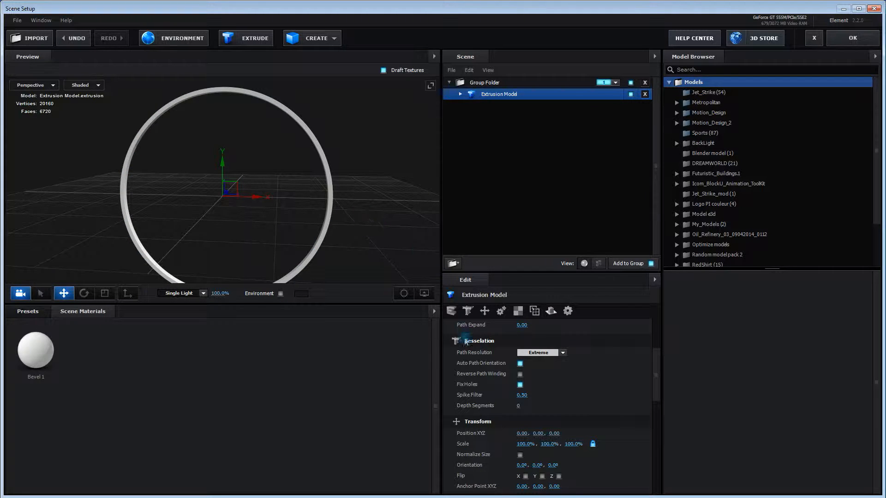
Step: Set the ring extrusion's bevel scale to 6.00 and view the thicker ring at an angle
{"action": "scroll", "coordinate": [605, 352], "scroll_direction": "up", "scroll_amount": 3}
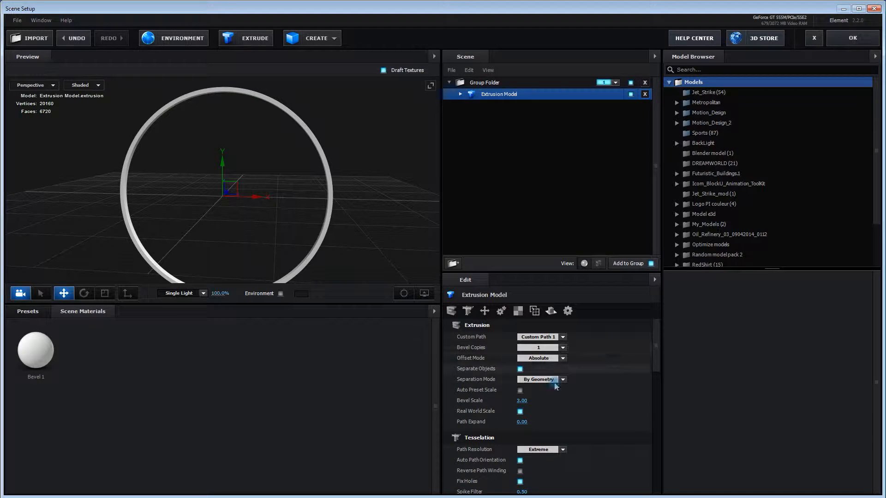
{"action": "left_click_drag", "start_coordinate": [396, 245], "coordinate": [355, 245]}
{"action": "left_click_drag", "start_coordinate": [522, 401], "coordinate": [547, 409]}
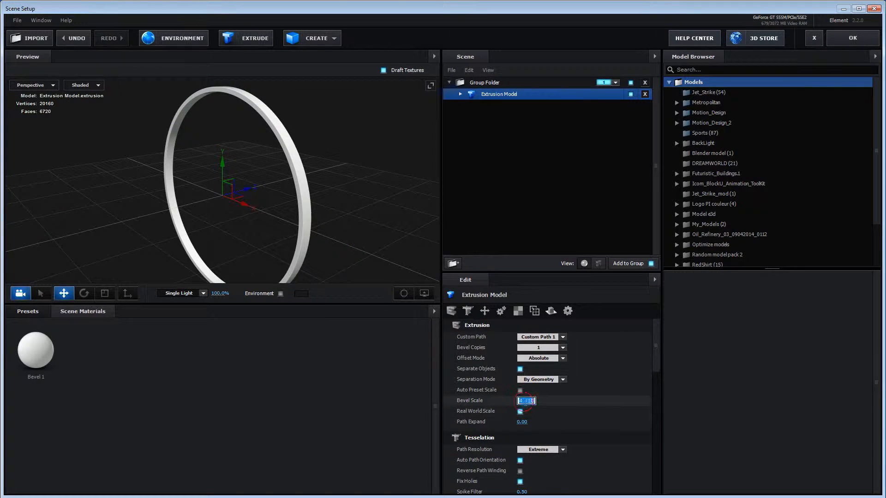
{"action": "type", "text": "6"}
{"action": "key", "text": "Return"}
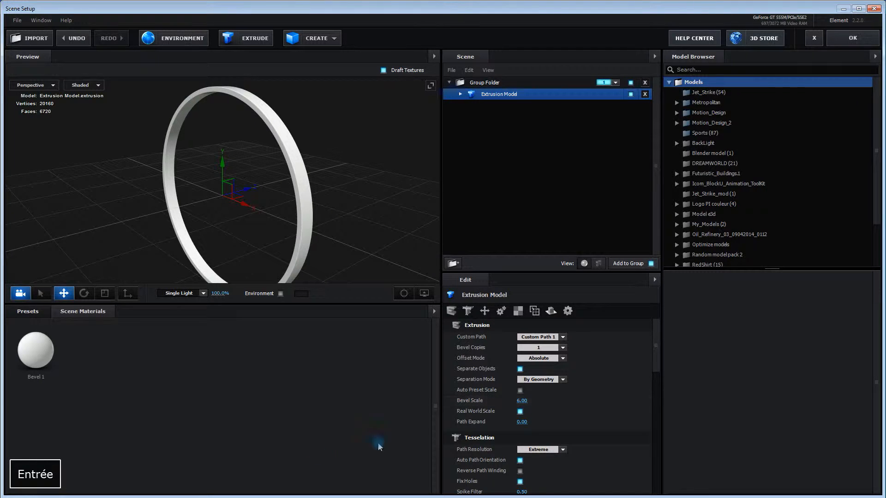
{"action": "mouse_move", "coordinate": [316, 218]}
{"action": "left_mouse_down"}
{"action": "mouse_move", "coordinate": [368, 211]}
{"action": "mouse_move", "coordinate": [320, 217]}
{"action": "left_mouse_up"}
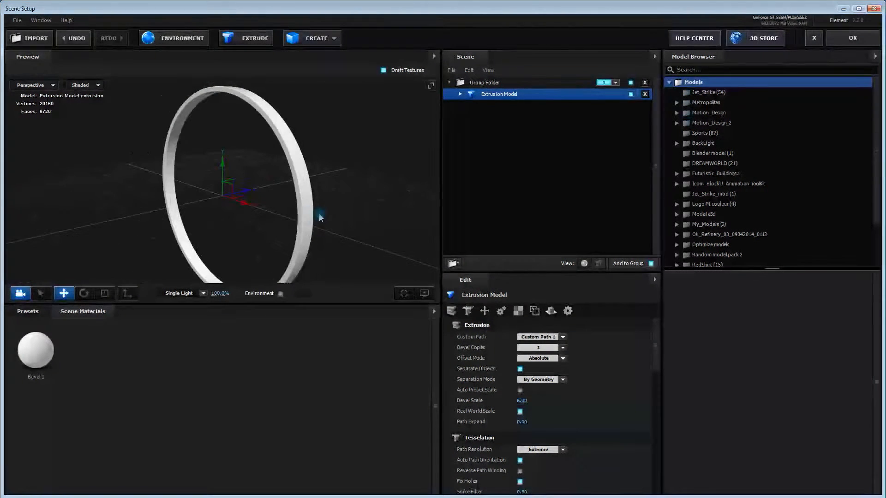
Step: Expand the extrusion model and enable Bevel Backside on its Bevel 1
{"action": "left_click", "coordinate": [461, 94]}
{"action": "left_click", "coordinate": [502, 106]}
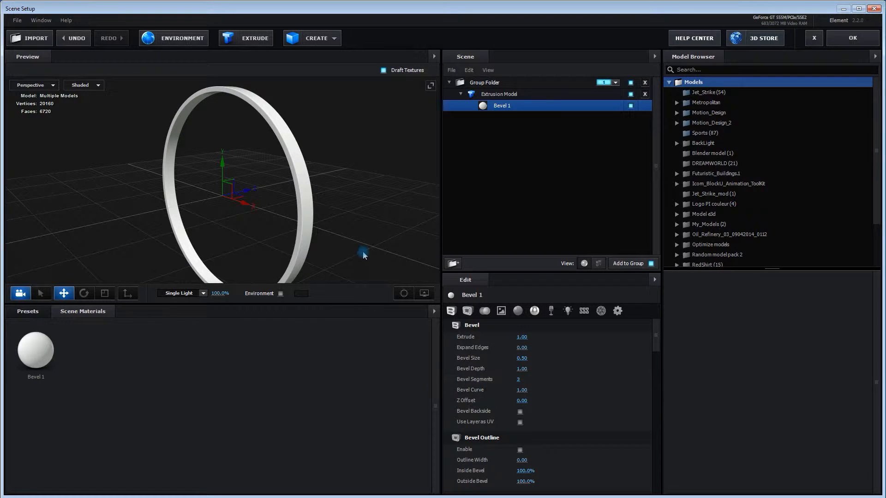
{"action": "left_click_drag", "start_coordinate": [361, 251], "coordinate": [346, 251]}
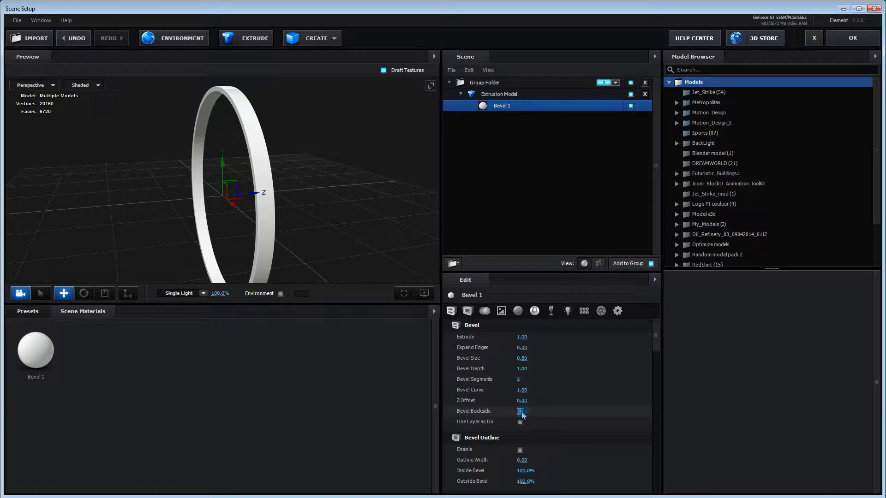
{"action": "left_click", "coordinate": [520, 412]}
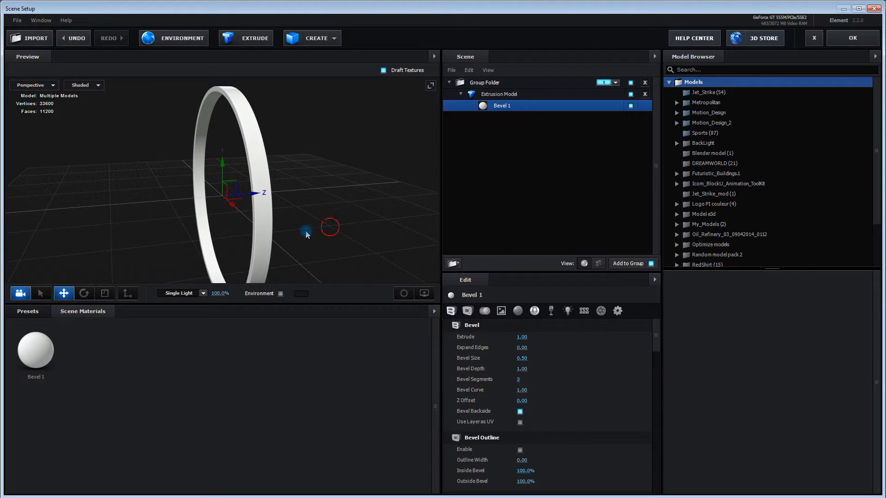
Step: Examine the bevelled edges on the front and back of the ring up close, then view the ring from the front
{"action": "left_click_drag", "start_coordinate": [310, 231], "coordinate": [279, 226]}
{"action": "scroll", "coordinate": [183, 148], "scroll_direction": "up", "scroll_amount": 5}
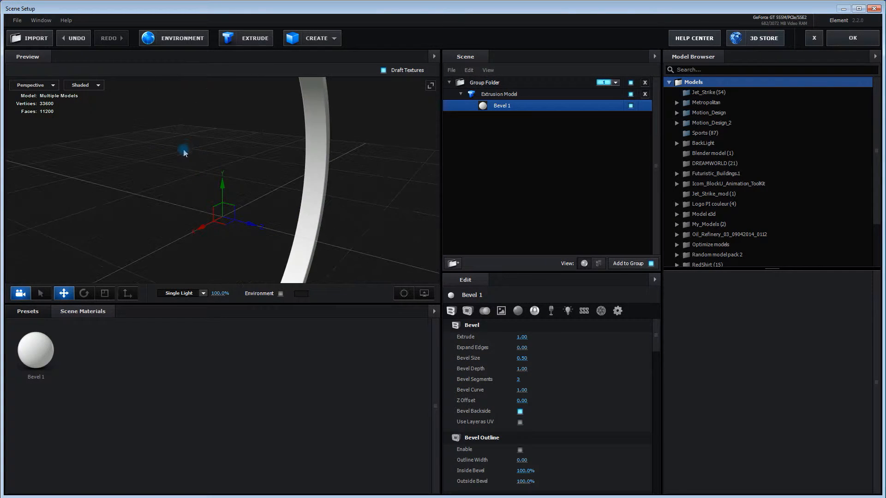
{"action": "left_click_drag", "start_coordinate": [367, 211], "coordinate": [392, 204]}
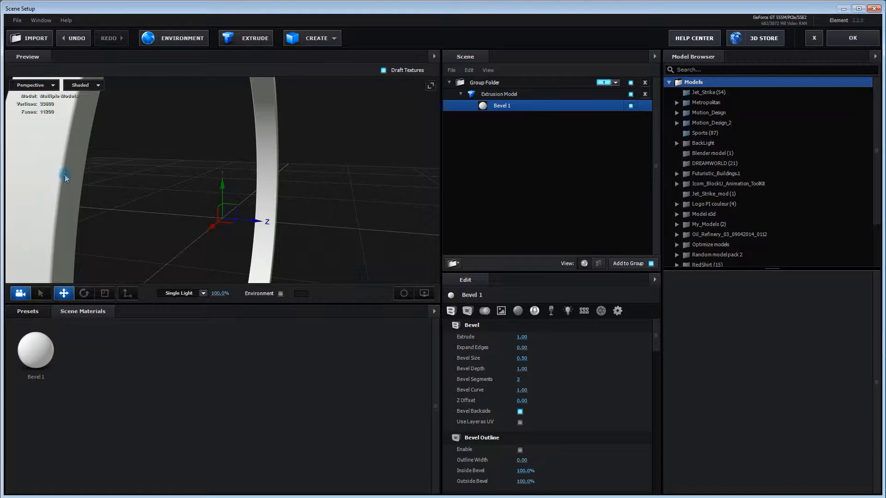
{"action": "left_click_drag", "start_coordinate": [145, 203], "coordinate": [187, 194]}
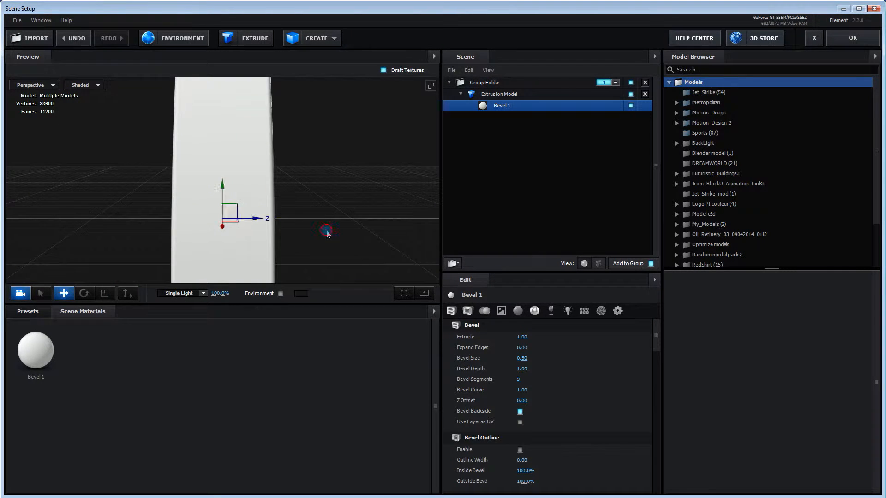
{"action": "left_click_drag", "start_coordinate": [327, 234], "coordinate": [340, 231]}
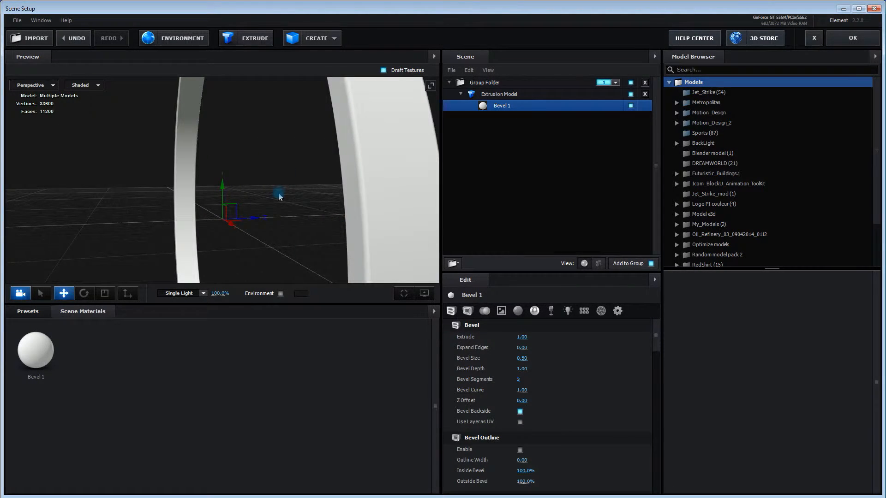
{"action": "scroll", "coordinate": [278, 197], "scroll_direction": "down", "scroll_amount": 5}
{"action": "left_click_drag", "start_coordinate": [281, 193], "coordinate": [373, 224]}
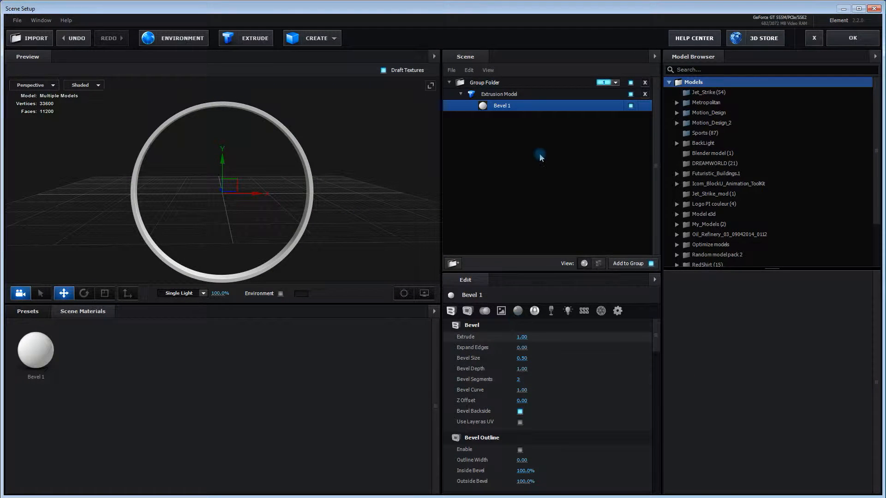
{"action": "scroll", "coordinate": [365, 226], "scroll_direction": "up", "scroll_amount": 2}
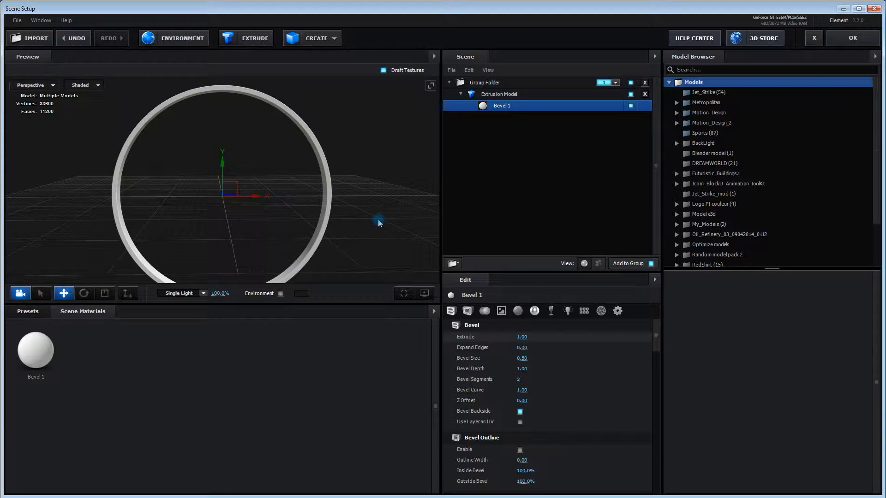
{"action": "left_click_drag", "start_coordinate": [379, 223], "coordinate": [377, 192]}
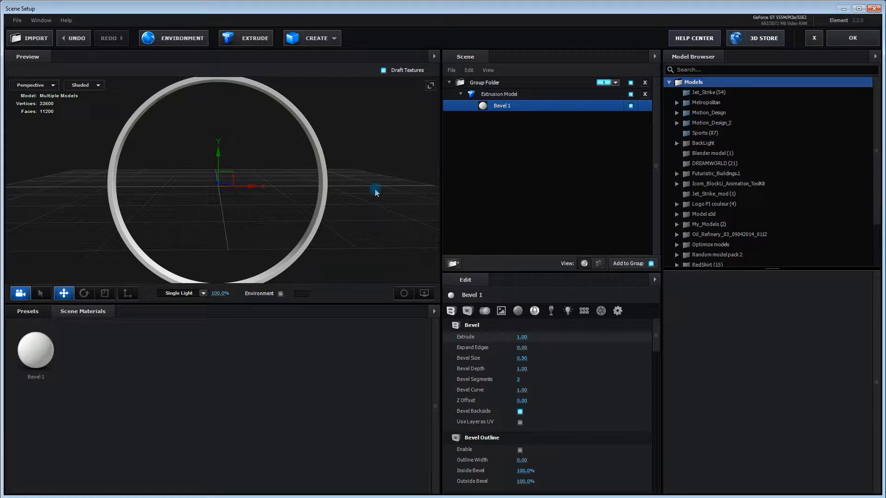
Step: Rename the ring's extrusion model as Anneau
{"action": "left_click", "coordinate": [524, 98]}
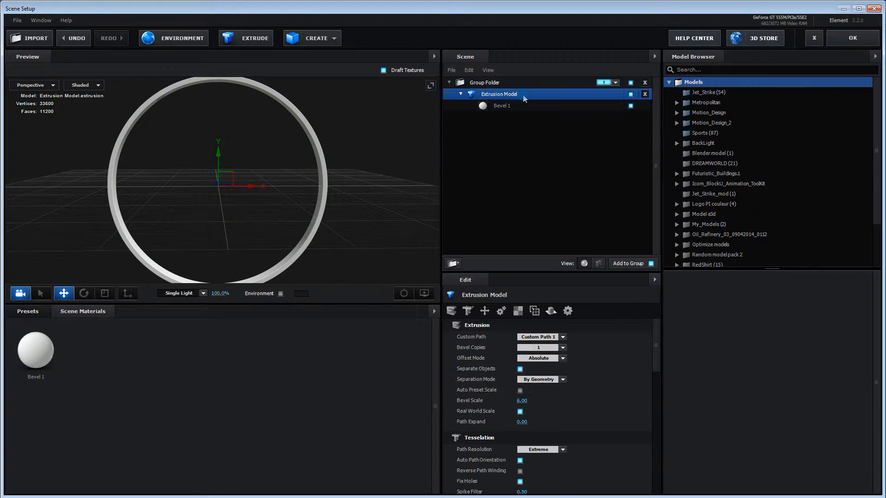
{"action": "key", "text": "Return"}
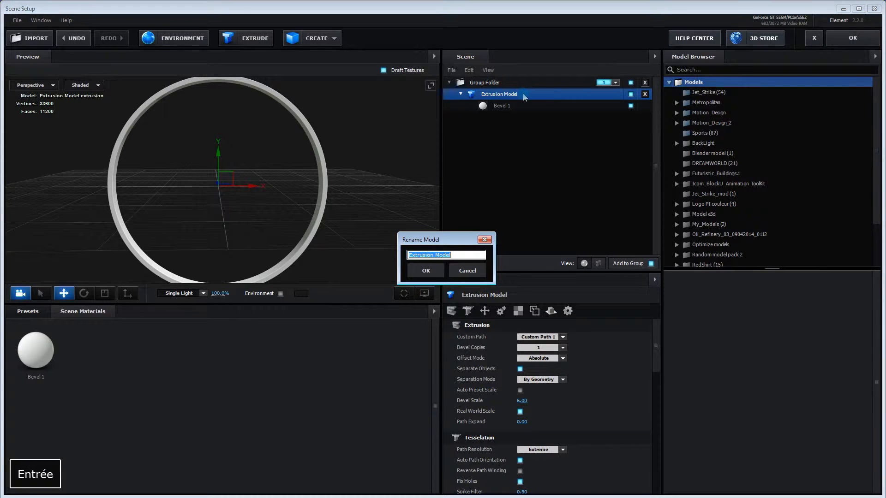
{"action": "type", "text": "Anneau"}
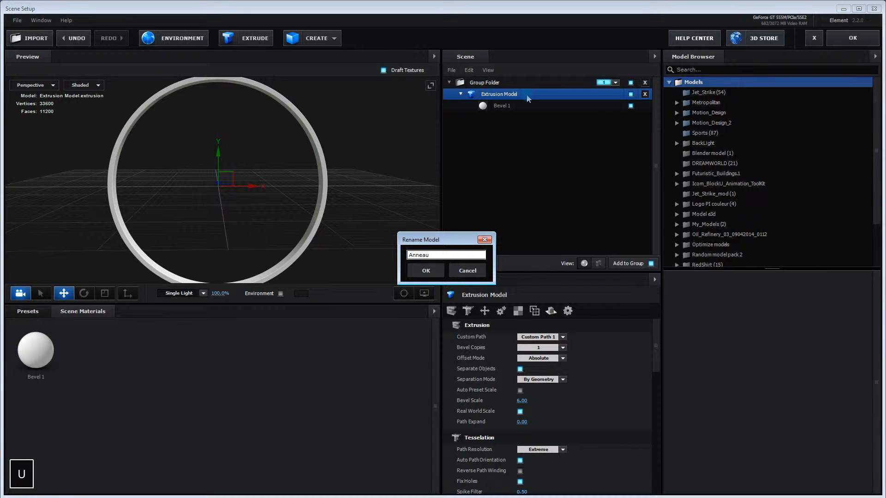
{"action": "key", "text": "Return"}
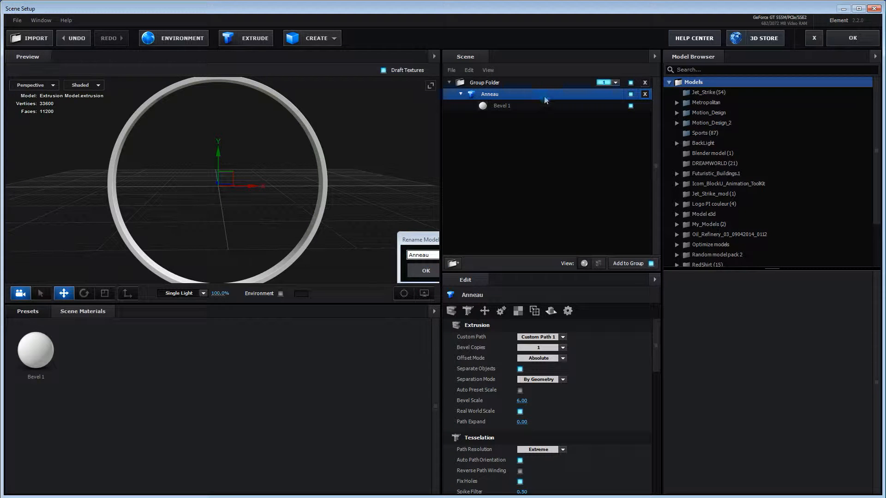
Step: Duplicate the Anneau model twice so the group holds three extrusion models
{"action": "right_click", "coordinate": [546, 98]}
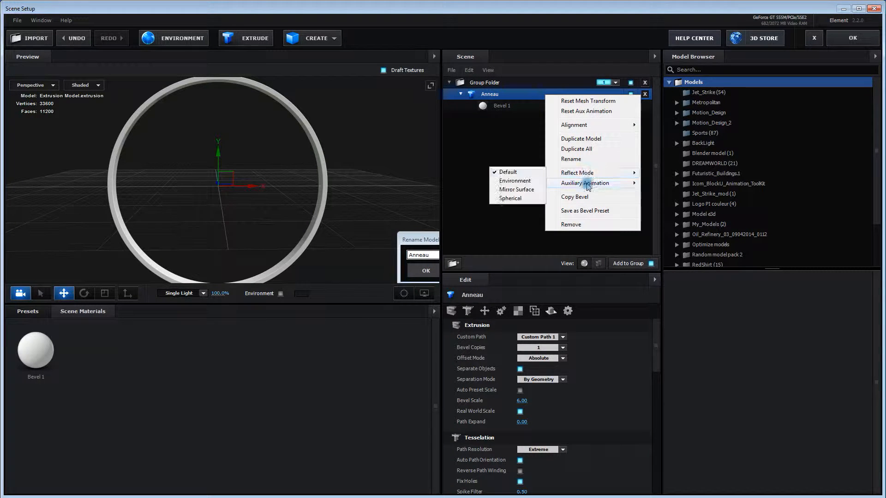
{"action": "left_click", "coordinate": [582, 138]}
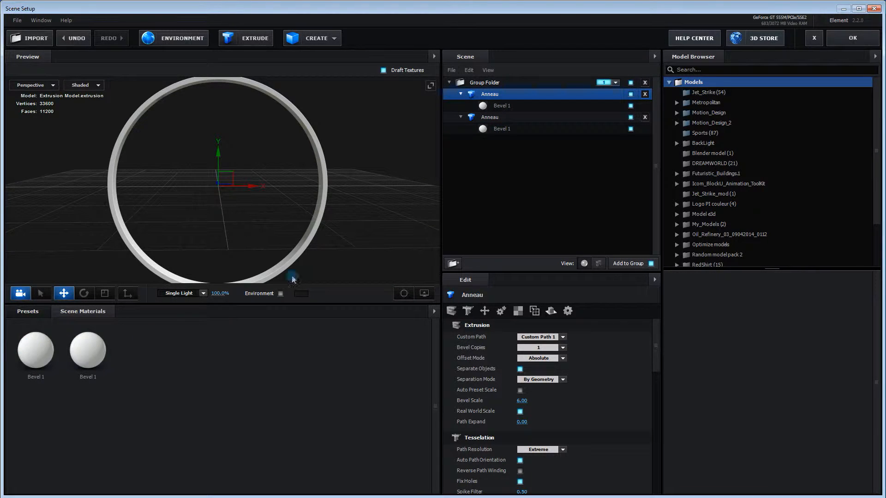
{"action": "right_click", "coordinate": [521, 96]}
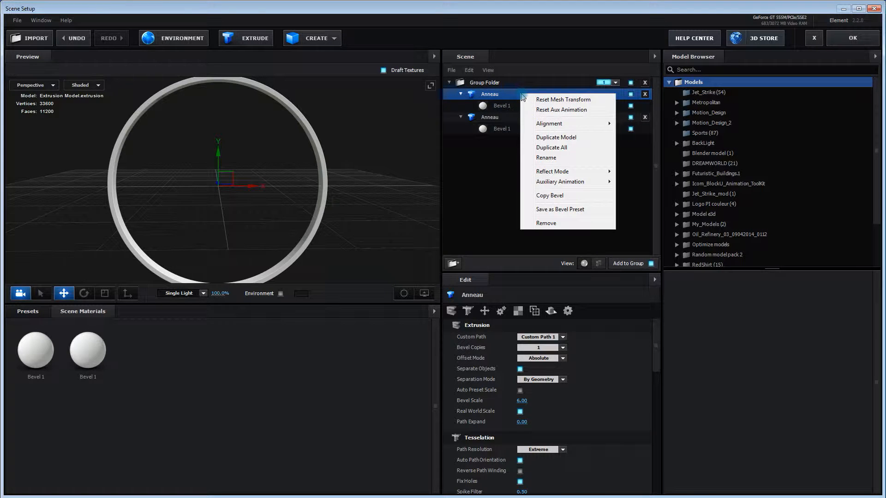
{"action": "left_click", "coordinate": [555, 151]}
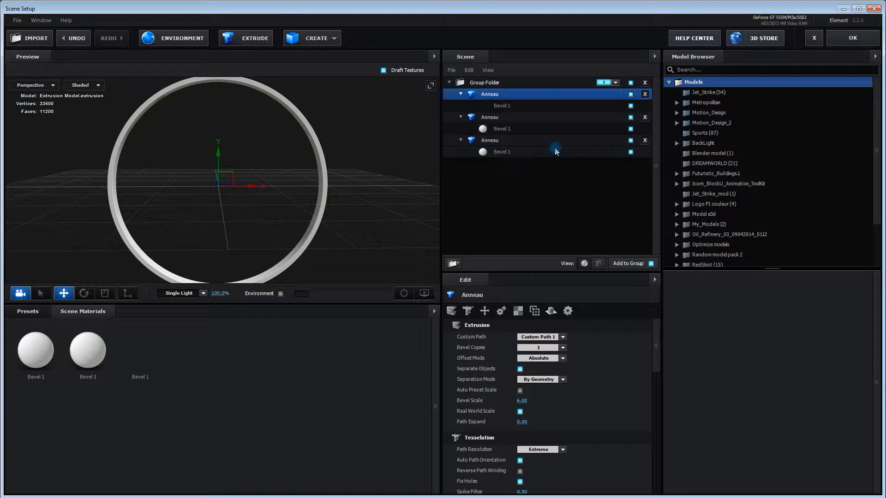
Step: Rename the middle of the three Anneau models as Centre
{"action": "left_click", "coordinate": [509, 119]}
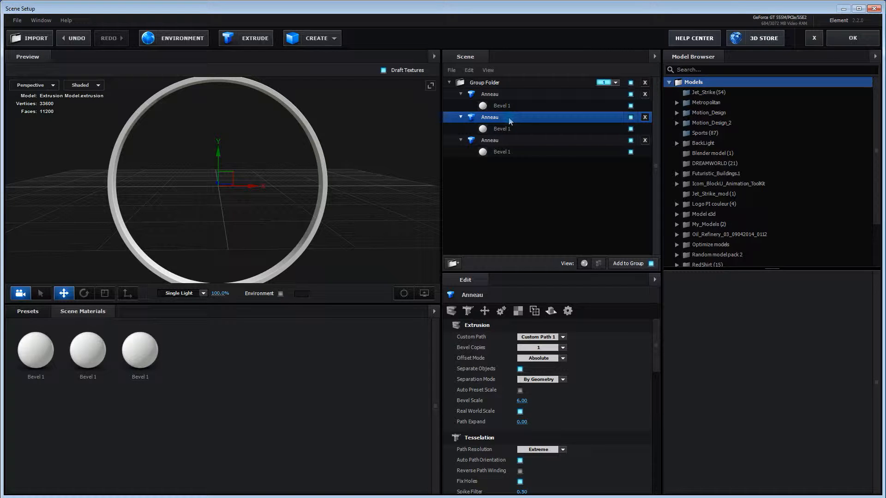
{"action": "key", "text": "Return"}
{"action": "type", "text": "Centr"}
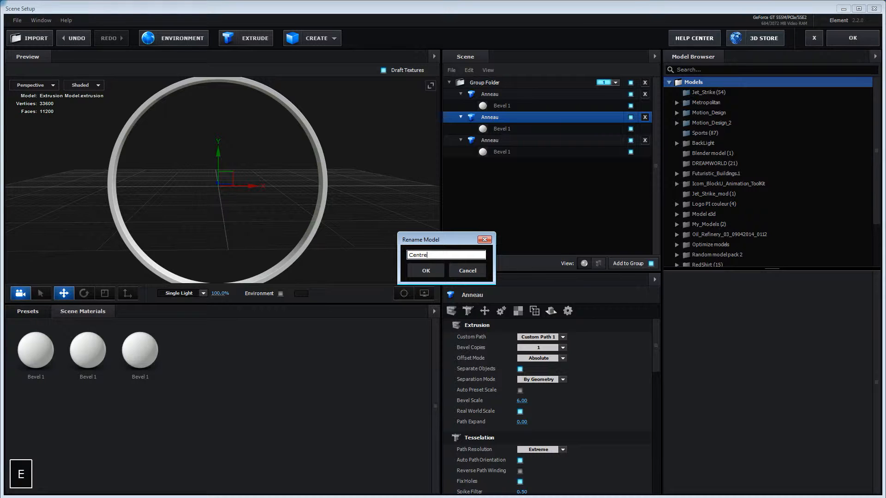
{"action": "type", "text": "e"}
{"action": "left_click", "coordinate": [425, 270]}
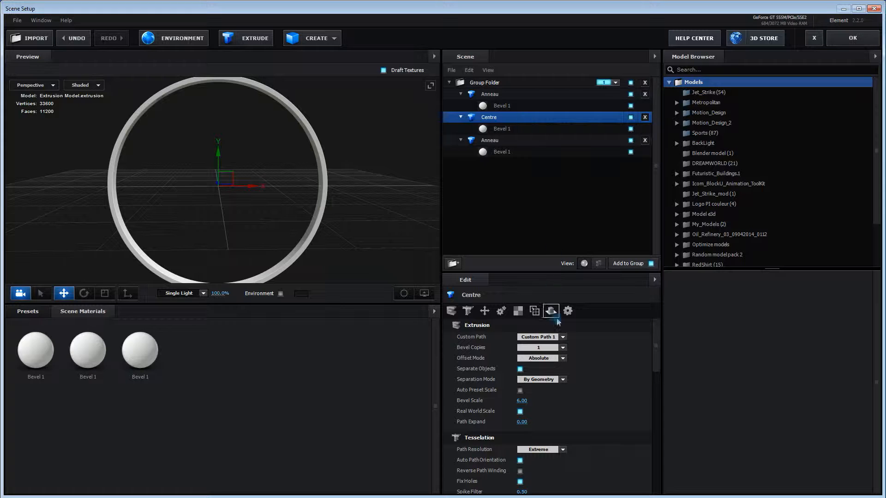
Step: Assign Custom Path 2 to the Centre model and check its shape inside the ring
{"action": "left_click", "coordinate": [563, 337]}
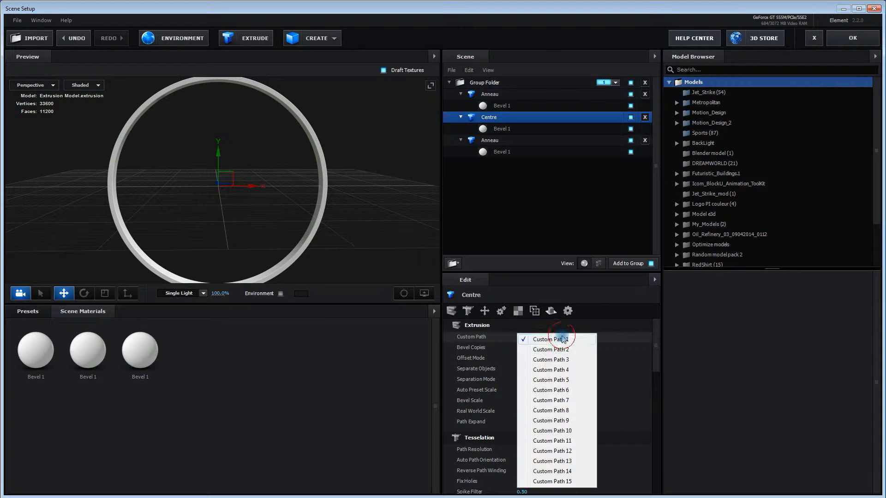
{"action": "left_click", "coordinate": [564, 349]}
{"action": "mouse_move", "coordinate": [256, 212]}
{"action": "left_mouse_down"}
{"action": "mouse_move", "coordinate": [225, 223]}
{"action": "mouse_move", "coordinate": [240, 225]}
{"action": "mouse_move", "coordinate": [174, 218]}
{"action": "mouse_move", "coordinate": [223, 222]}
{"action": "mouse_move", "coordinate": [249, 206]}
{"action": "mouse_move", "coordinate": [256, 217]}
{"action": "left_mouse_up"}
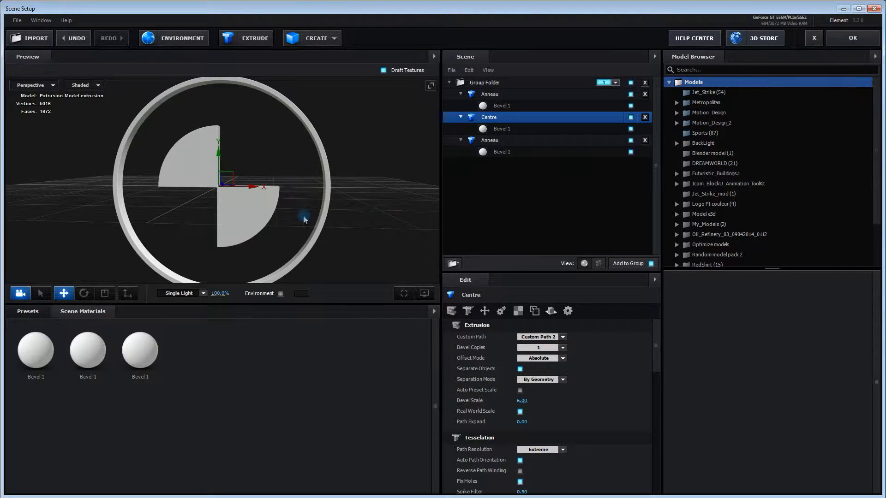
Step: Rename the first Anneau model in the group as BMW
{"action": "left_click", "coordinate": [528, 95]}
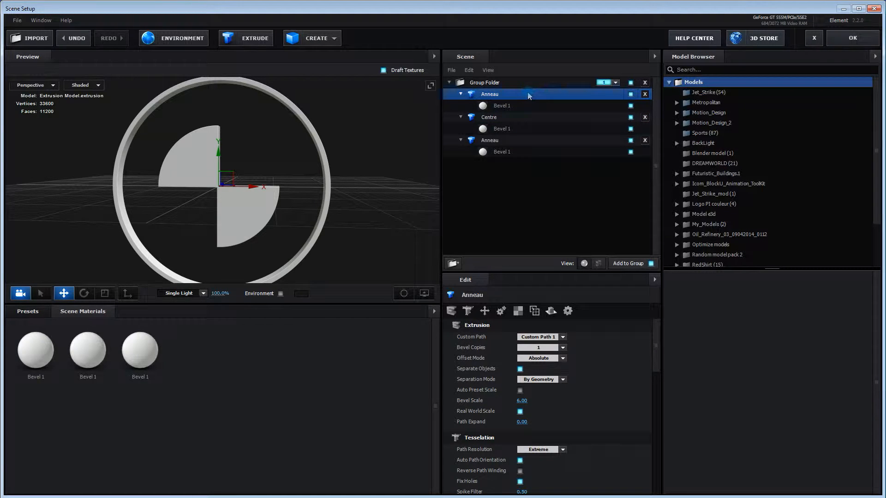
{"action": "key", "text": "Return"}
{"action": "type", "text": "BM"}
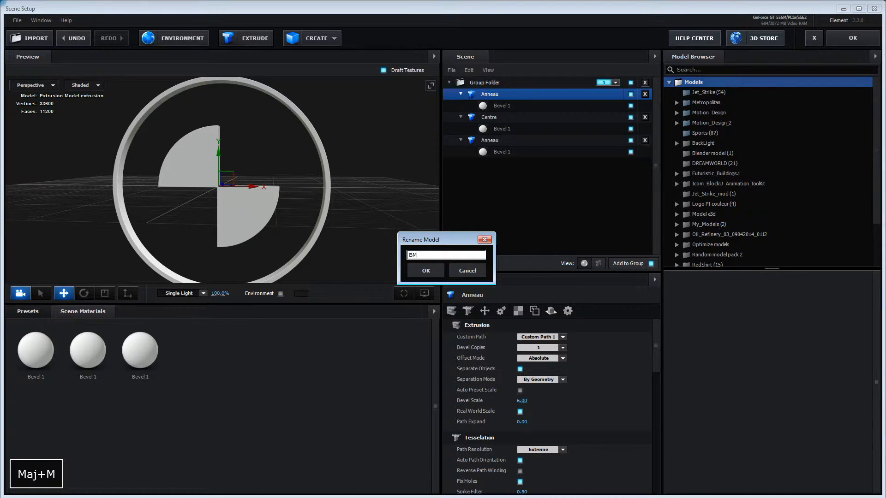
{"action": "type", "text": "W"}
{"action": "key", "text": "Return"}
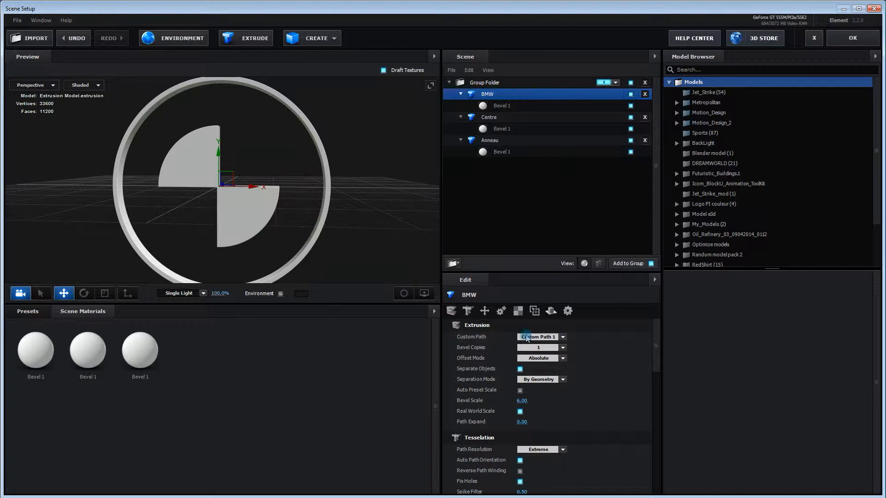
Step: Assign Custom Path 3 to the BMW model and view the whole extruded logo at an angle
{"action": "left_click", "coordinate": [563, 338]}
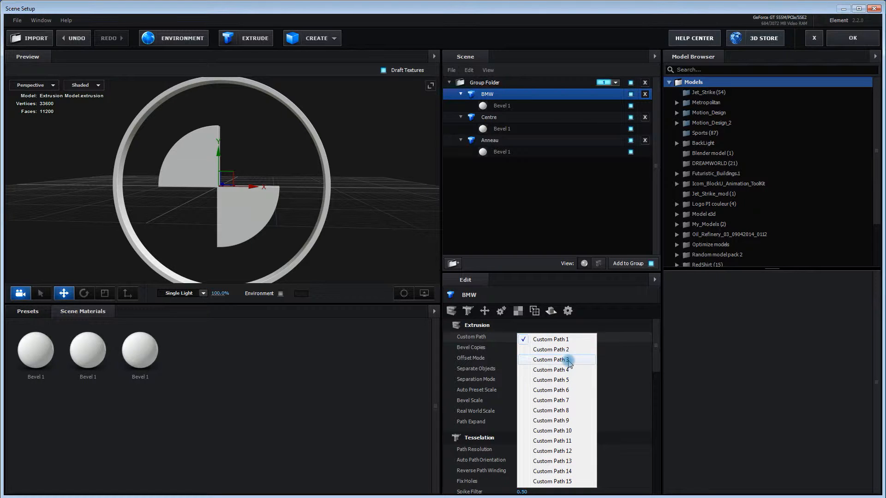
{"action": "left_click", "coordinate": [563, 359]}
{"action": "mouse_move", "coordinate": [375, 235]}
{"action": "left_mouse_down"}
{"action": "mouse_move", "coordinate": [357, 236]}
{"action": "mouse_move", "coordinate": [371, 237]}
{"action": "left_mouse_up"}
{"action": "scroll", "coordinate": [374, 236], "scroll_direction": "down", "scroll_amount": 5}
{"action": "scroll", "coordinate": [346, 232], "scroll_direction": "up", "scroll_amount": 3}
{"action": "left_click_drag", "start_coordinate": [387, 222], "coordinate": [350, 223]}
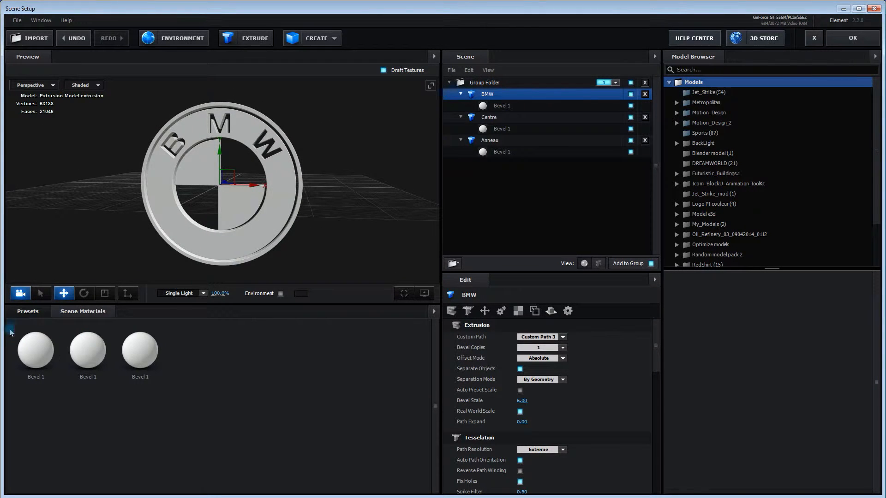
Step: Apply the Black_Gloss preset from the Physical materials to the BMW model
{"action": "left_click", "coordinate": [28, 312]}
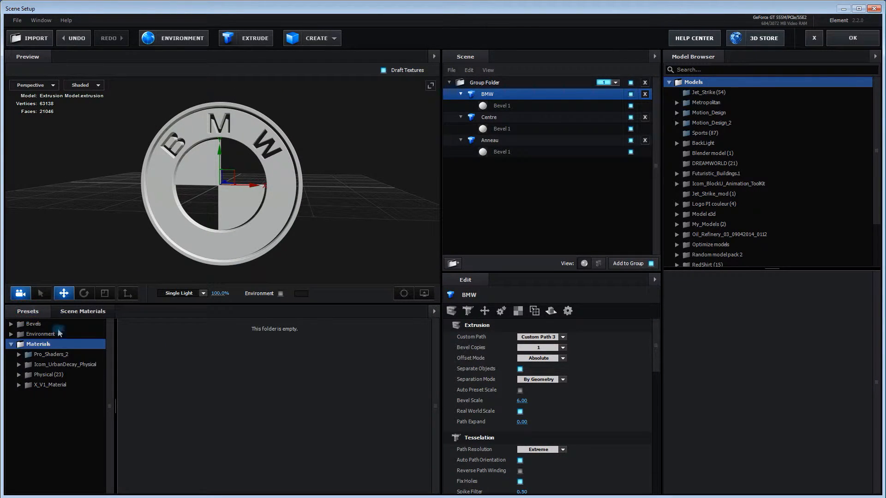
{"action": "left_click", "coordinate": [19, 374]}
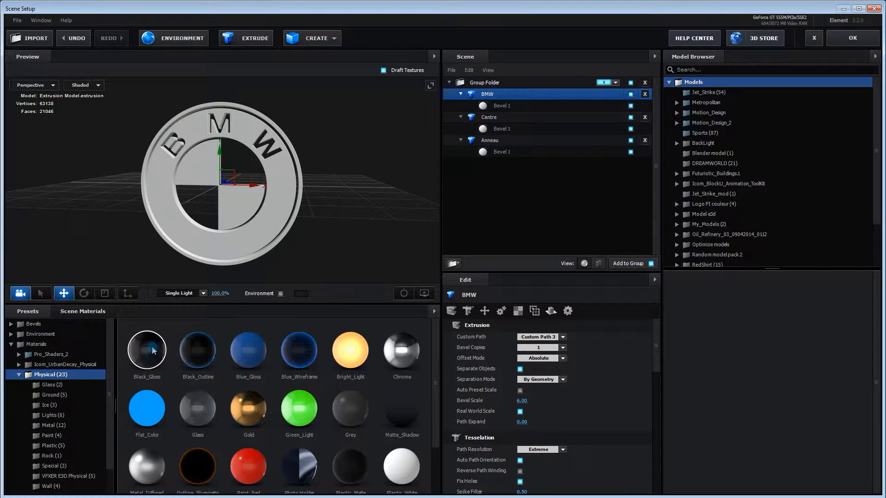
{"action": "left_click_drag", "start_coordinate": [142, 354], "coordinate": [277, 224]}
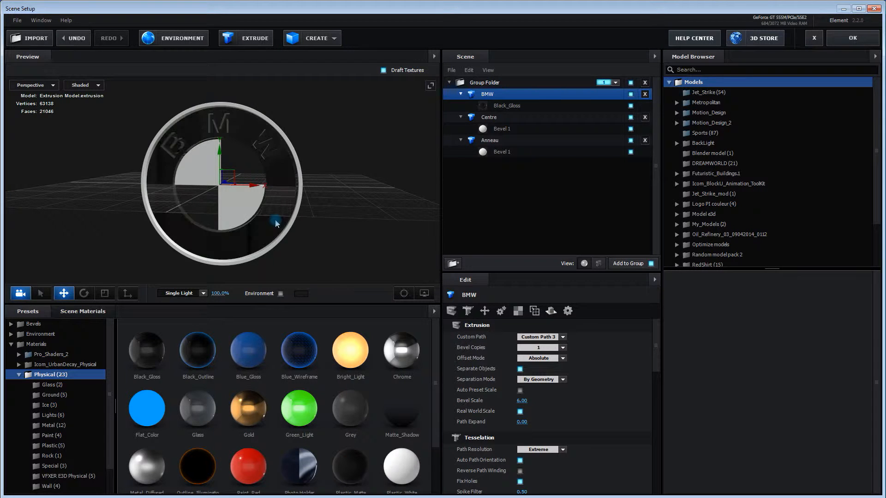
{"action": "mouse_move", "coordinate": [253, 230]}
{"action": "left_mouse_down"}
{"action": "mouse_move", "coordinate": [279, 225]}
{"action": "mouse_move", "coordinate": [237, 228]}
{"action": "left_mouse_up"}
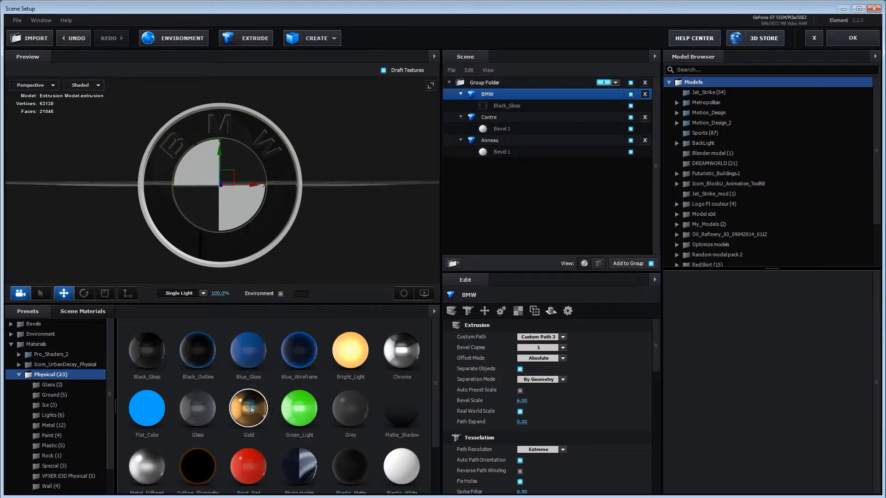
Step: Apply the Chrome preset to both the Centre model and the outer Anneau ring
{"action": "left_click_drag", "start_coordinate": [404, 361], "coordinate": [247, 215]}
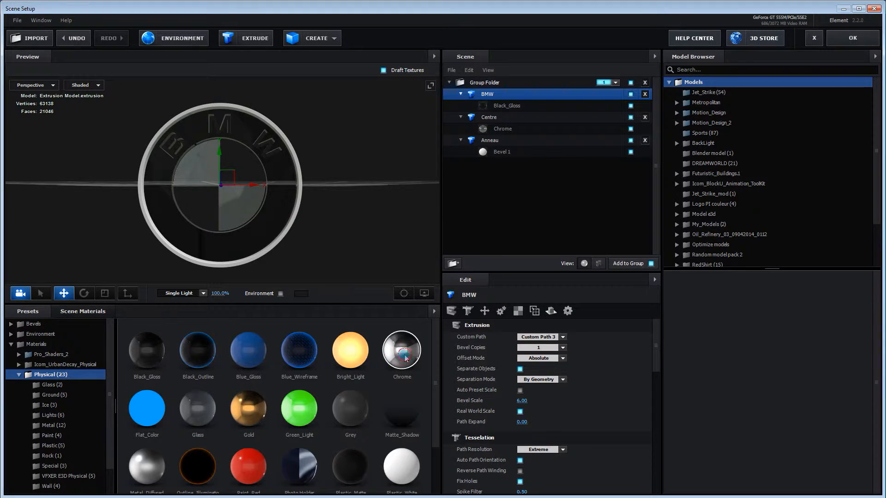
{"action": "left_click_drag", "start_coordinate": [401, 355], "coordinate": [300, 218]}
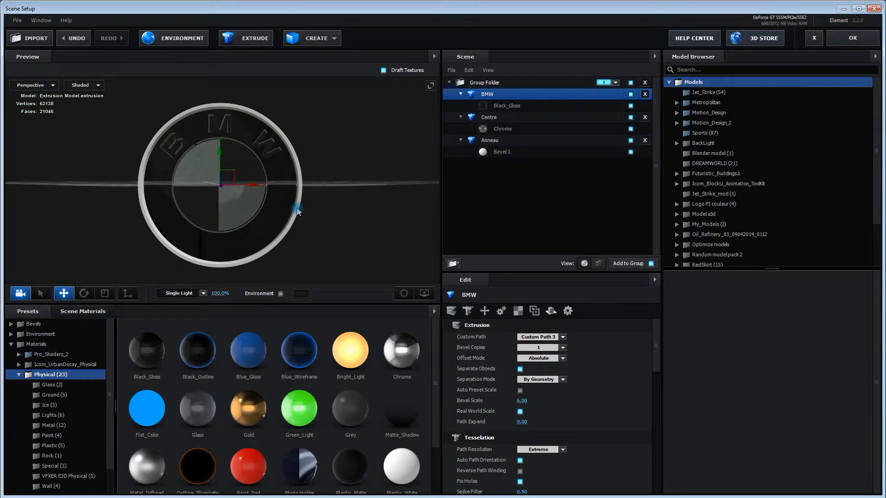
{"action": "left_click_drag", "start_coordinate": [386, 332], "coordinate": [299, 215]}
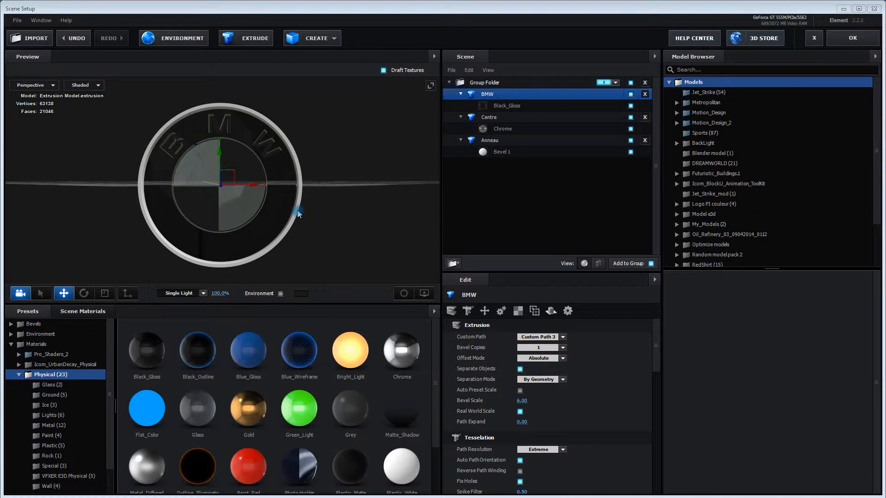
{"action": "left_click_drag", "start_coordinate": [337, 220], "coordinate": [417, 164]}
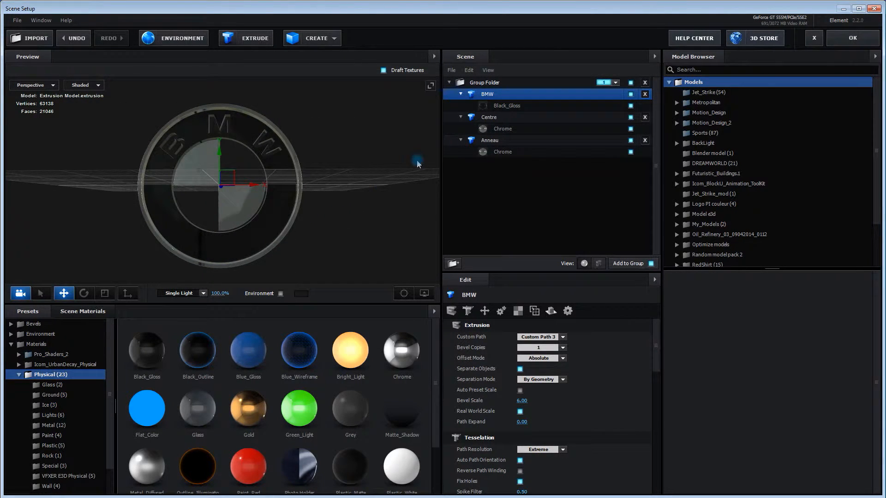
{"action": "right_click", "coordinate": [507, 154]}
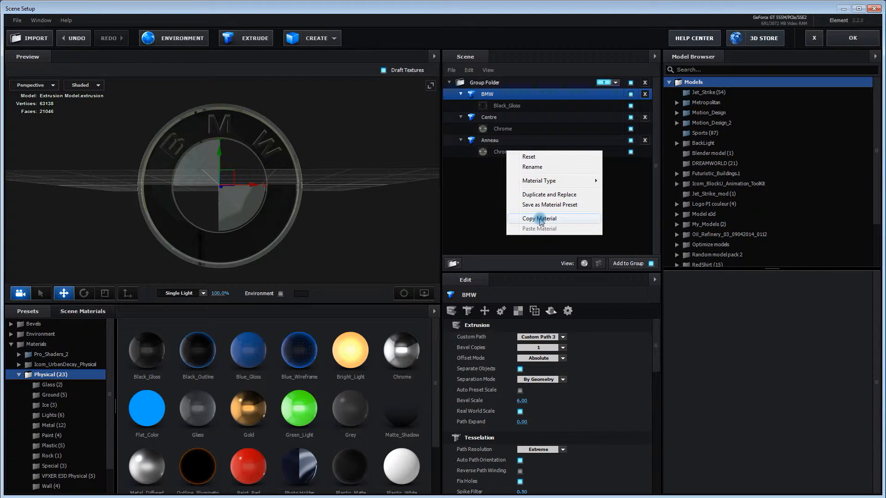
{"action": "left_click", "coordinate": [523, 118]}
{"action": "left_click", "coordinate": [524, 118]}
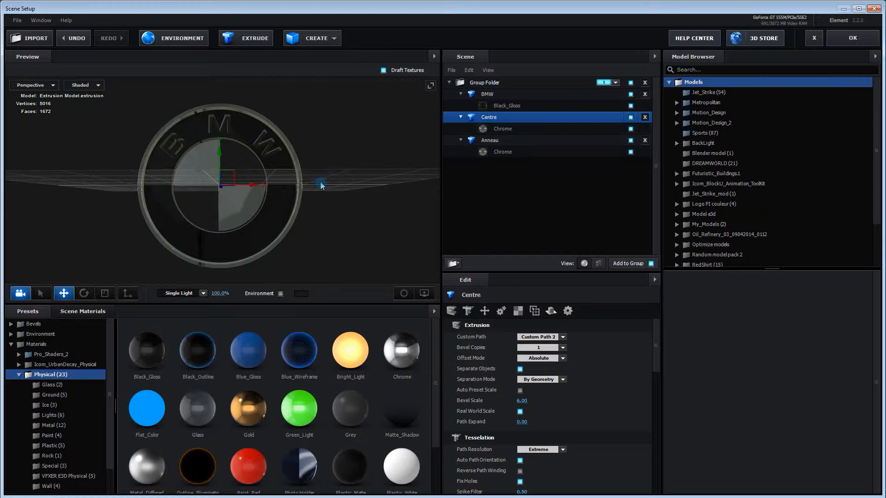
Step: Change the preview's background colour to a medium grey so the dark logo is easier to see
{"action": "left_click_drag", "start_coordinate": [306, 231], "coordinate": [295, 191]}
{"action": "left_click_drag", "start_coordinate": [361, 211], "coordinate": [280, 147]}
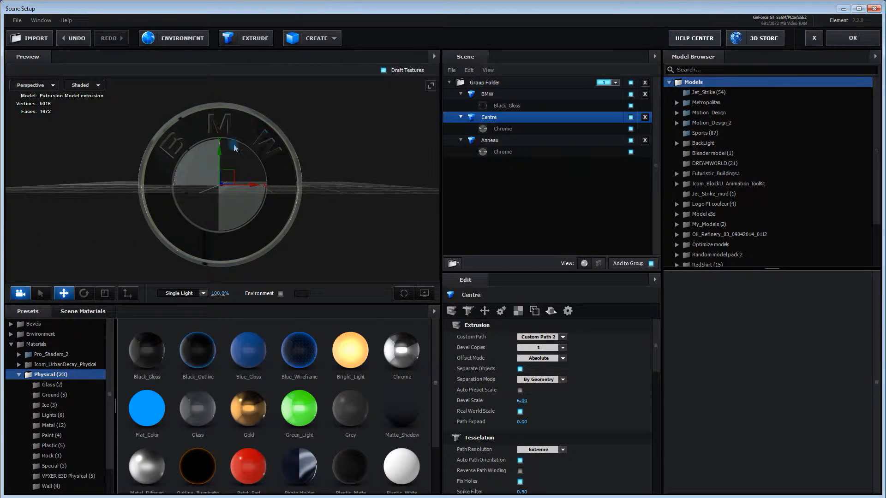
{"action": "left_click", "coordinate": [302, 293]}
{"action": "left_click_drag", "start_coordinate": [248, 331], "coordinate": [219, 313]}
{"action": "left_click", "coordinate": [372, 361]}
{"action": "mouse_move", "coordinate": [297, 217]}
{"action": "left_mouse_down"}
{"action": "mouse_move", "coordinate": [335, 236]}
{"action": "mouse_move", "coordinate": [233, 224]}
{"action": "mouse_move", "coordinate": [298, 231]}
{"action": "mouse_move", "coordinate": [313, 212]}
{"action": "mouse_move", "coordinate": [292, 237]}
{"action": "mouse_move", "coordinate": [290, 208]}
{"action": "mouse_move", "coordinate": [312, 234]}
{"action": "mouse_move", "coordinate": [301, 231]}
{"action": "left_mouse_up"}
{"action": "left_click", "coordinate": [333, 221]}
{"action": "scroll", "coordinate": [333, 221], "scroll_direction": "down", "scroll_amount": 1}
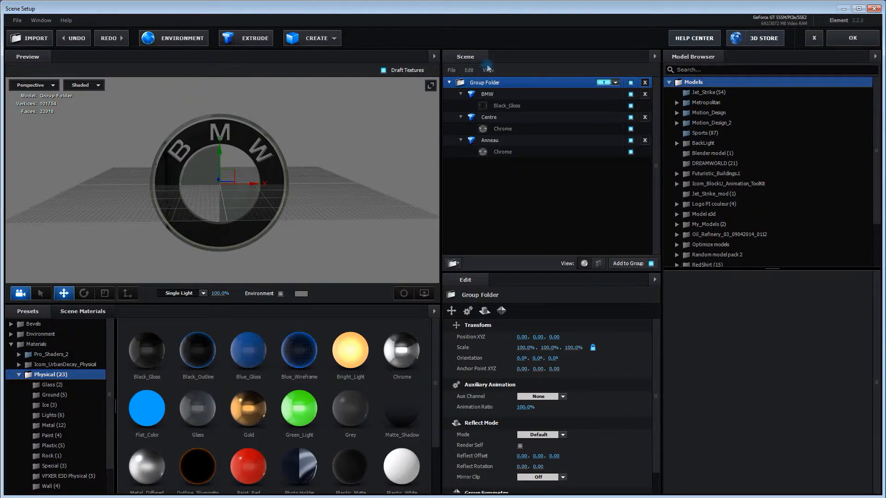
Step: Rename the group folder as Logo BMW Laval and accept the scene setup
{"action": "key", "text": "Return"}
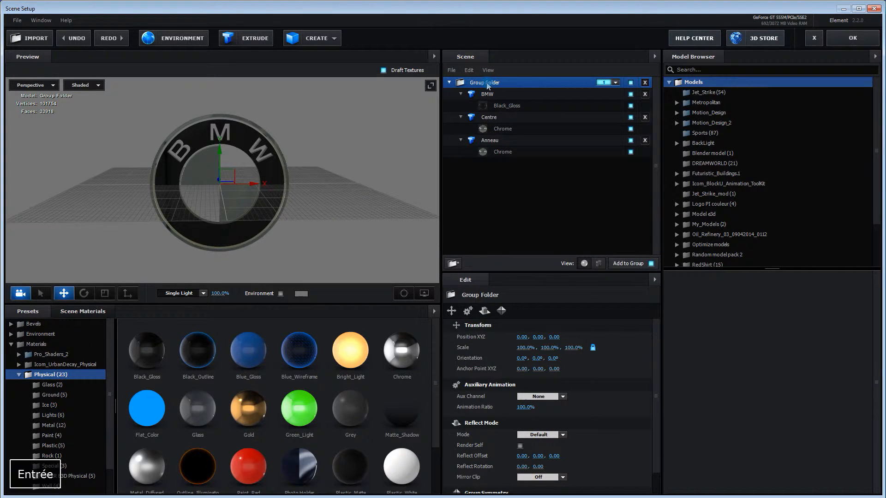
{"action": "type", "text": "Lo"}
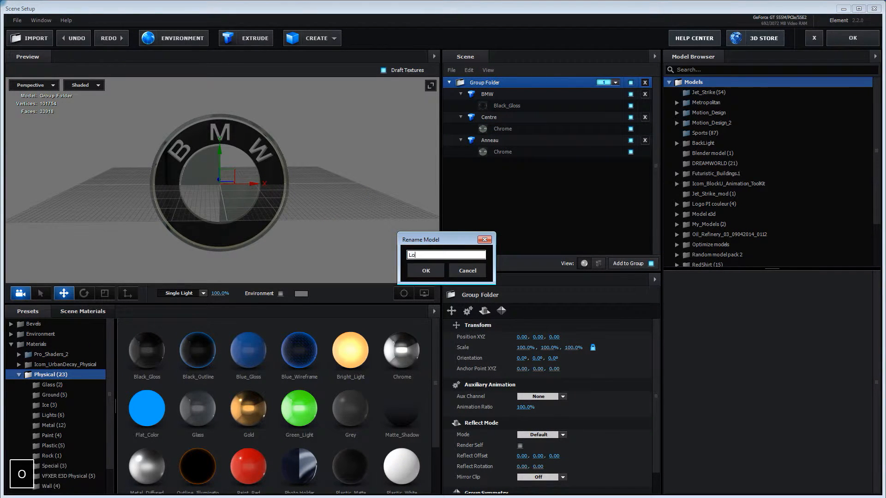
{"action": "type", "text": "go B"}
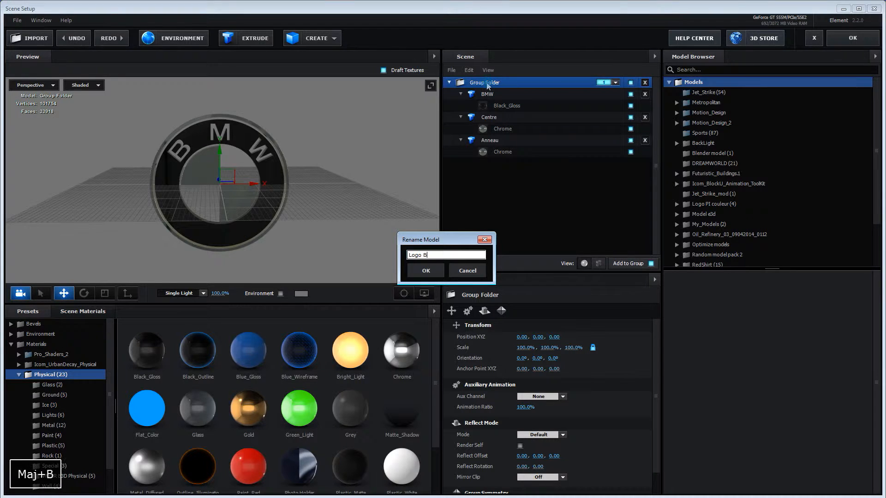
{"action": "type", "text": "MW"}
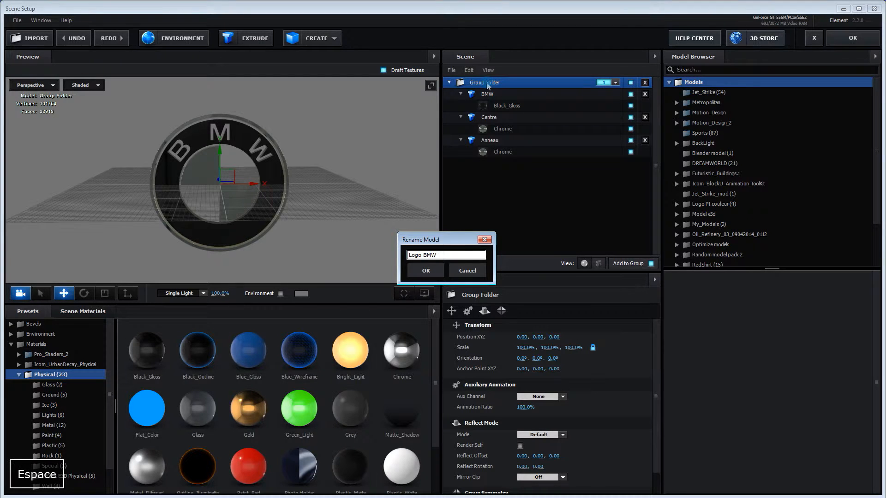
{"action": "type", "text": " Laval"}
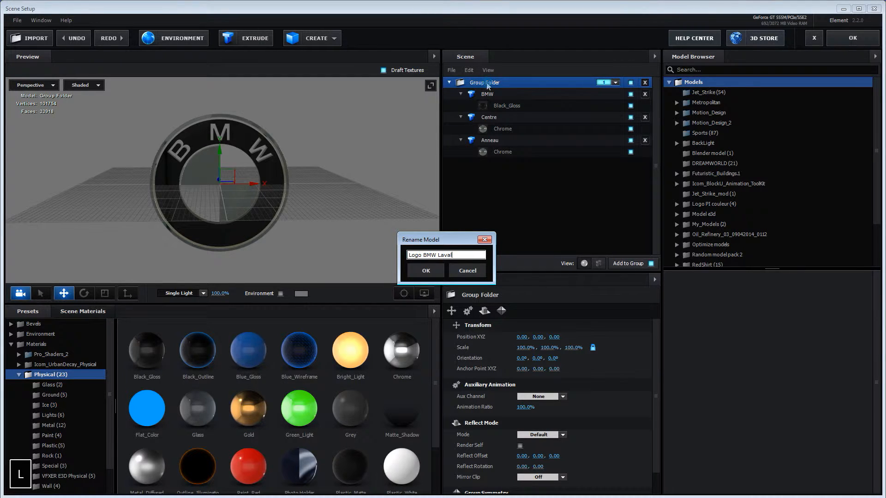
{"action": "left_click", "coordinate": [434, 272]}
{"action": "mouse_move", "coordinate": [385, 242]}
{"action": "left_mouse_down"}
{"action": "mouse_move", "coordinate": [362, 242]}
{"action": "mouse_move", "coordinate": [383, 239]}
{"action": "left_mouse_up"}
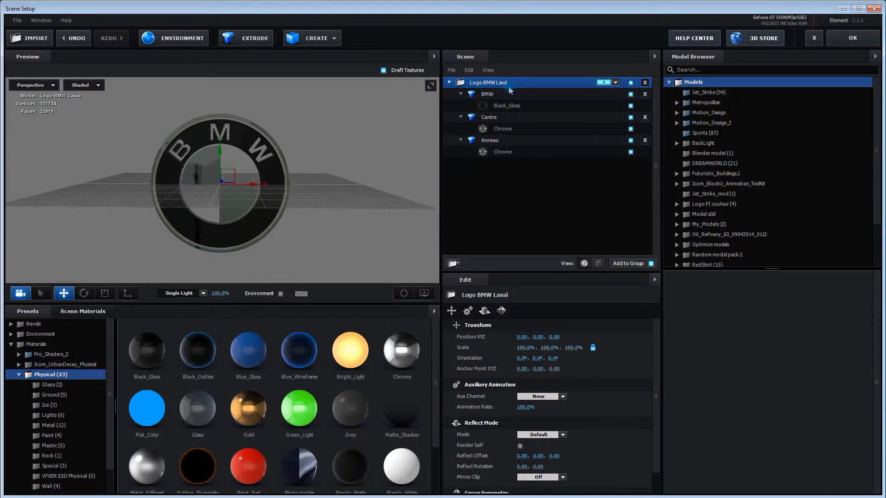
{"action": "left_click", "coordinate": [852, 38]}
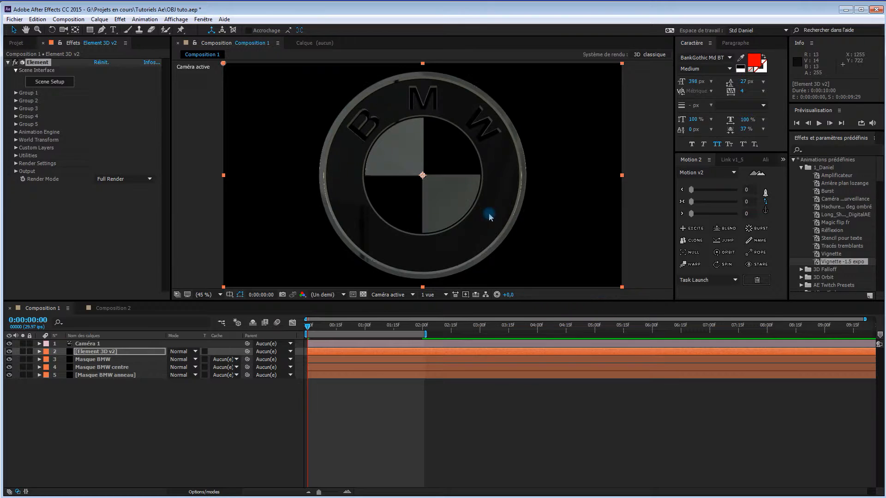
Step: Create a text layer in Composition 1 reading "Laval"
{"action": "right_click", "coordinate": [106, 389]}
{"action": "mouse_move", "coordinate": [139, 391]}
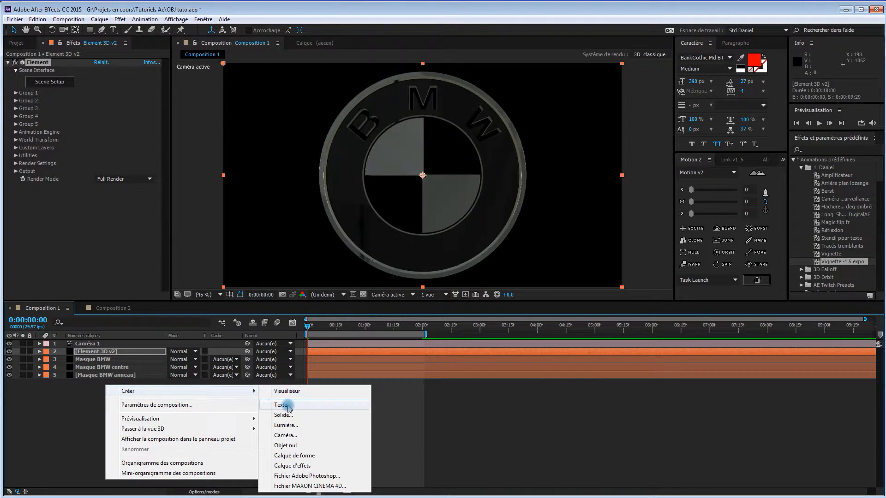
{"action": "left_click", "coordinate": [289, 405]}
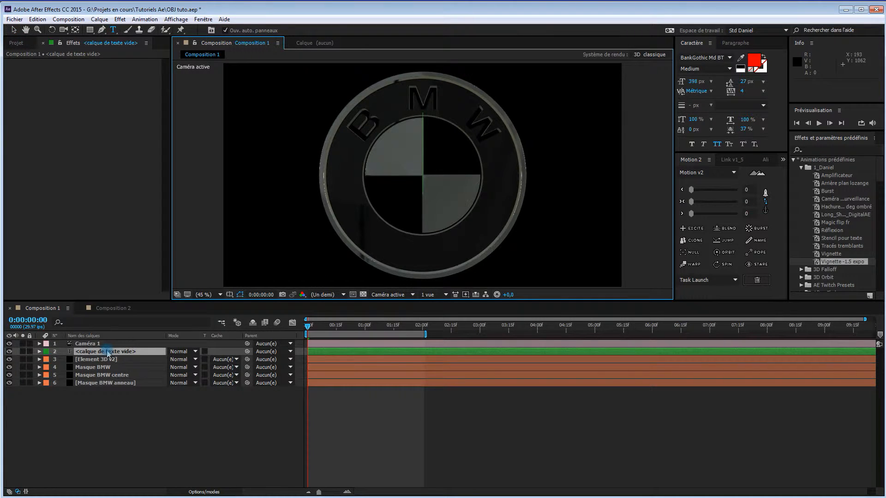
{"action": "type", "text": "Laval"}
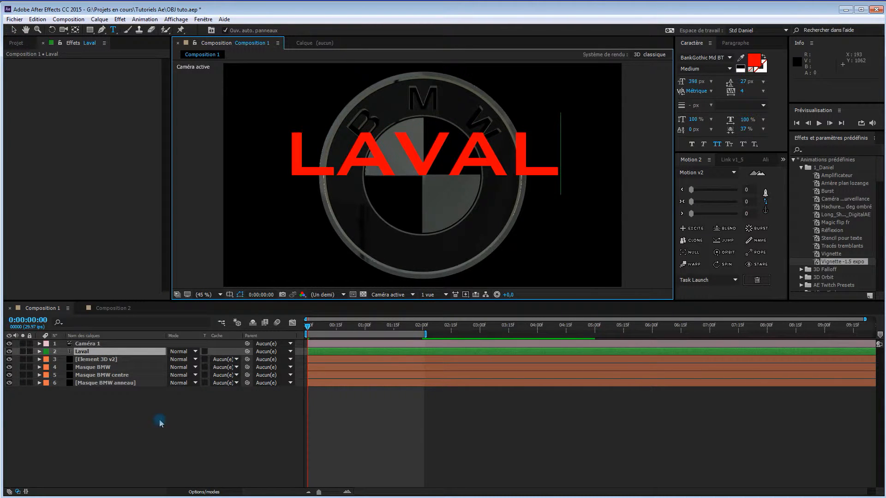
{"action": "left_click", "coordinate": [97, 427]}
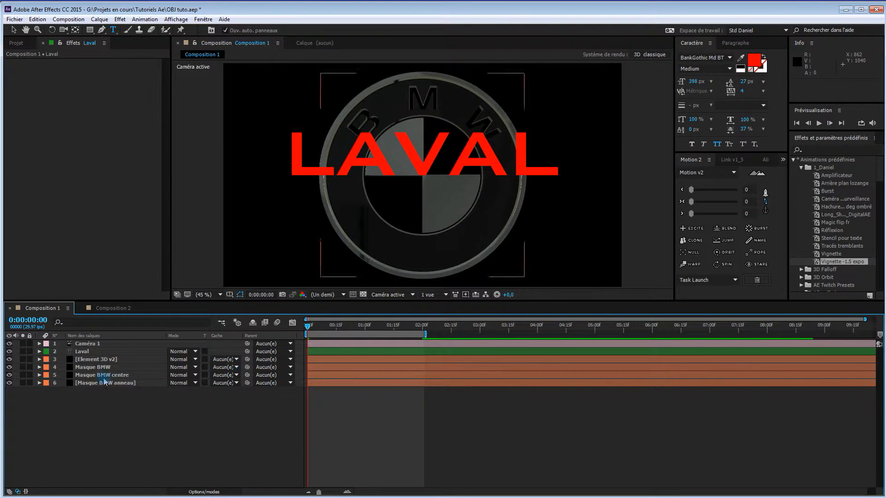
Step: Move the Laval layer to the end of the layer stack and hide it along with the three mask layers
{"action": "left_click_drag", "start_coordinate": [83, 351], "coordinate": [94, 392]}
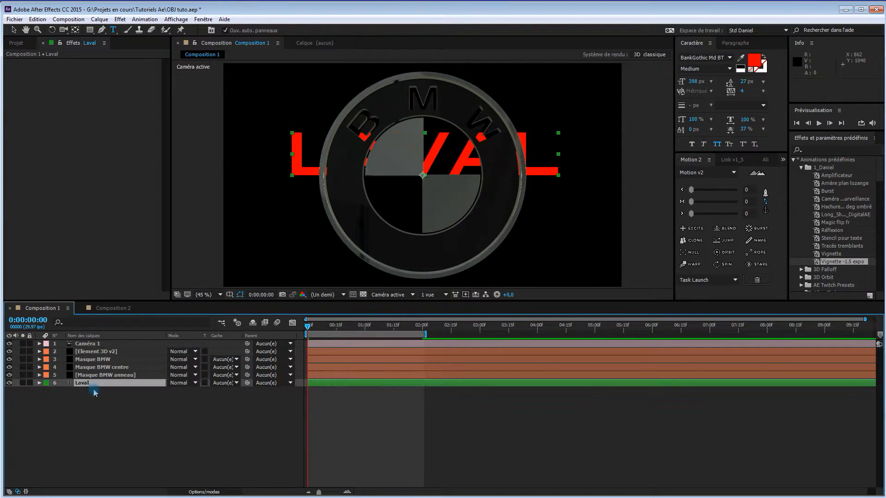
{"action": "left_click_drag", "start_coordinate": [9, 368], "coordinate": [9, 384]}
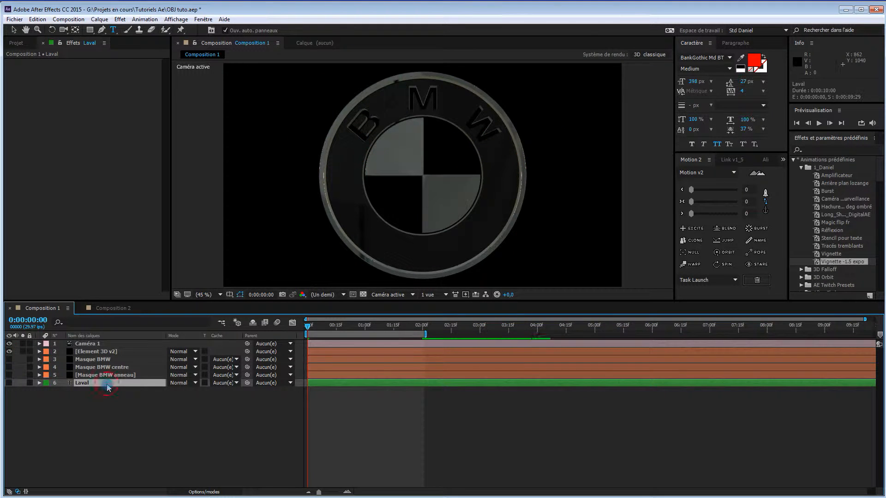
Step: Set Path Layer 4 of the Element effect's custom text and masks to the Laval layer
{"action": "left_click", "coordinate": [95, 352]}
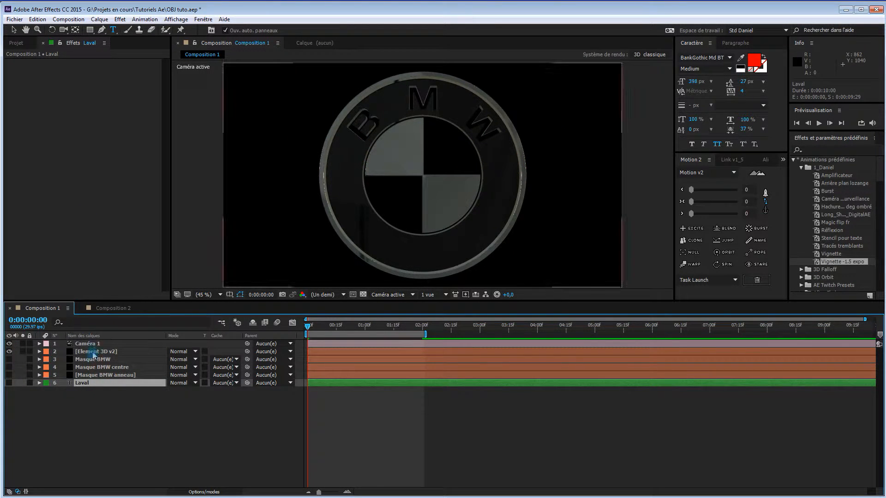
{"action": "left_click", "coordinate": [16, 147]}
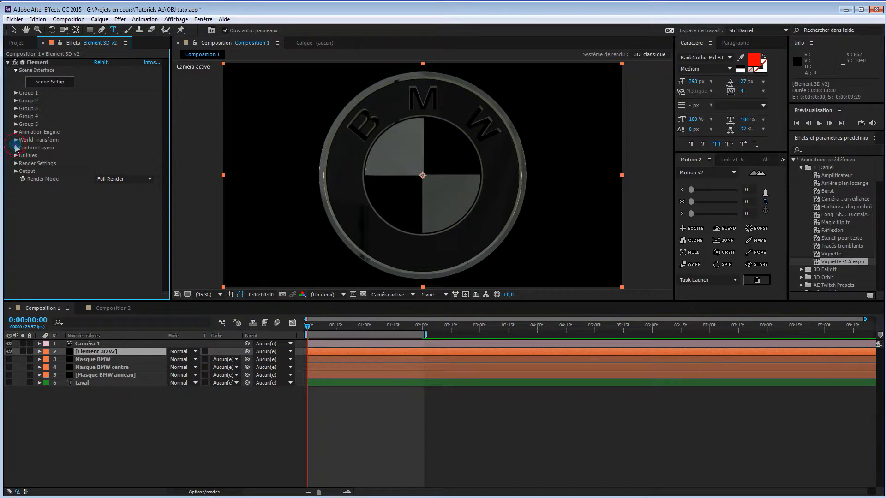
{"action": "left_click", "coordinate": [17, 148]}
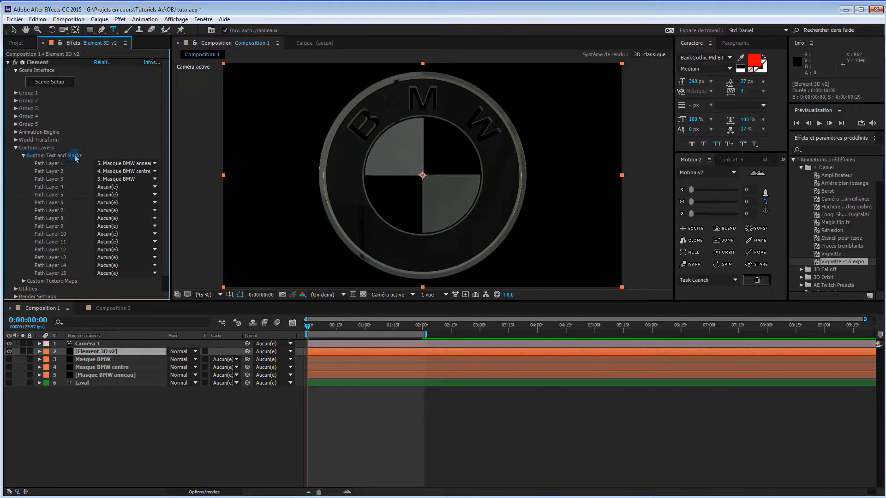
{"action": "left_click", "coordinate": [117, 189]}
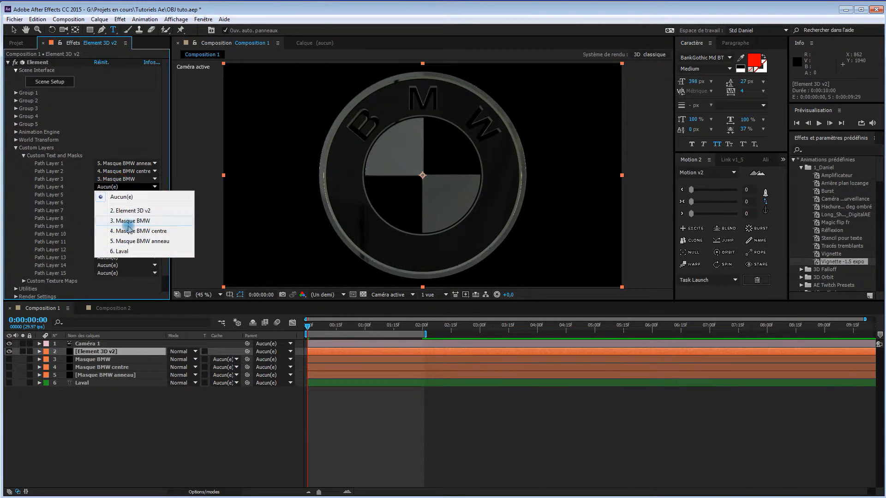
{"action": "left_click", "coordinate": [119, 254]}
Step: Add an extruded model using Custom Path 4 in the scene setup and move it down beneath the BMW logo
{"action": "left_click", "coordinate": [54, 85]}
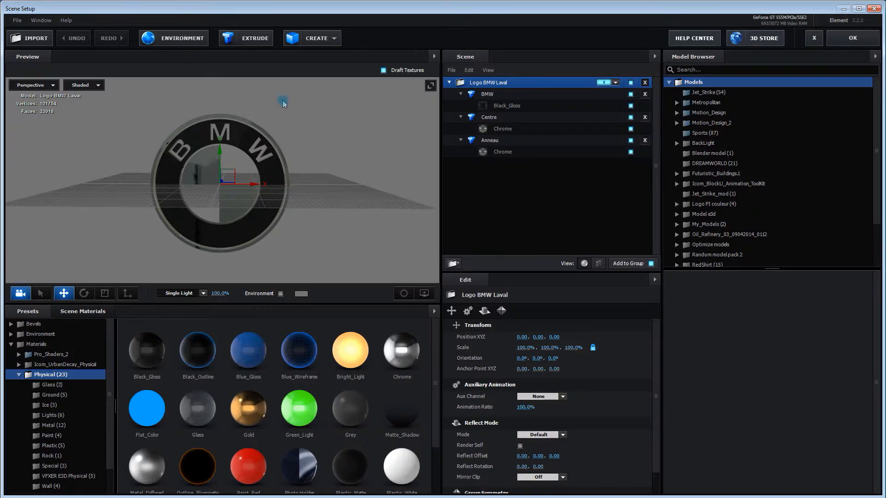
{"action": "left_click", "coordinate": [244, 40]}
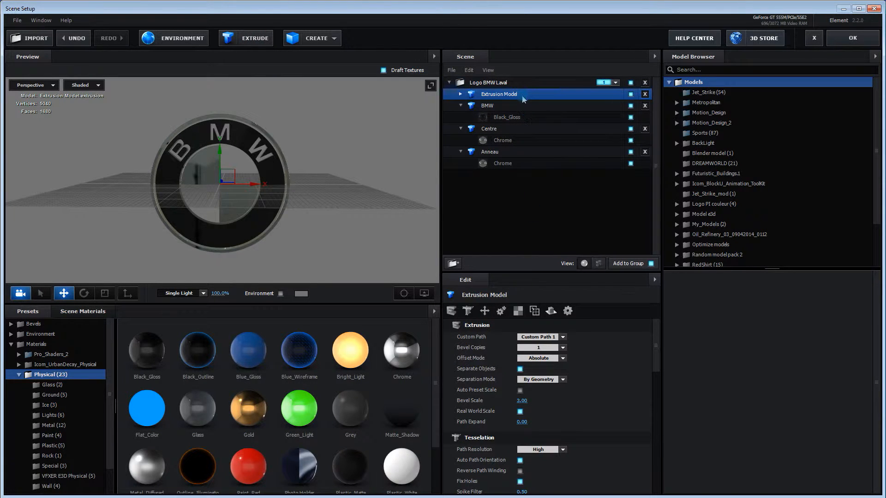
{"action": "left_click", "coordinate": [542, 337]}
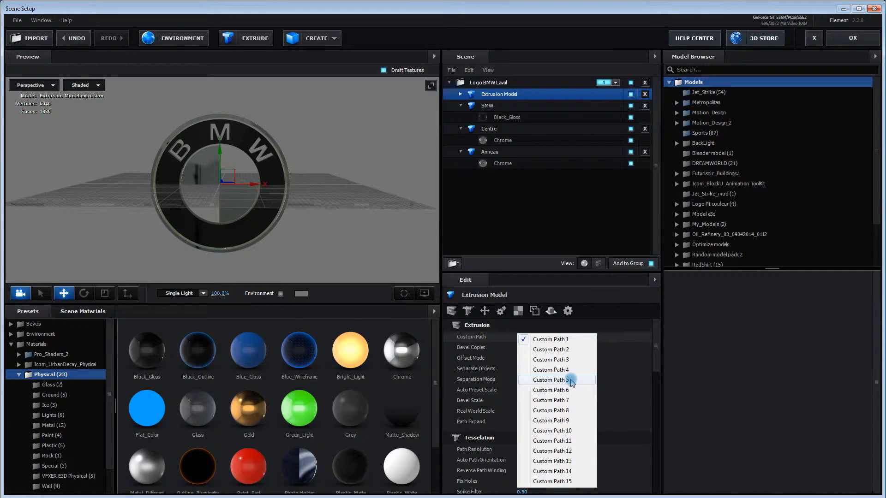
{"action": "left_click", "coordinate": [574, 371]}
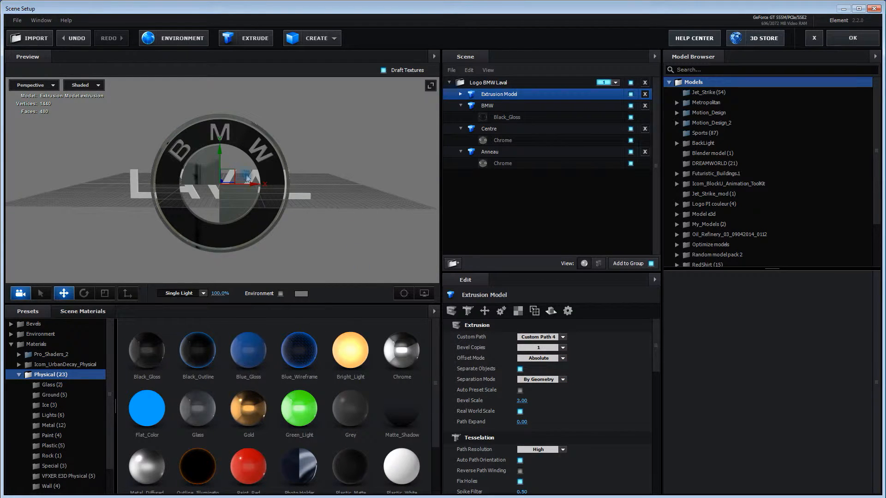
{"action": "left_click_drag", "start_coordinate": [221, 153], "coordinate": [222, 240]}
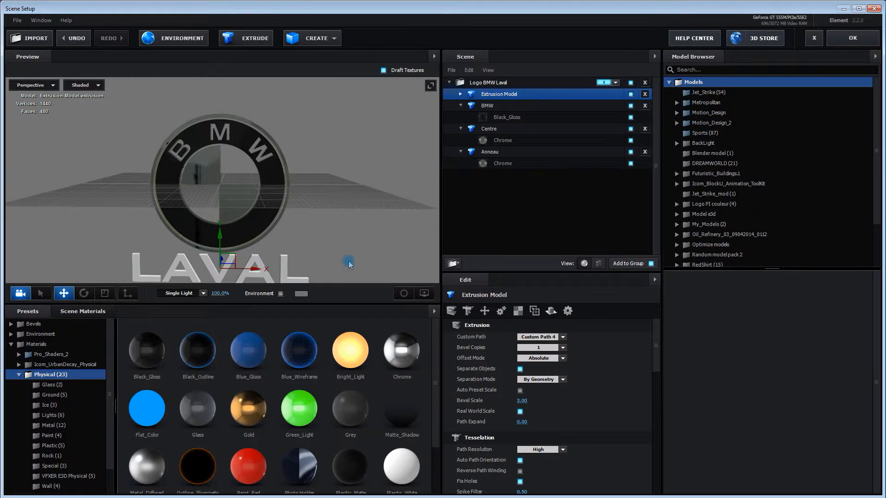
{"action": "scroll", "coordinate": [339, 252], "scroll_direction": "down", "scroll_amount": 5}
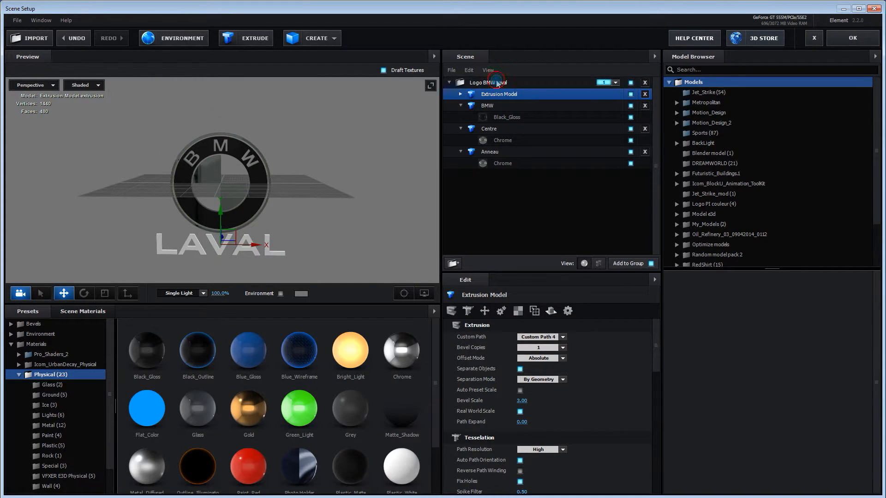
Step: Raise the Logo BMW Laval group to a Y position of 1.67 and apply the Black_Outline material to the LAVAL lettering
{"action": "left_click", "coordinate": [497, 84]}
{"action": "left_click_drag", "start_coordinate": [222, 156], "coordinate": [233, 113]}
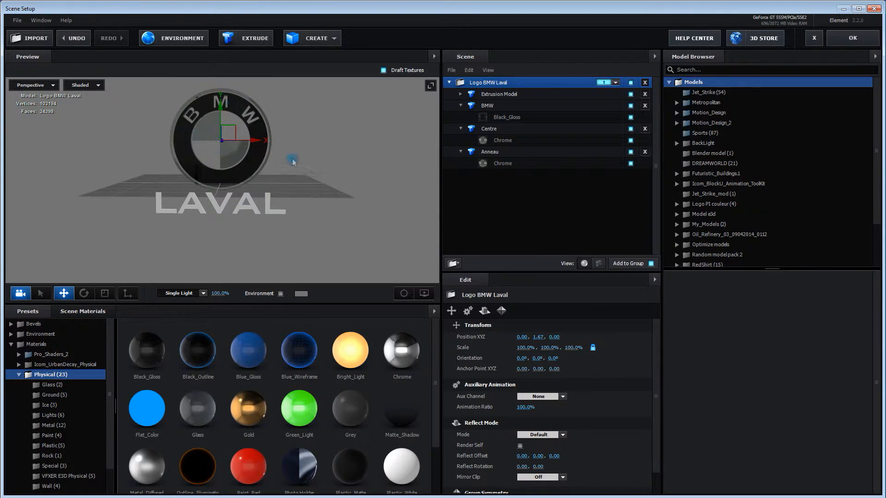
{"action": "scroll", "coordinate": [340, 180], "scroll_direction": "up", "scroll_amount": 3}
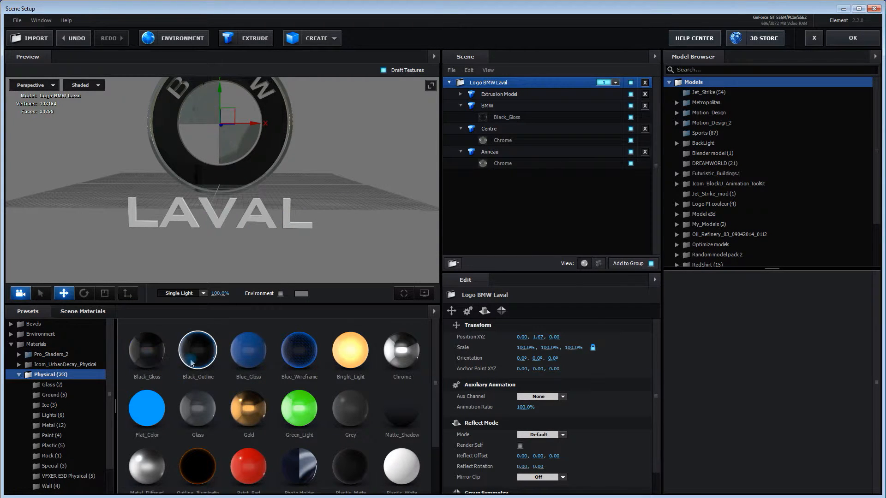
{"action": "left_click_drag", "start_coordinate": [196, 359], "coordinate": [270, 222]}
{"action": "mouse_move", "coordinate": [373, 256]}
{"action": "left_mouse_down"}
{"action": "mouse_move", "coordinate": [302, 256]}
{"action": "mouse_move", "coordinate": [391, 251]}
{"action": "mouse_move", "coordinate": [386, 244]}
{"action": "mouse_move", "coordinate": [368, 254]}
{"action": "mouse_move", "coordinate": [358, 247]}
{"action": "left_mouse_up"}
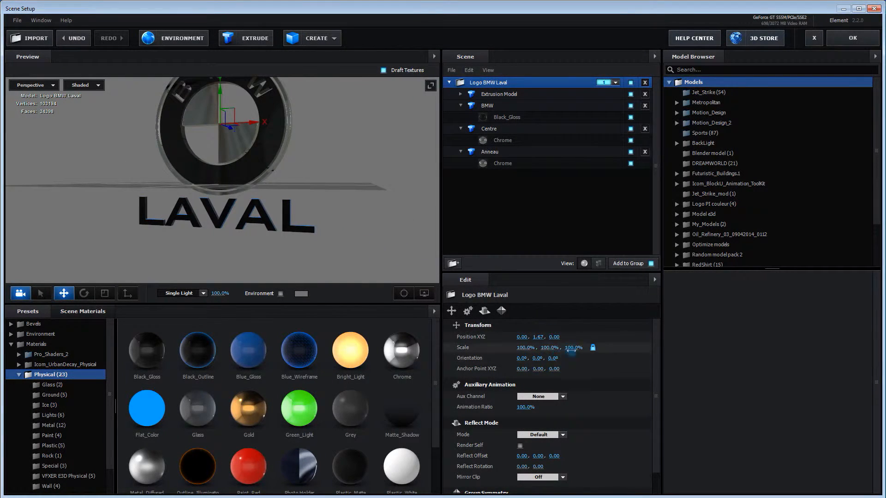
Step: Scale the LAVAL extrusion model uniformly to 71.5% and raise it to a Y position of -2.44 beneath the logo
{"action": "left_click", "coordinate": [503, 95]}
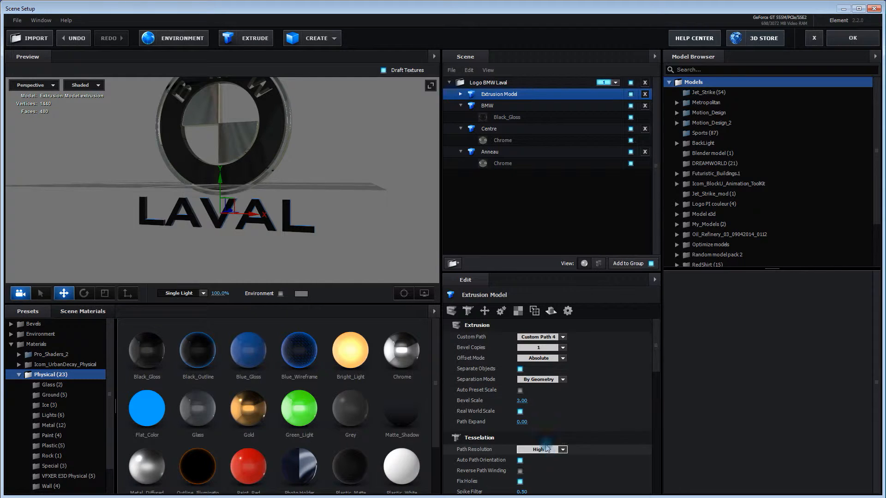
{"action": "left_click", "coordinate": [484, 312]}
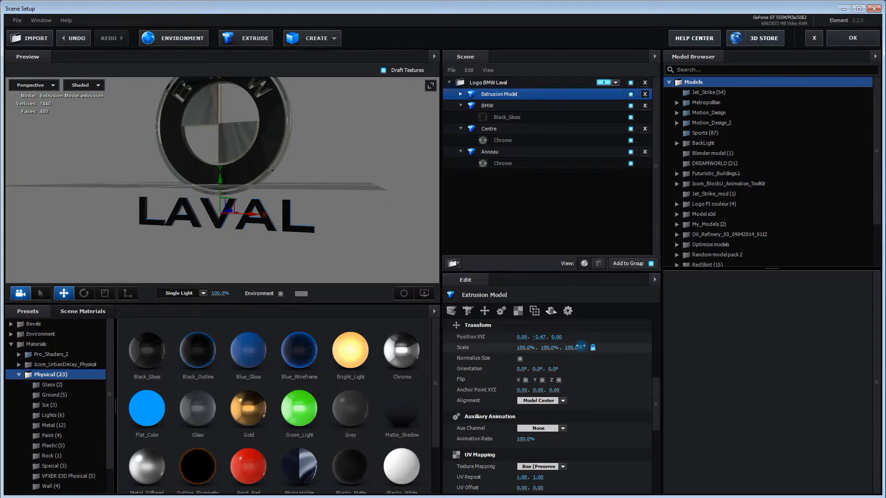
{"action": "left_click_drag", "start_coordinate": [577, 348], "coordinate": [368, 245]}
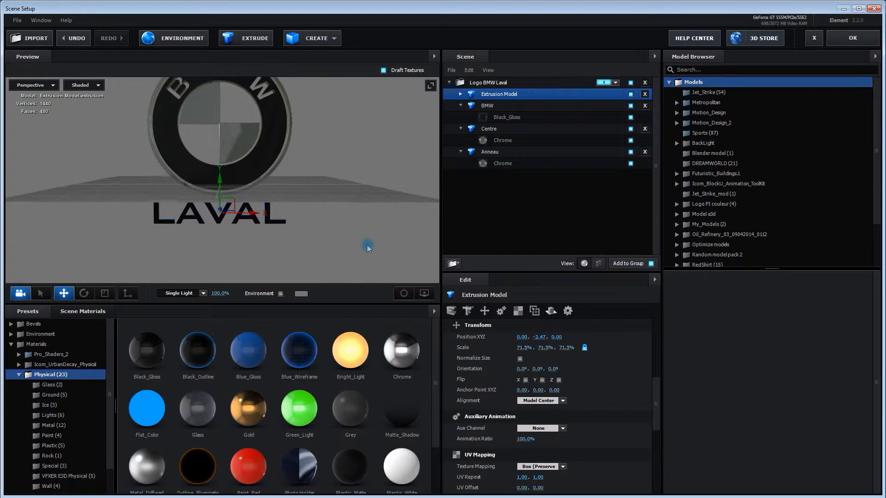
{"action": "left_click_drag", "start_coordinate": [219, 182], "coordinate": [221, 181]}
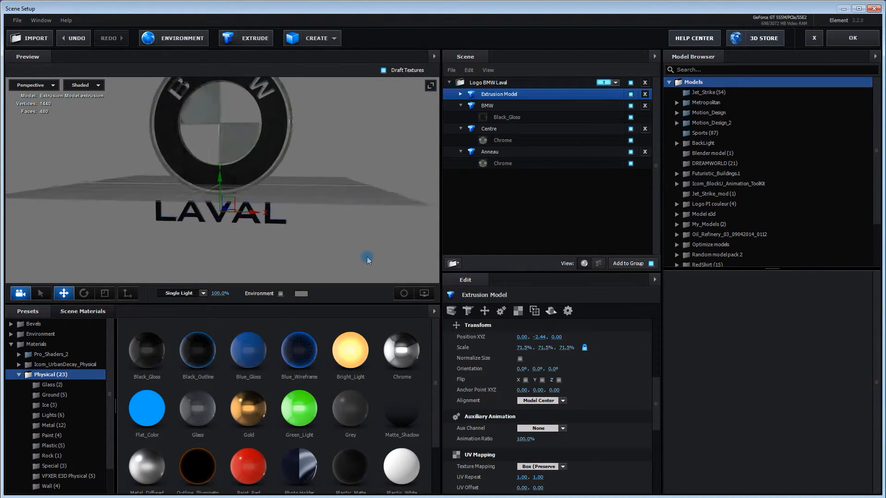
{"action": "left_click_drag", "start_coordinate": [359, 258], "coordinate": [347, 218]}
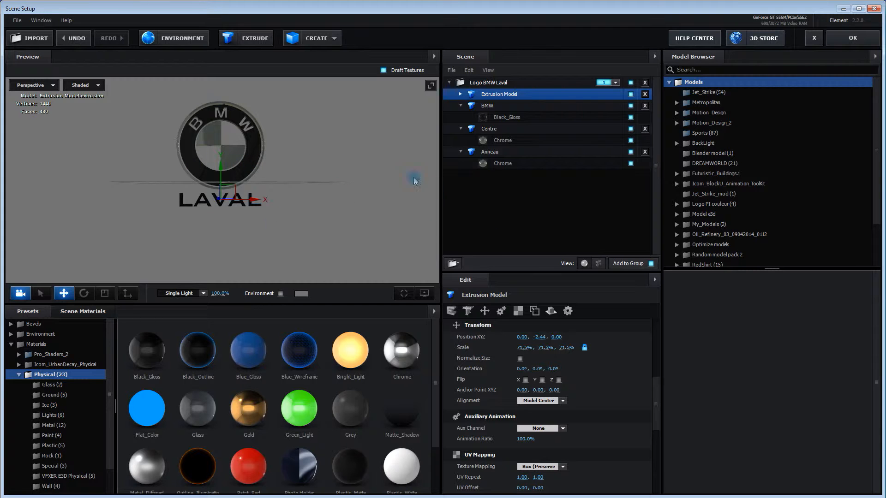
Step: Assign auxiliary animation Channel 1 to the BMW model and accept the scene setup
{"action": "right_click", "coordinate": [506, 107]}
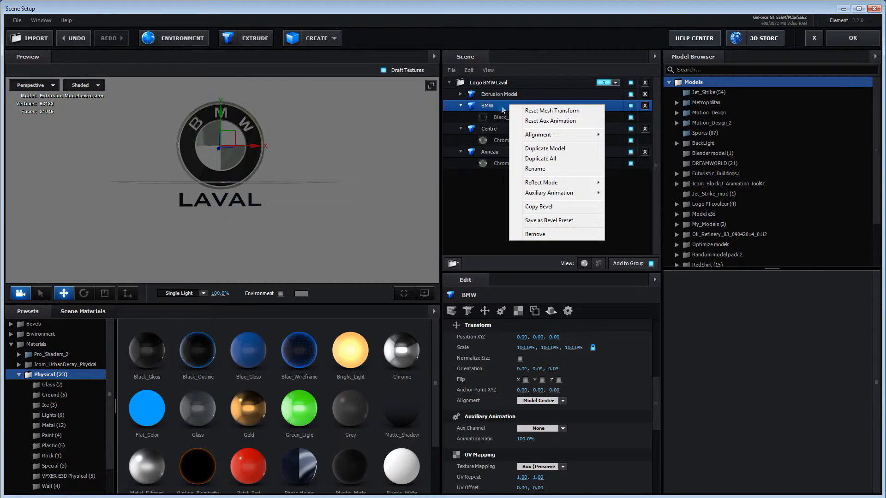
{"action": "mouse_move", "coordinate": [558, 193]}
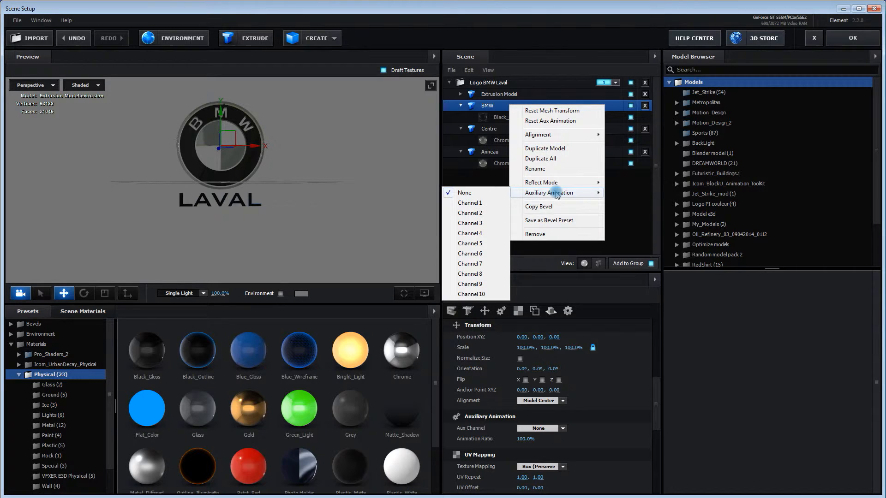
{"action": "left_click", "coordinate": [485, 205]}
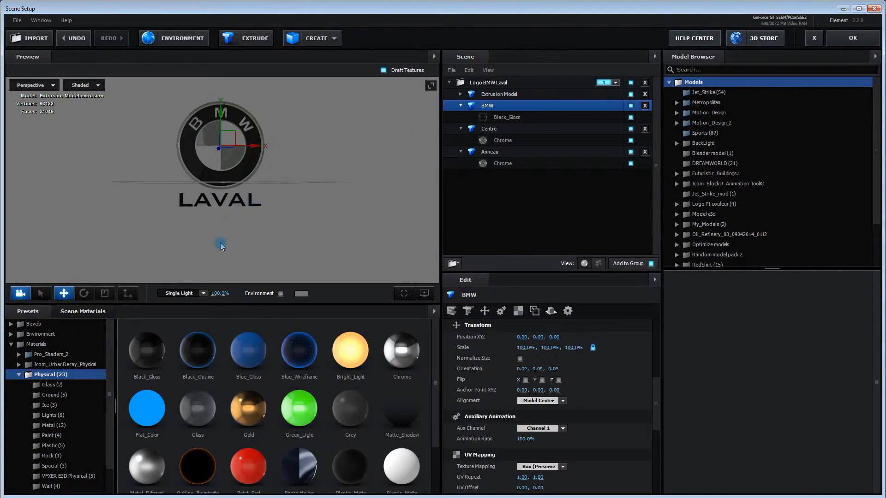
{"action": "left_click", "coordinate": [847, 41]}
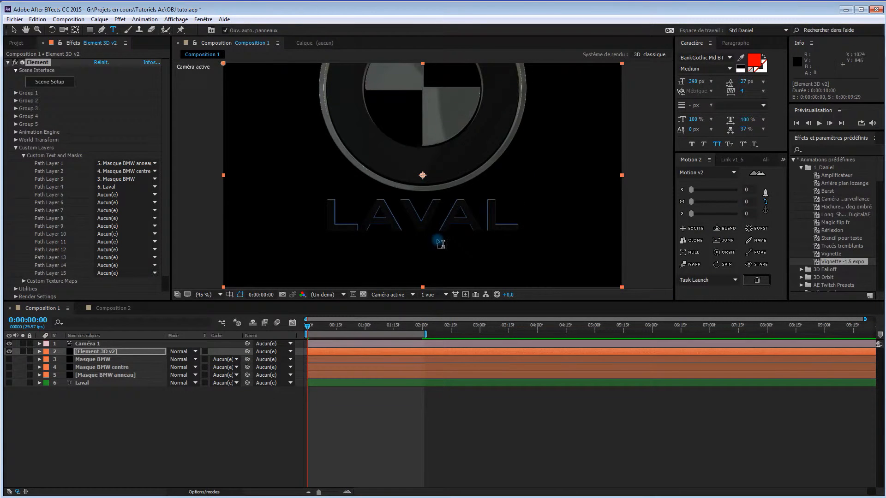
Step: Pull the composition camera back to frame the whole logo with its LAVAL lettering, and orbit it to an angled view
{"action": "scroll", "coordinate": [449, 245], "scroll_direction": "down", "scroll_amount": 4}
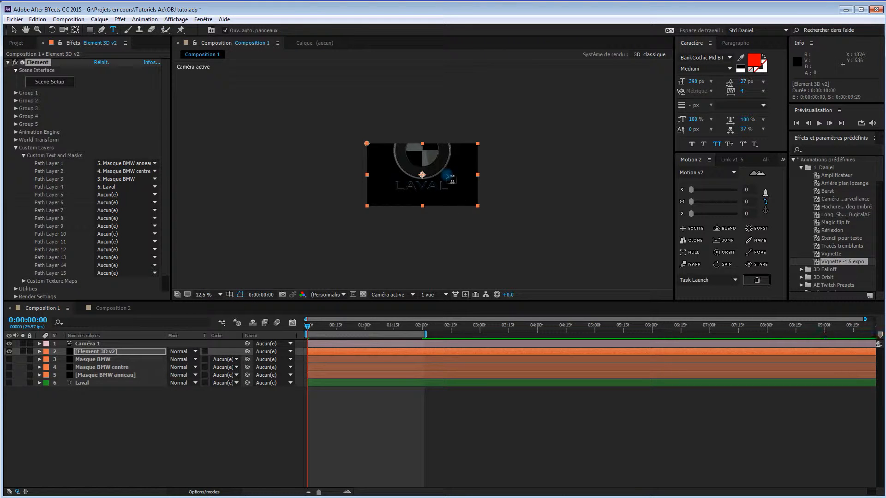
{"action": "key", "text": "c"}
{"action": "left_click_drag", "start_coordinate": [446, 180], "coordinate": [453, 202]}
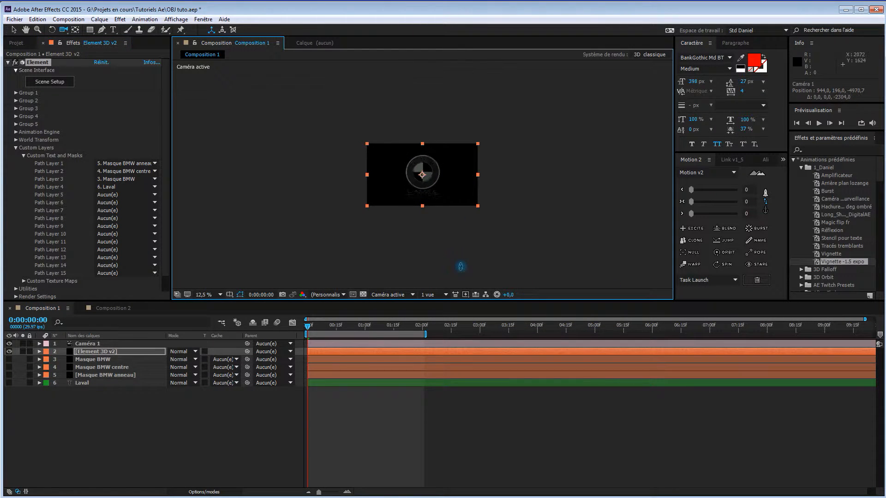
{"action": "left_click_drag", "start_coordinate": [460, 266], "coordinate": [461, 271]}
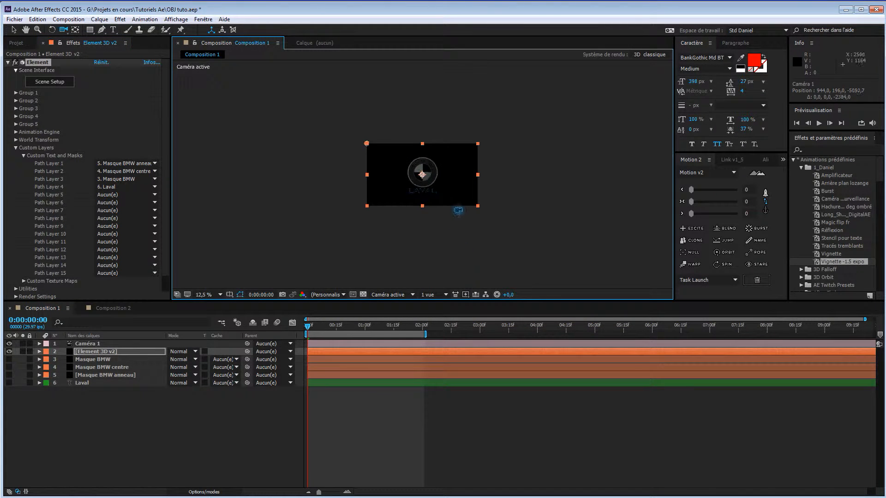
{"action": "scroll", "coordinate": [457, 210], "scroll_direction": "up", "scroll_amount": 2}
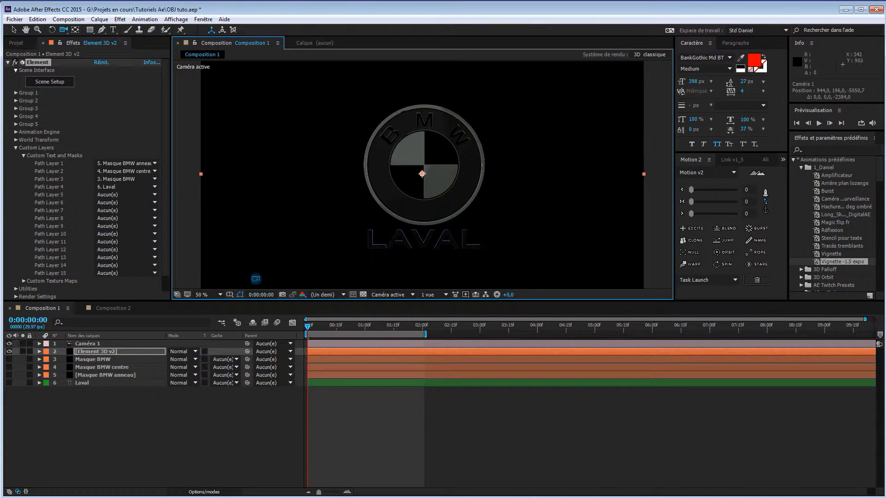
{"action": "left_click", "coordinate": [220, 294]}
{"action": "left_click", "coordinate": [217, 301]}
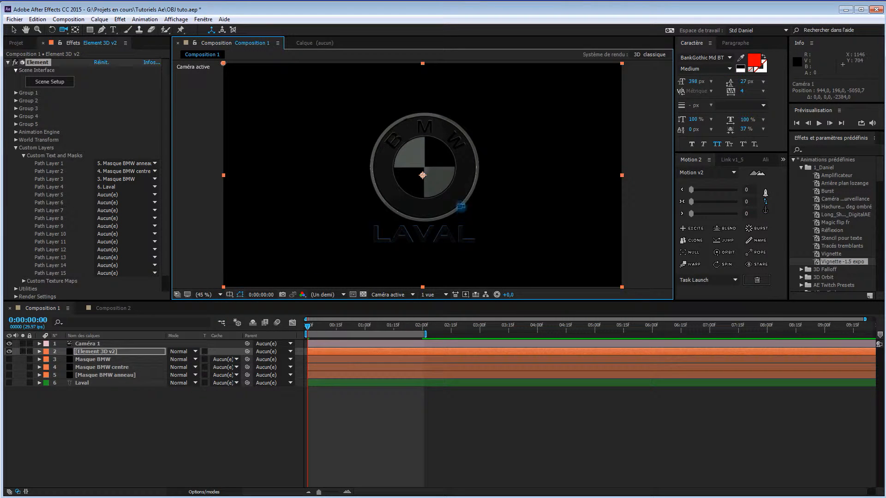
{"action": "left_click_drag", "start_coordinate": [440, 184], "coordinate": [424, 190]}
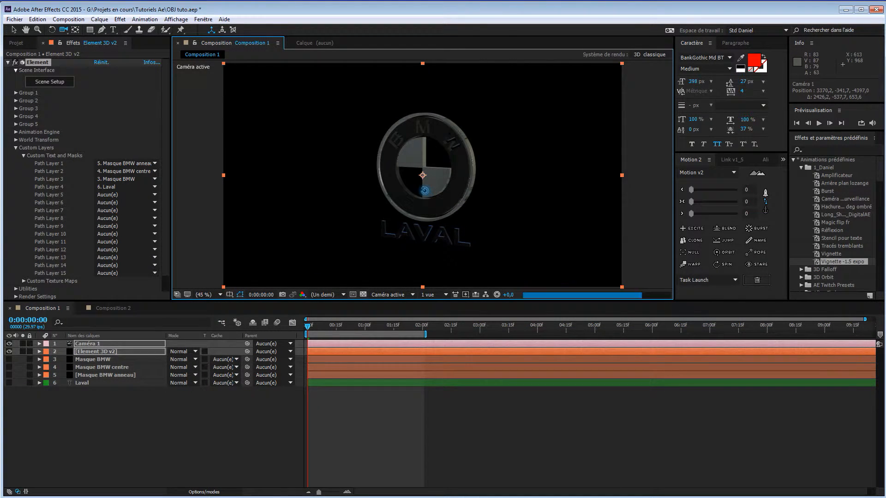
Step: Create a gray 1920 × 1080 px solid and move it beneath all other layers as the background
{"action": "right_click", "coordinate": [207, 406]}
{"action": "mouse_move", "coordinate": [243, 414]}
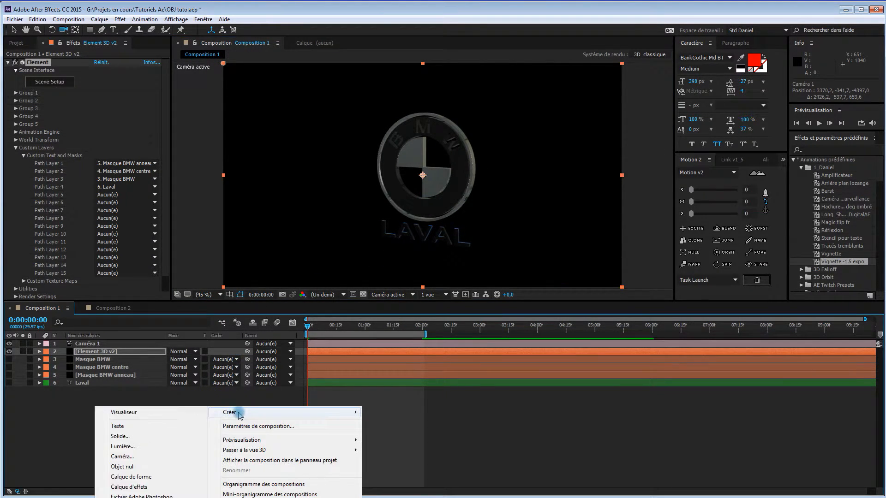
{"action": "left_click", "coordinate": [139, 436]}
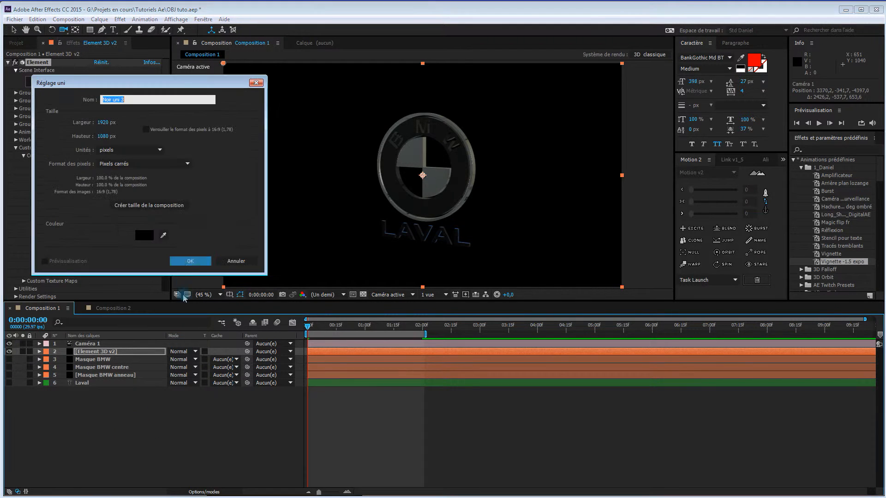
{"action": "left_click", "coordinate": [144, 235]}
{"action": "left_click_drag", "start_coordinate": [71, 383], "coordinate": [64, 401]}
{"action": "left_click", "coordinate": [255, 356]}
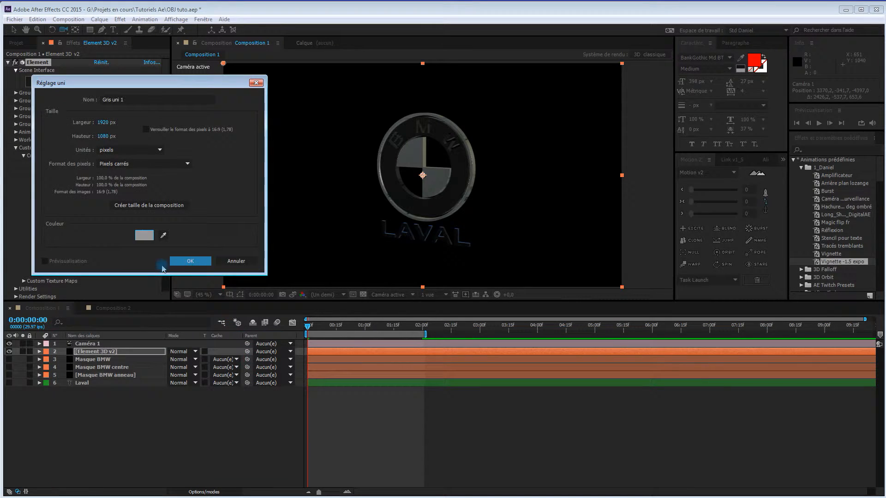
{"action": "left_click", "coordinate": [190, 261]}
{"action": "left_click_drag", "start_coordinate": [113, 359], "coordinate": [118, 413]}
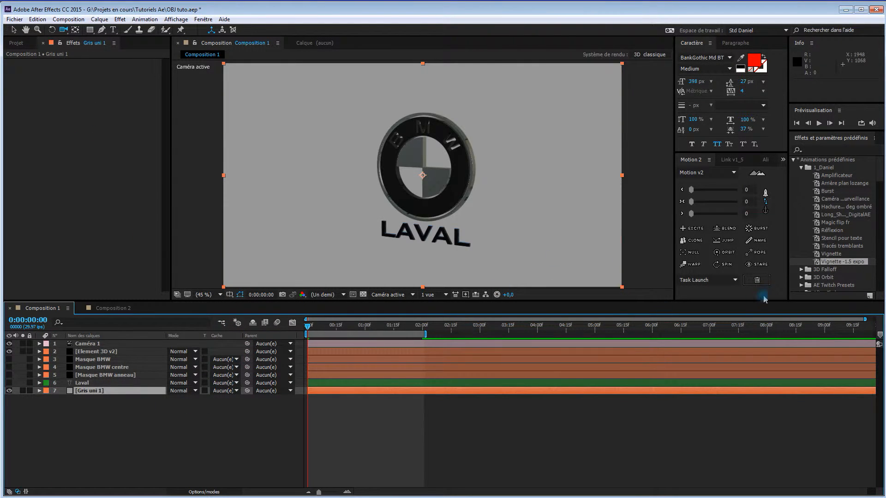
Step: Apply the Vignette -1.5 expo preset to the gray solid and orbit the camera back to a frontal view of the logo
{"action": "left_click_drag", "start_coordinate": [825, 262], "coordinate": [94, 393]}
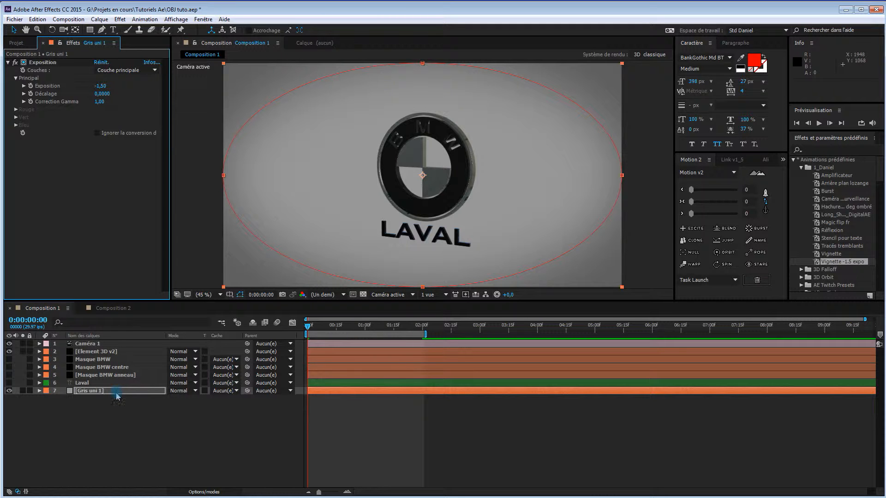
{"action": "left_click", "coordinate": [178, 410]}
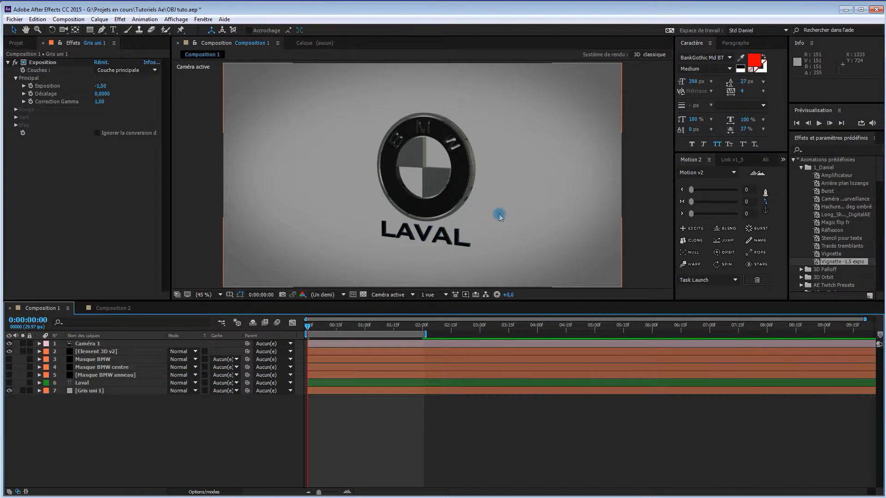
{"action": "key", "text": "c"}
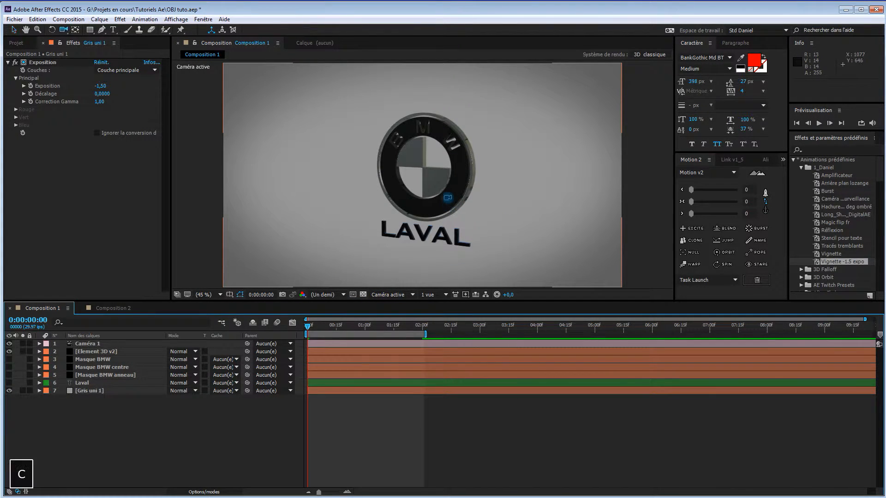
{"action": "left_click_drag", "start_coordinate": [452, 191], "coordinate": [470, 198]}
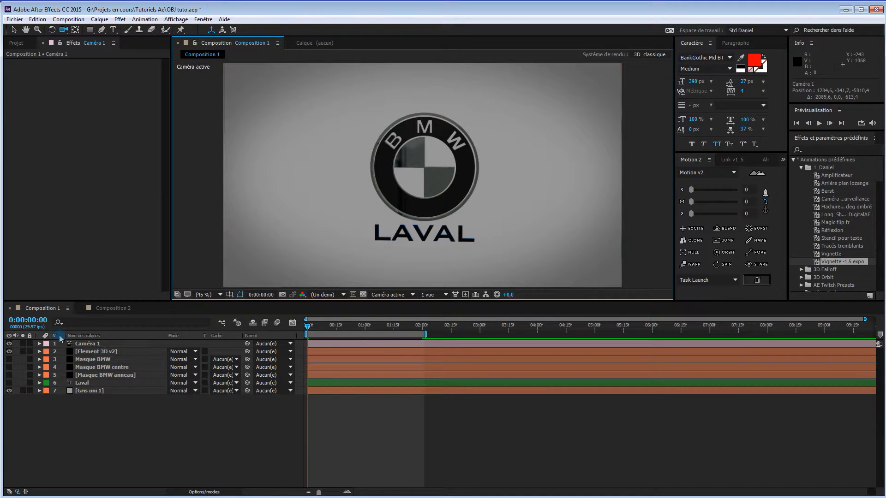
Step: Save the Logo BMW Laval group from the Element scene setup as a model preset named Logo BMW Laval in Favorites
{"action": "left_click", "coordinate": [90, 352]}
{"action": "left_click", "coordinate": [51, 83]}
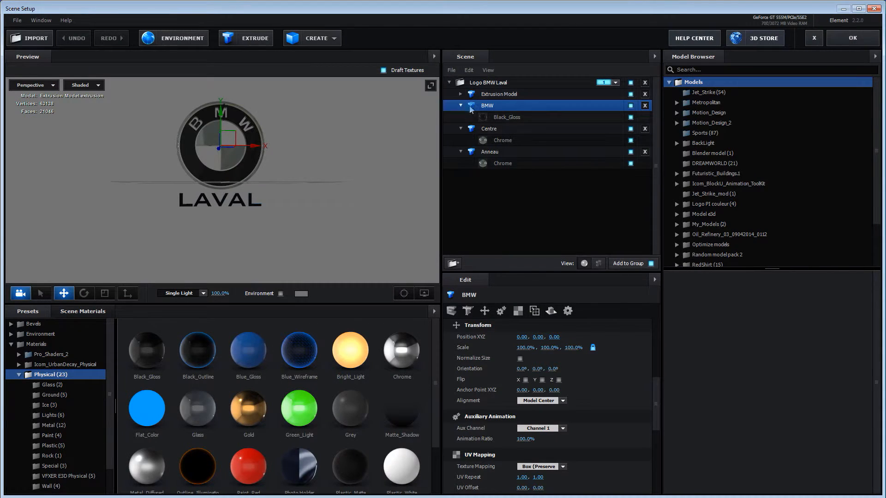
{"action": "left_click", "coordinate": [509, 83]}
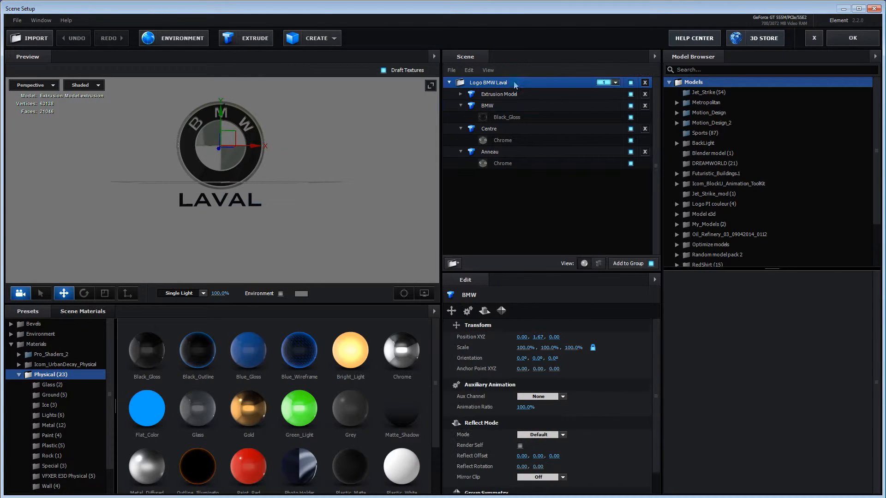
{"action": "right_click", "coordinate": [538, 83]}
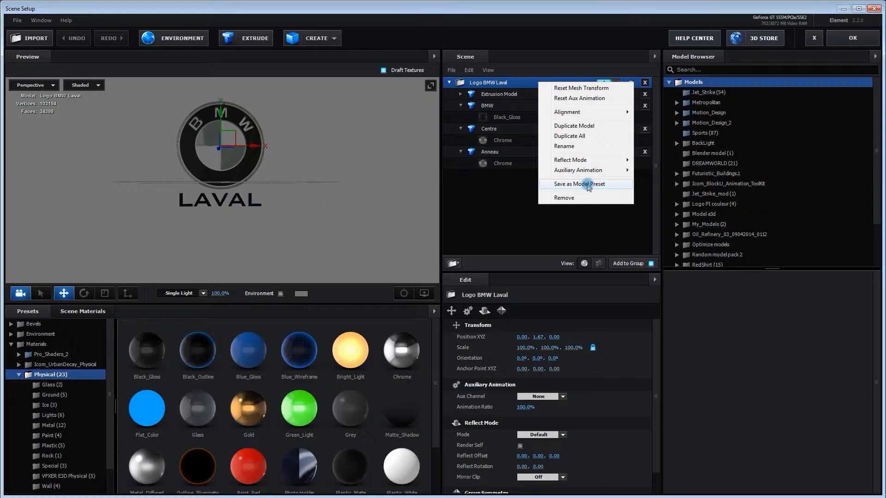
{"action": "left_click", "coordinate": [588, 184]}
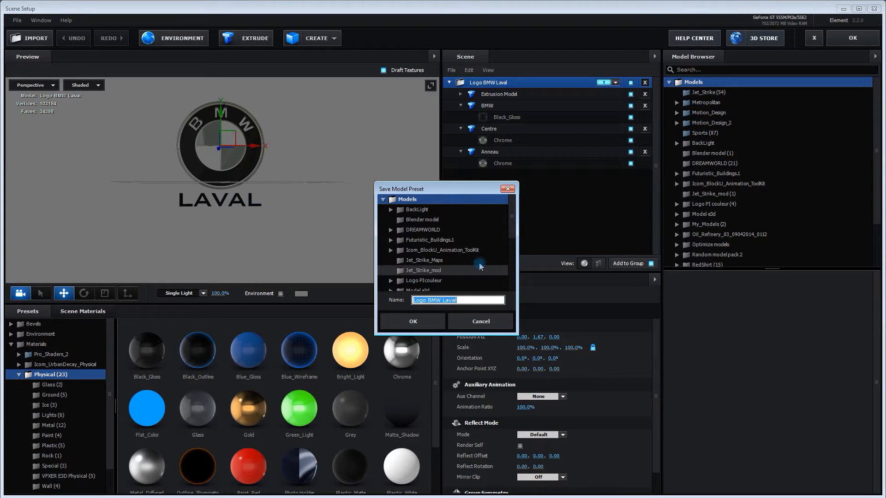
{"action": "left_click_drag", "start_coordinate": [511, 225], "coordinate": [511, 282]}
{"action": "left_click", "coordinate": [396, 287]}
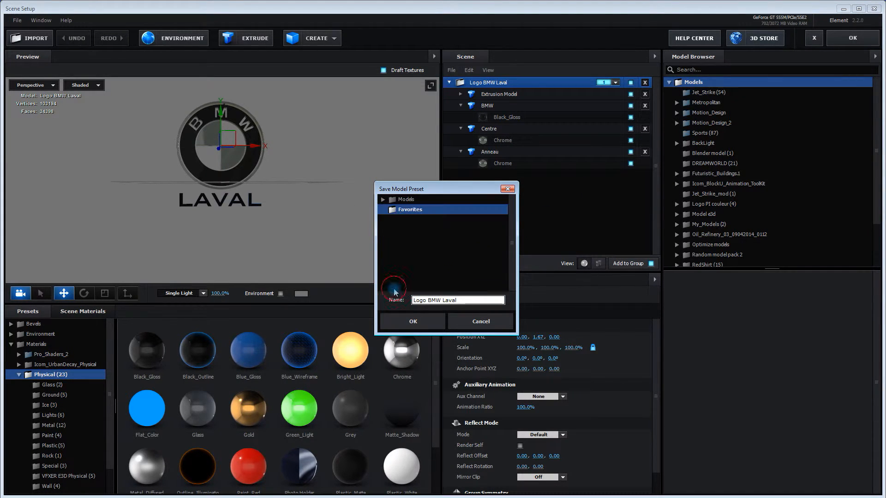
{"action": "left_click", "coordinate": [414, 321]}
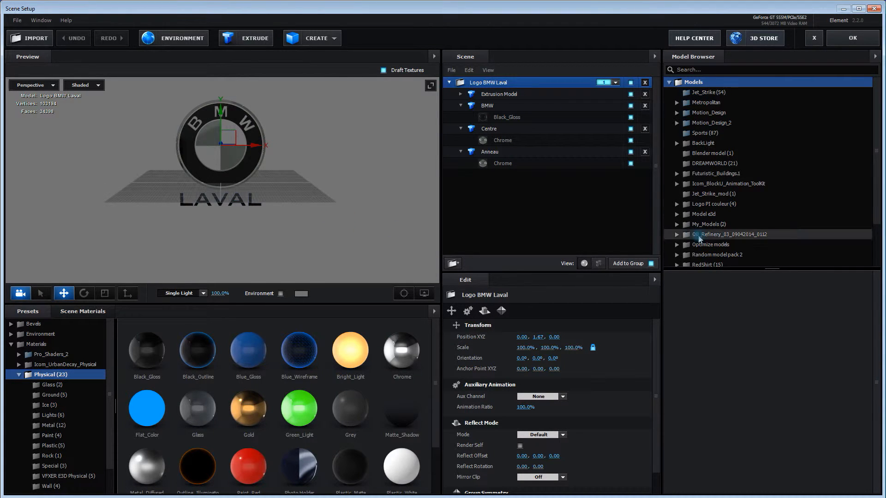
Step: Check the Favorites folder of the model library for the saved logo preset and accept the scene setup
{"action": "left_click_drag", "start_coordinate": [874, 160], "coordinate": [882, 213]}
{"action": "left_click", "coordinate": [687, 262]}
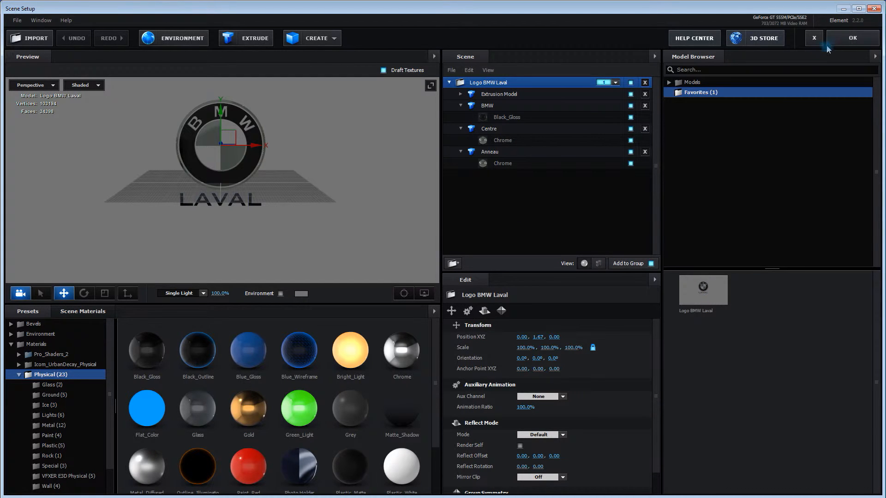
{"action": "left_click", "coordinate": [849, 39]}
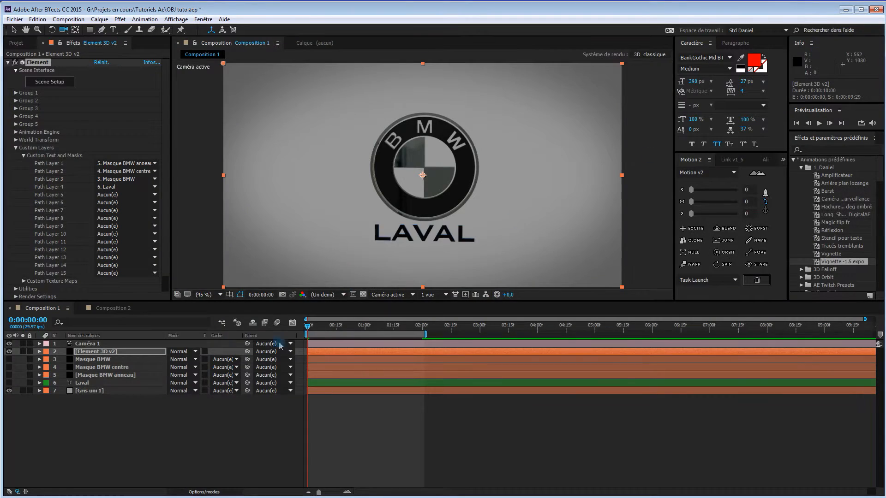
Step: Try to load the Logo BMW Laval preset from Favorites into Composition 2's Element scene, expand its group and accept the scene setup
{"action": "left_click", "coordinate": [109, 308]}
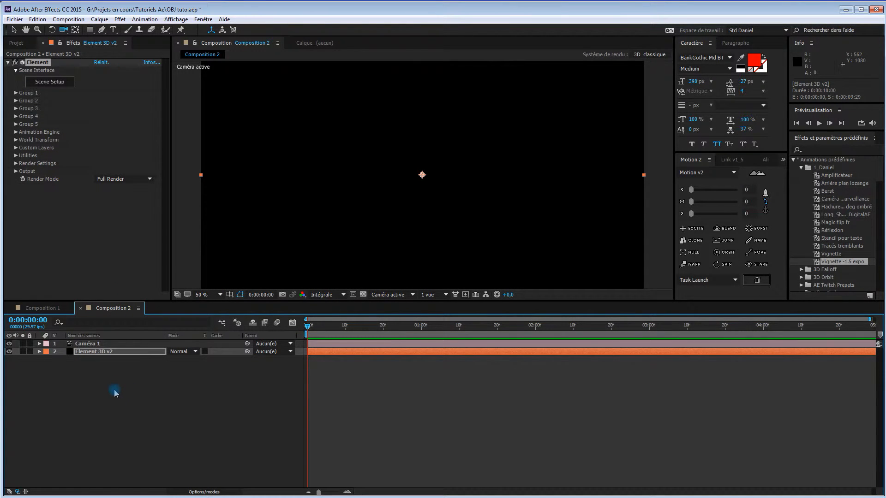
{"action": "left_click", "coordinate": [52, 83]}
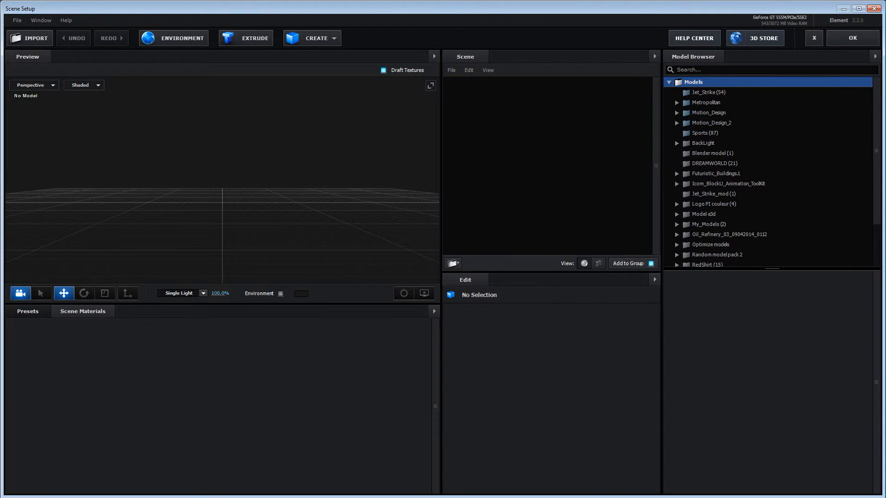
{"action": "scroll", "coordinate": [877, 182], "scroll_direction": "down", "scroll_amount": 10}
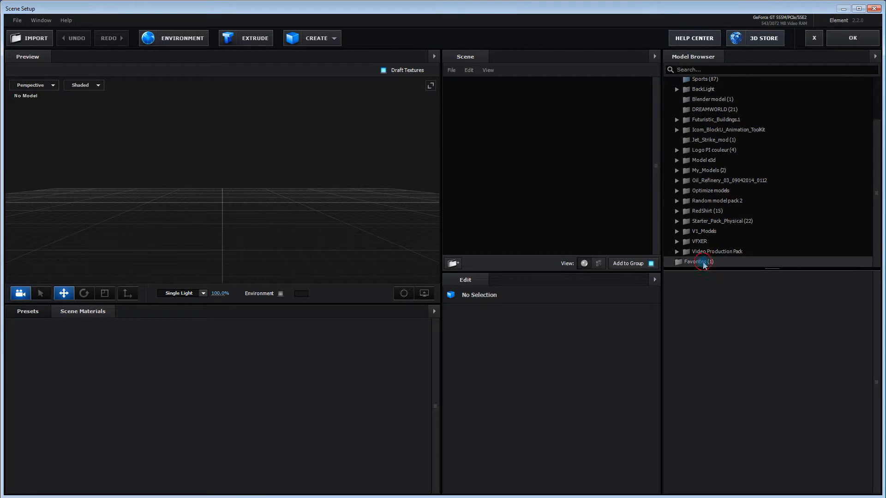
{"action": "left_click", "coordinate": [702, 262]}
{"action": "left_click", "coordinate": [703, 291]}
{"action": "left_click_drag", "start_coordinate": [704, 293], "coordinate": [351, 251]}
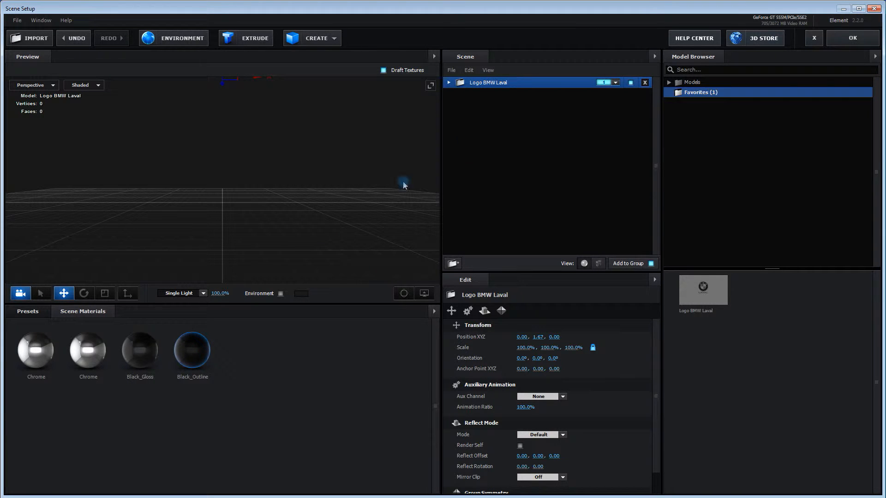
{"action": "left_click", "coordinate": [449, 82]}
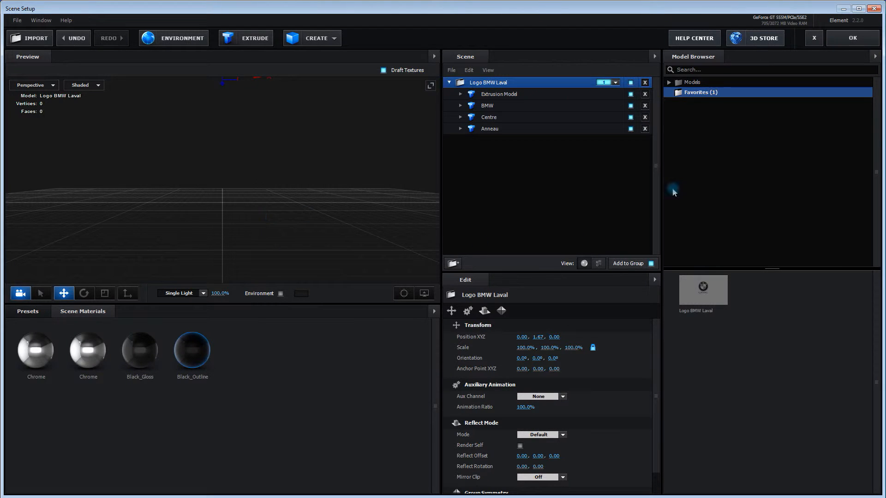
{"action": "left_click", "coordinate": [852, 39]}
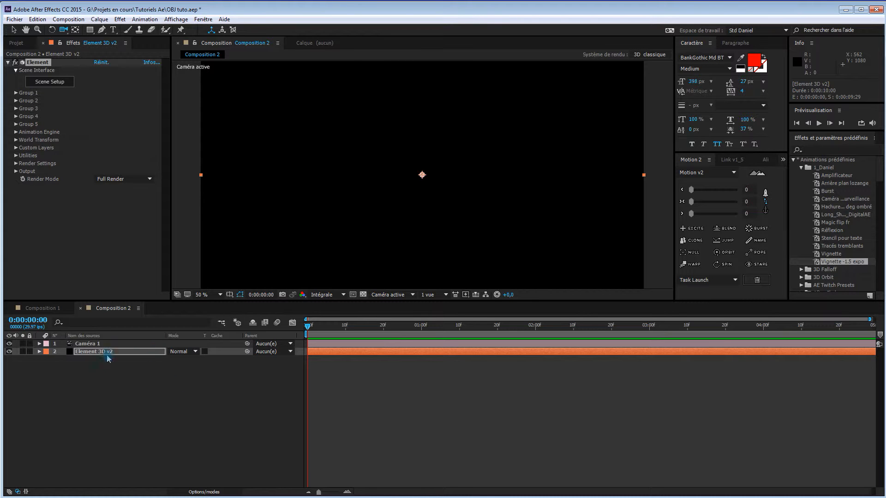
Step: Compare the layers of Composition 1 and Composition 2, and collapse Element's Custom Layers settings in Composition 1
{"action": "left_click", "coordinate": [48, 308]}
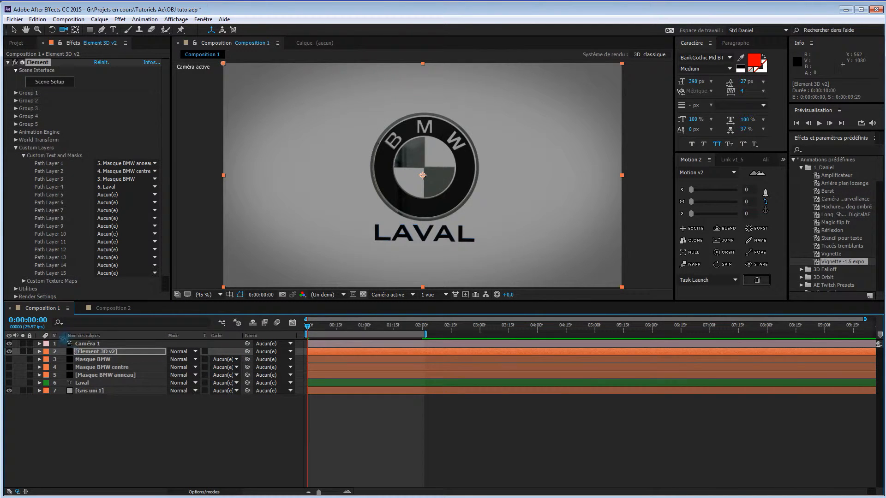
{"action": "left_click", "coordinate": [107, 309]}
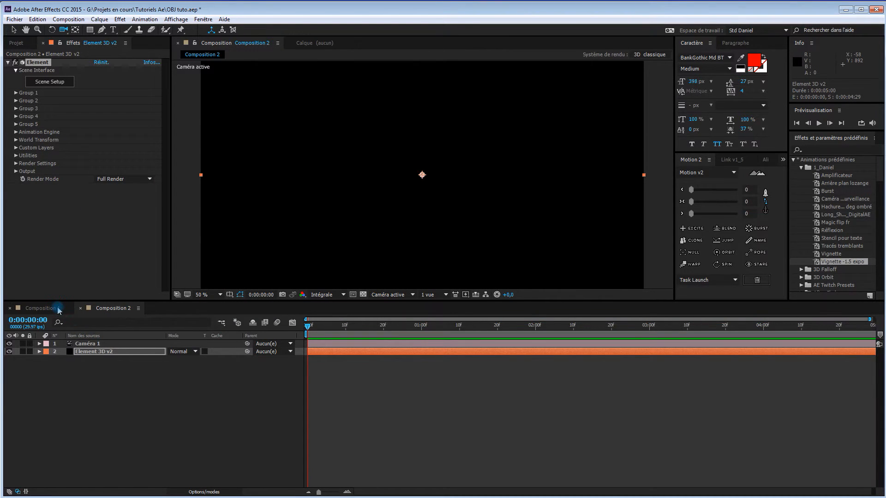
{"action": "left_click", "coordinate": [59, 309]}
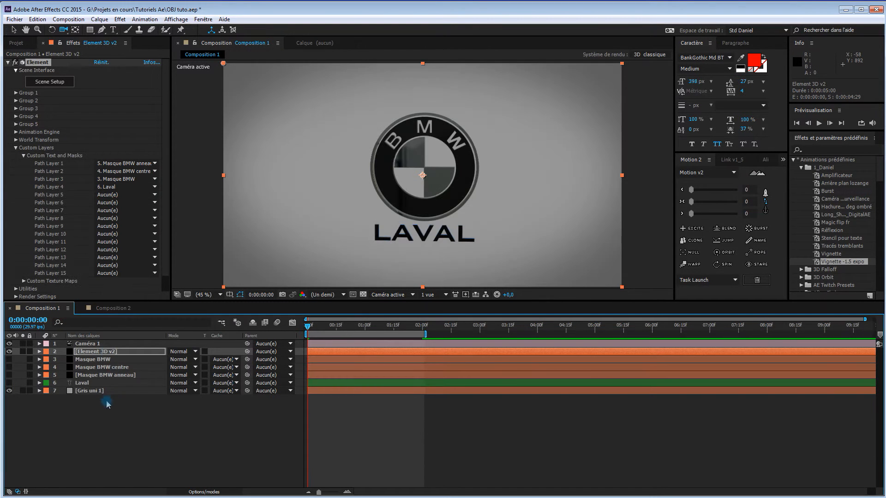
{"action": "left_click", "coordinate": [16, 147]}
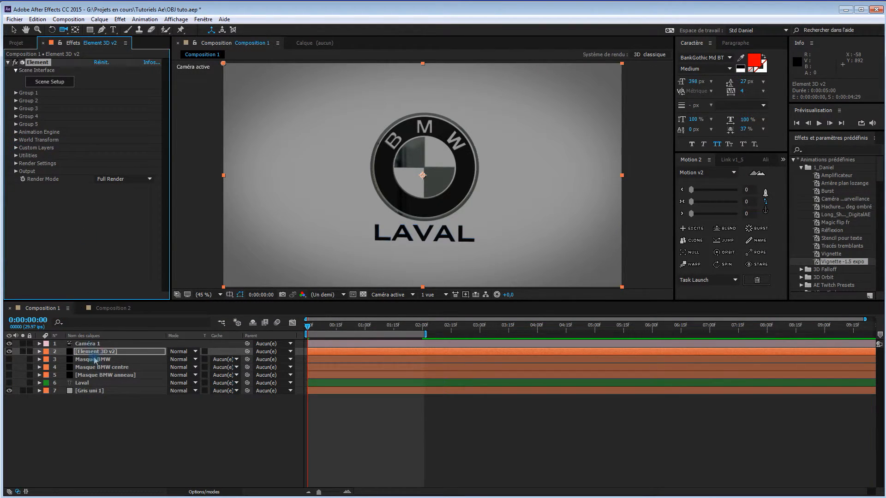
Step: Review the Logo BMW Laval group in Composition 1's Element scene, collapse its BMW, Centre and Anneau models, and accept the scene
{"action": "left_click", "coordinate": [48, 83]}
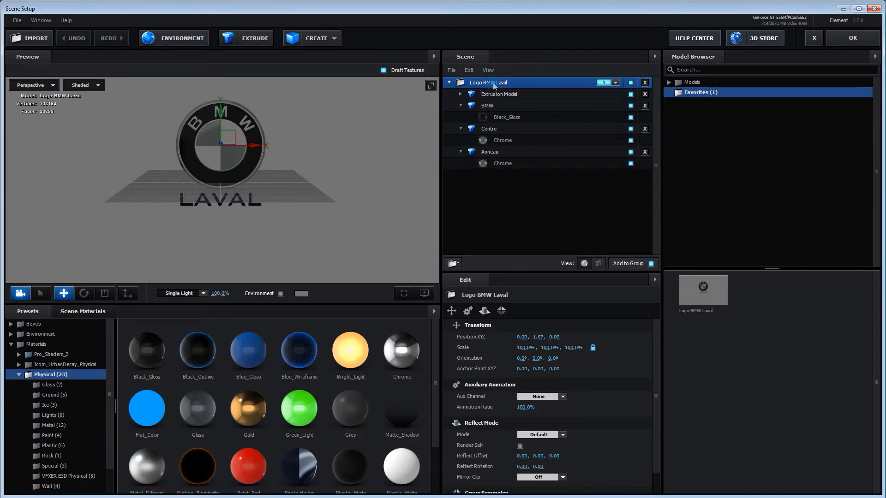
{"action": "left_click", "coordinate": [460, 106]}
{"action": "left_click", "coordinate": [461, 118]}
{"action": "left_click", "coordinate": [461, 129]}
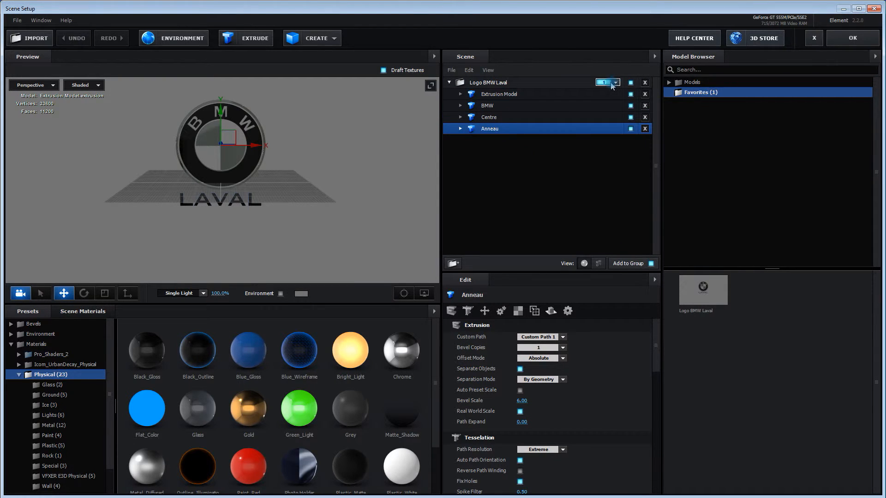
{"action": "left_click", "coordinate": [516, 83]}
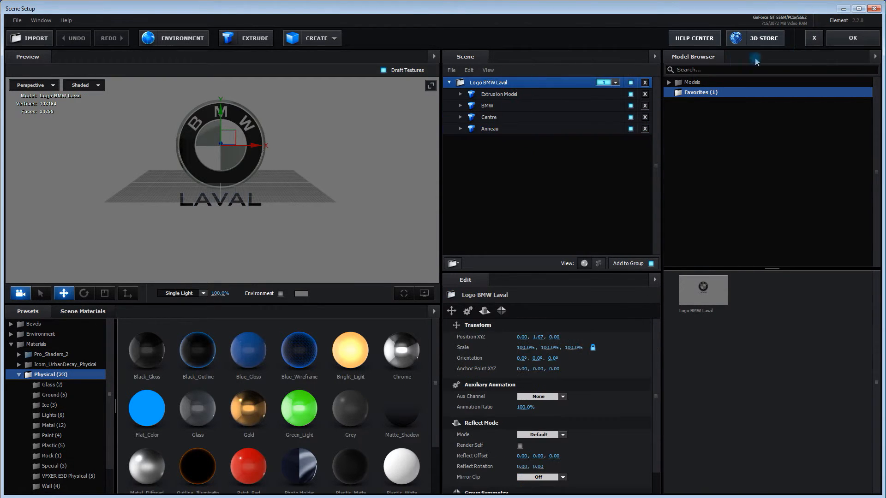
{"action": "left_click", "coordinate": [848, 40]}
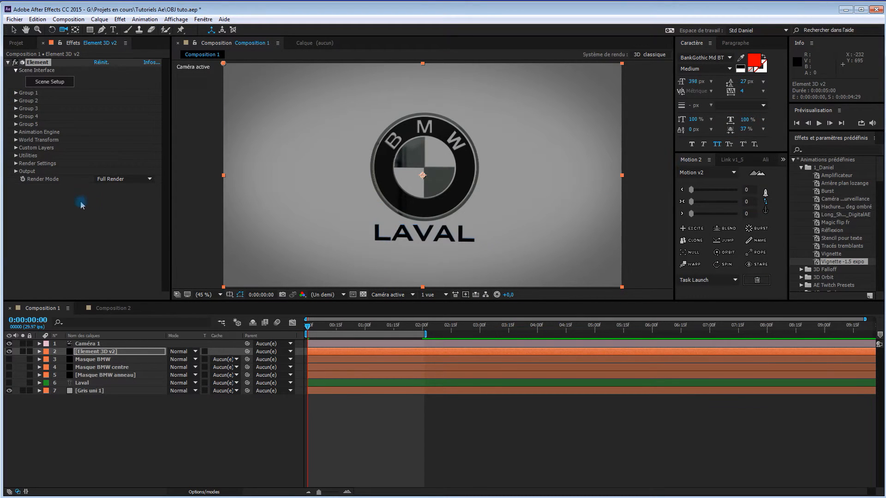
Step: Choose Group 1 as the group to export in Element's Utilities settings
{"action": "left_click", "coordinate": [16, 156]}
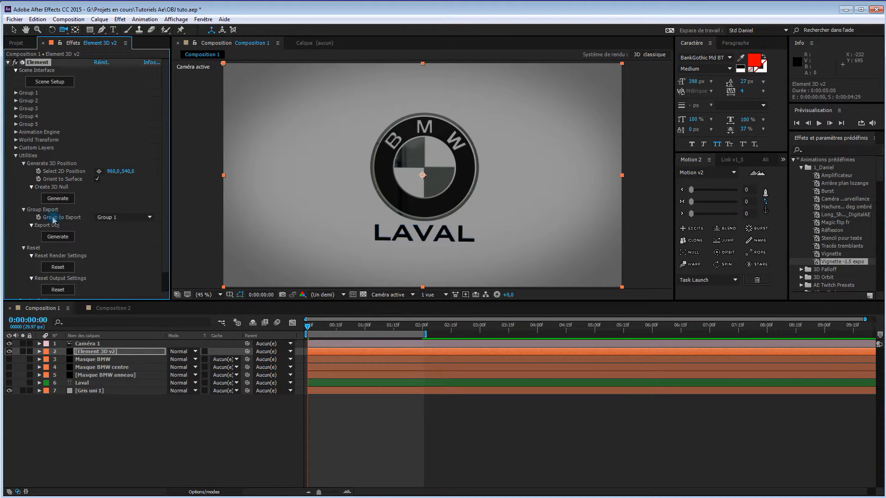
{"action": "left_click", "coordinate": [113, 218]}
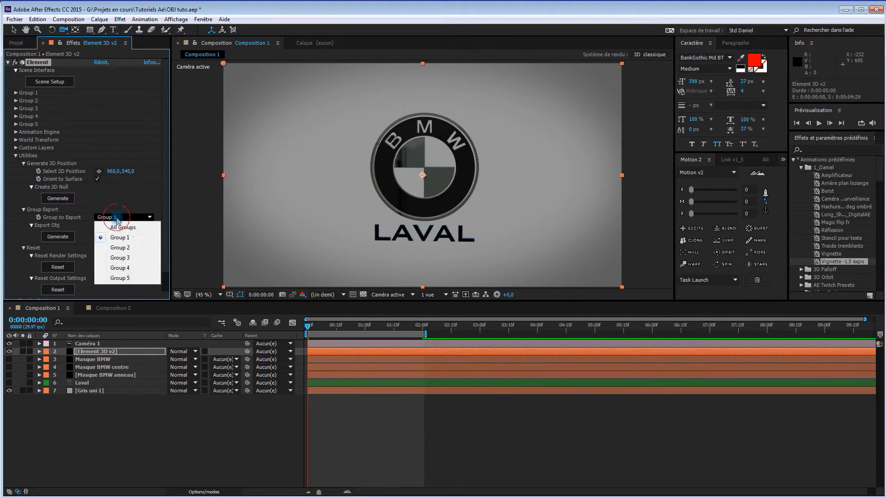
{"action": "left_click", "coordinate": [129, 226]}
{"action": "left_click", "coordinate": [137, 219]}
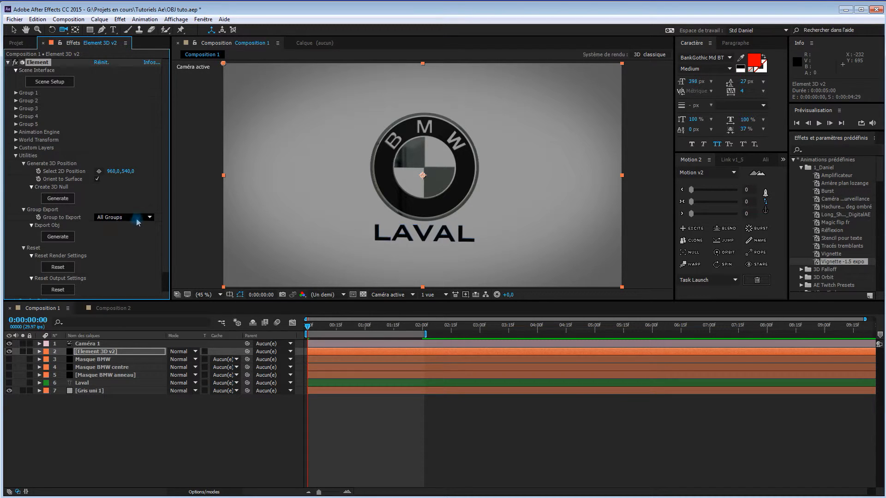
{"action": "left_click", "coordinate": [132, 234]}
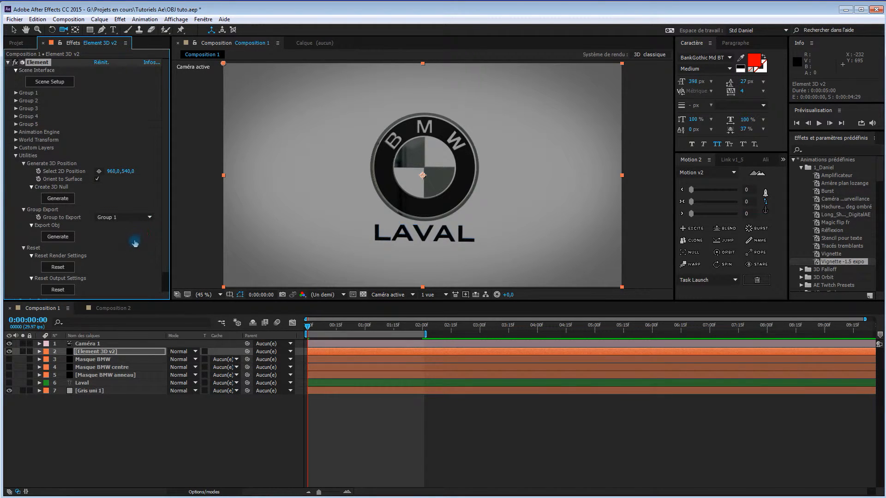
Step: Export the group as an OBJ file named Logo BMW Laval in the VideoCopilot Models folder
{"action": "left_click", "coordinate": [57, 237]}
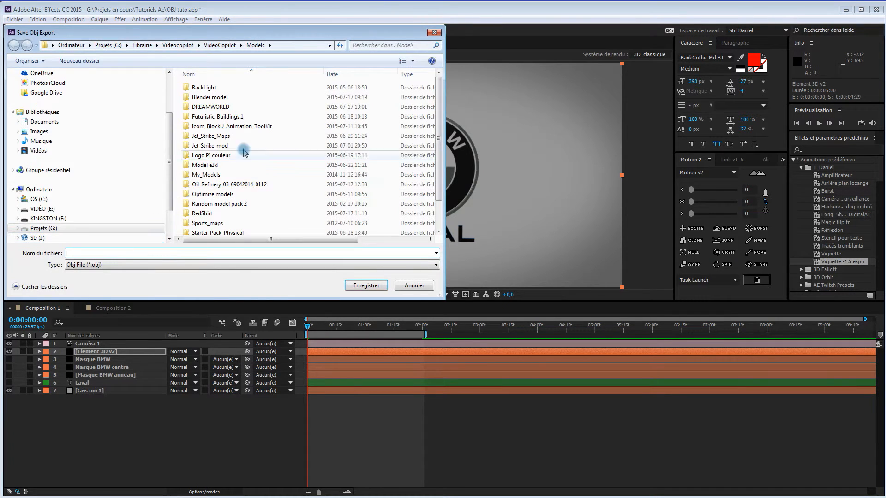
{"action": "left_click", "coordinate": [255, 45]}
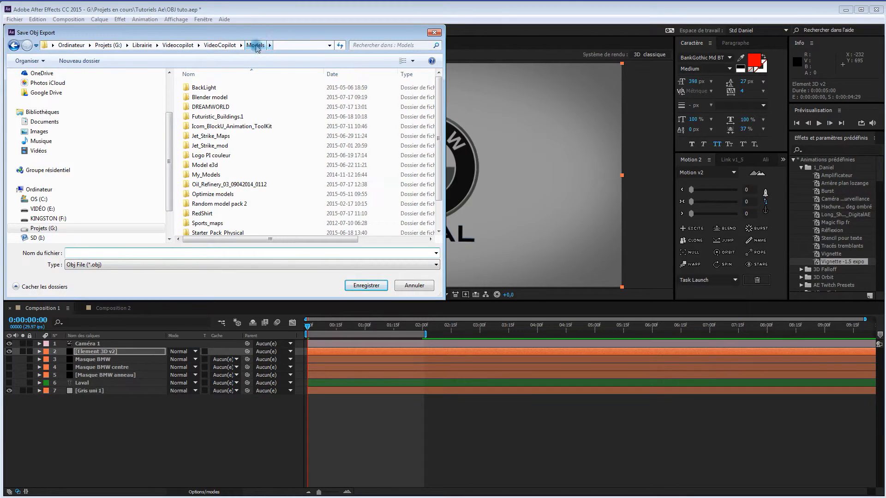
{"action": "left_click", "coordinate": [192, 269]}
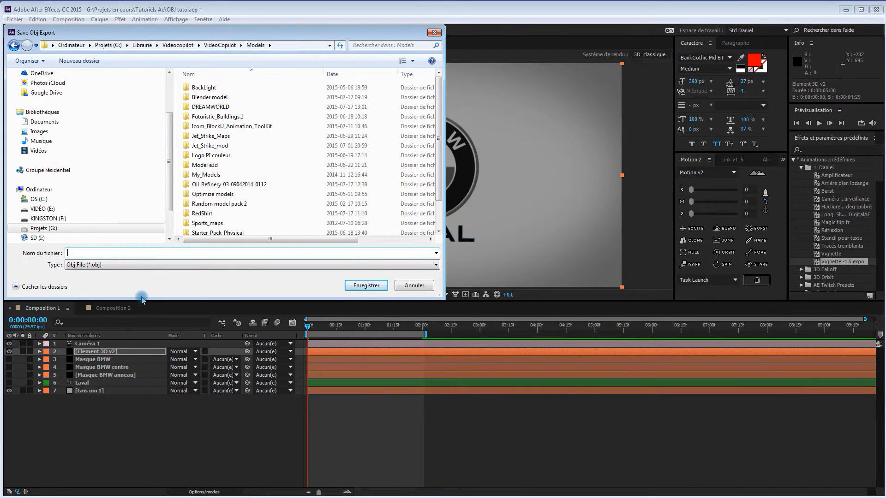
{"action": "type", "text": "Logo "}
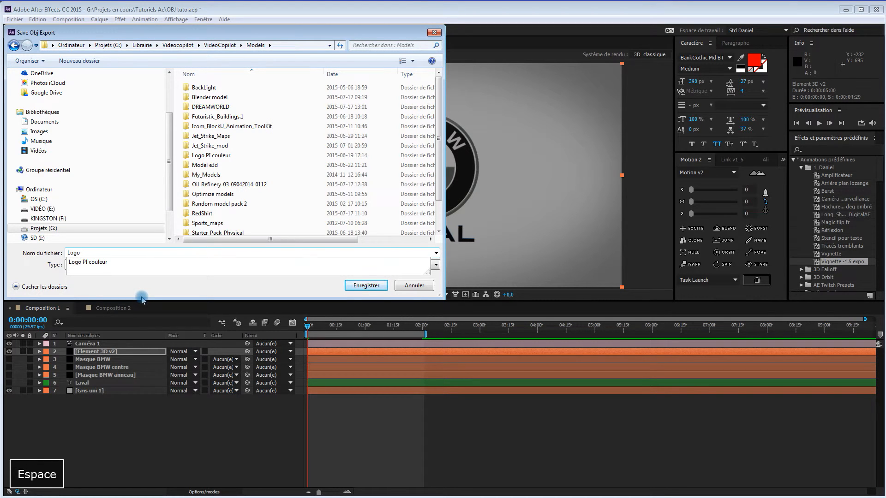
{"action": "type", "text": "BM"}
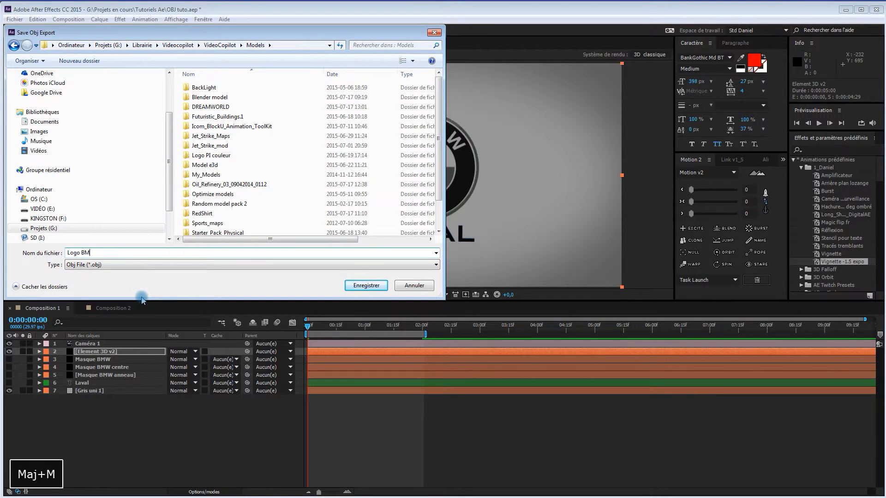
{"action": "type", "text": "W Laval"}
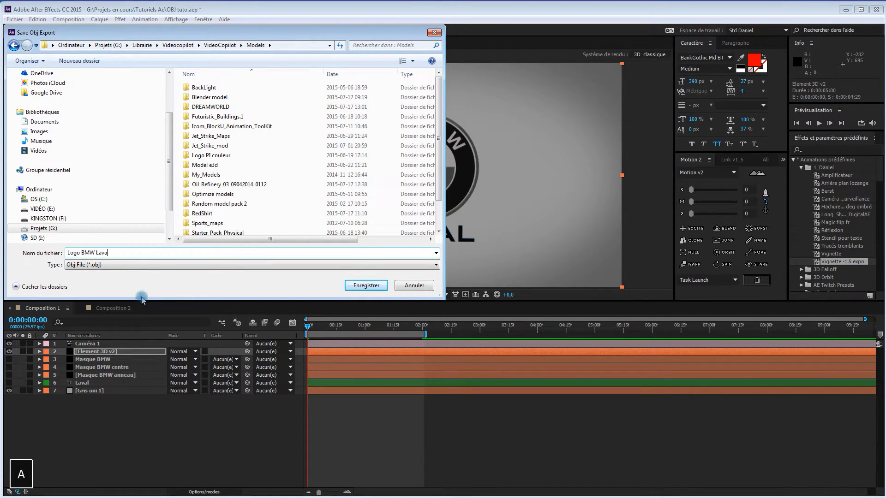
{"action": "left_click", "coordinate": [367, 285]}
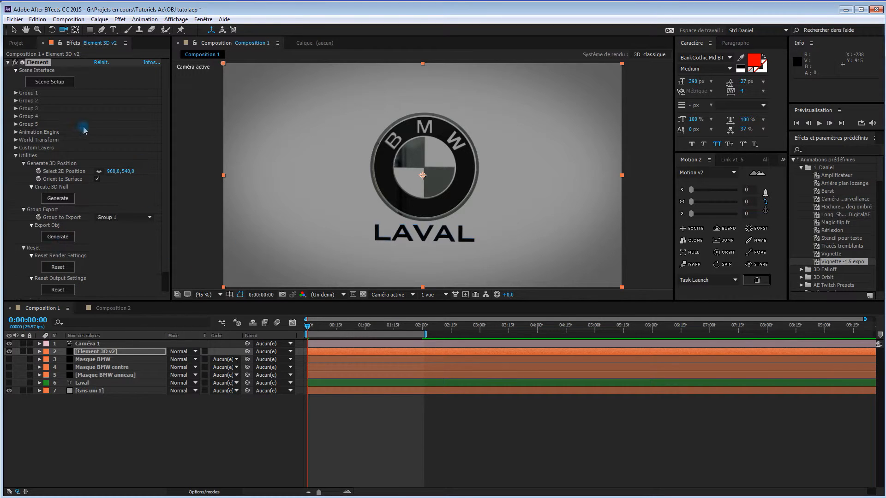
Step: Open the Element scene setup of Composition 2 and remove the unused materials
{"action": "left_click", "coordinate": [110, 308]}
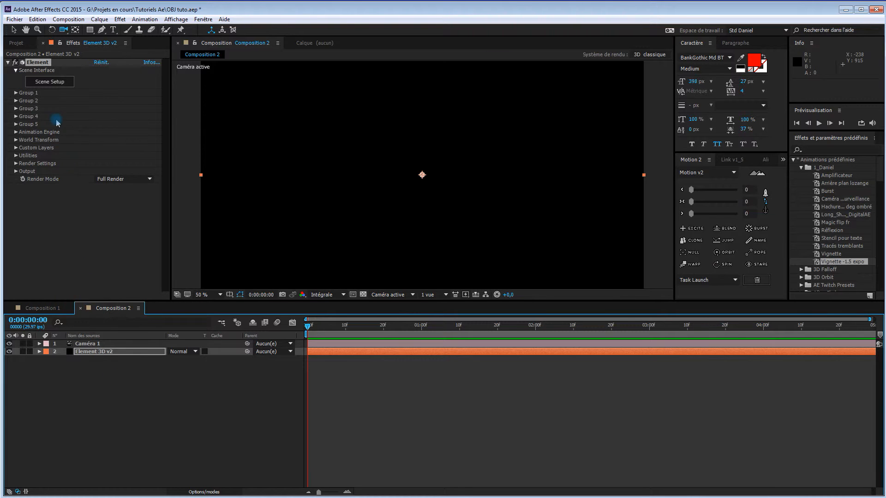
{"action": "left_click", "coordinate": [51, 82]}
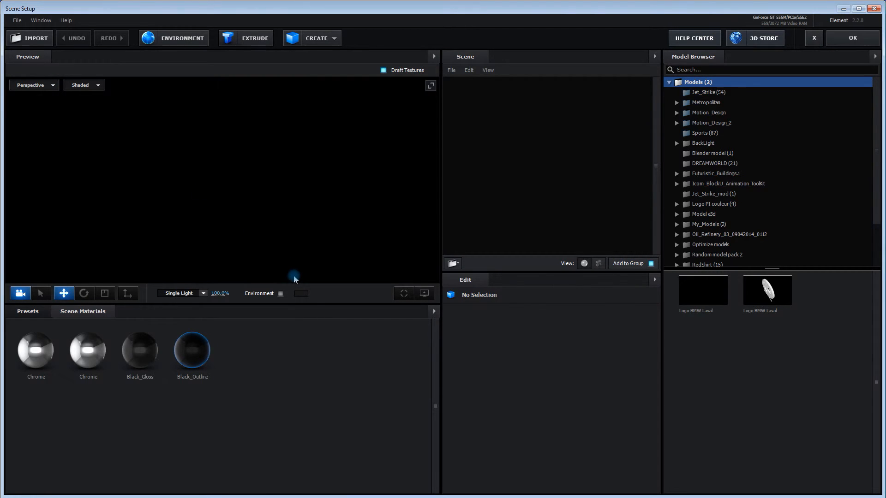
{"action": "right_click", "coordinate": [232, 349]}
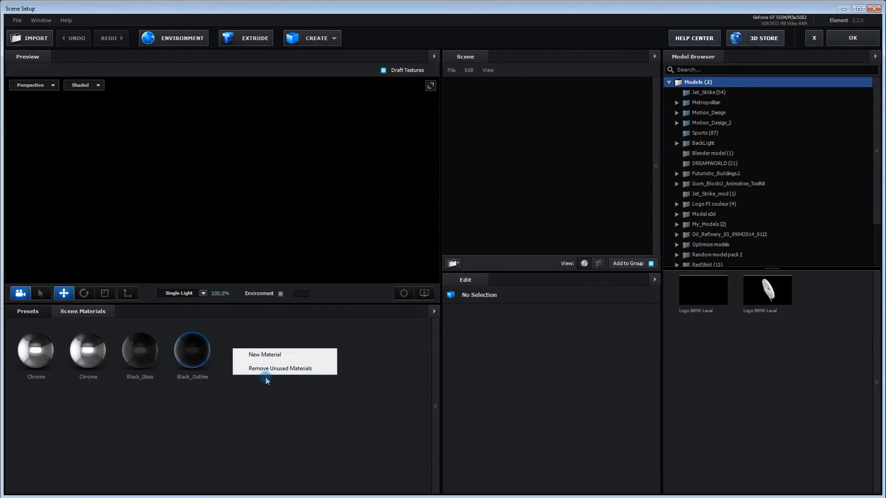
{"action": "left_click", "coordinate": [267, 369]}
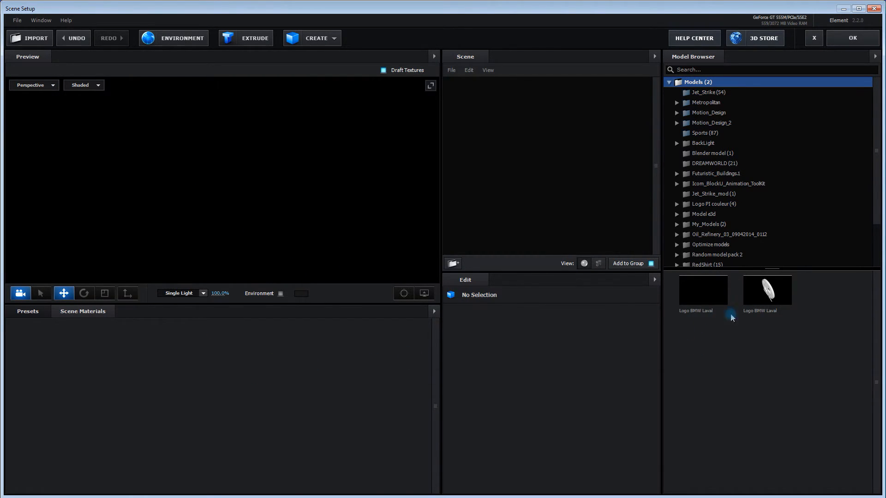
Step: Check the Favorites folder, and add the exported Logo BMW Laval OBJ model from the Models folder to the scene
{"action": "left_click_drag", "start_coordinate": [879, 214], "coordinate": [853, 271]}
{"action": "left_click", "coordinate": [682, 262]}
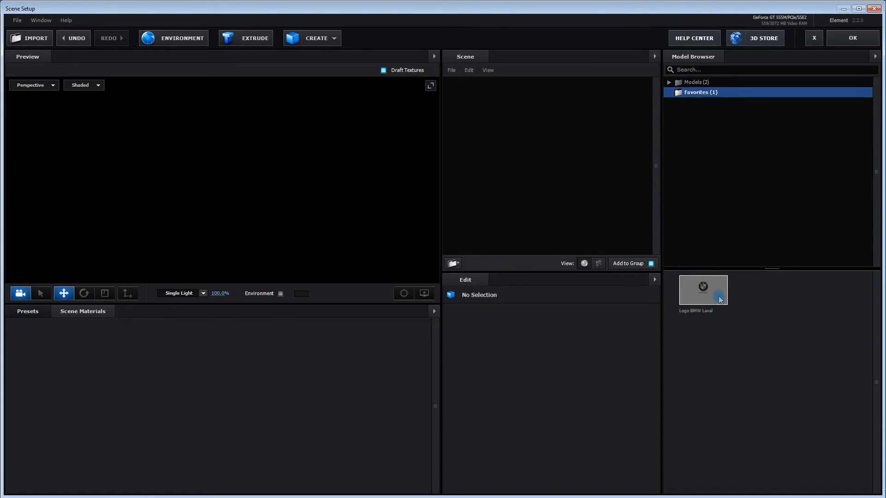
{"action": "left_click", "coordinate": [669, 83]}
{"action": "left_click", "coordinate": [669, 83]}
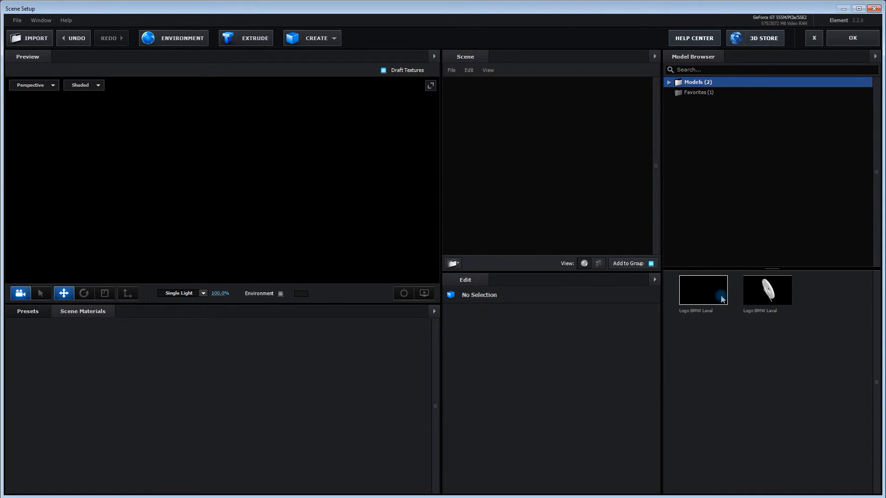
{"action": "double_click", "coordinate": [704, 297]}
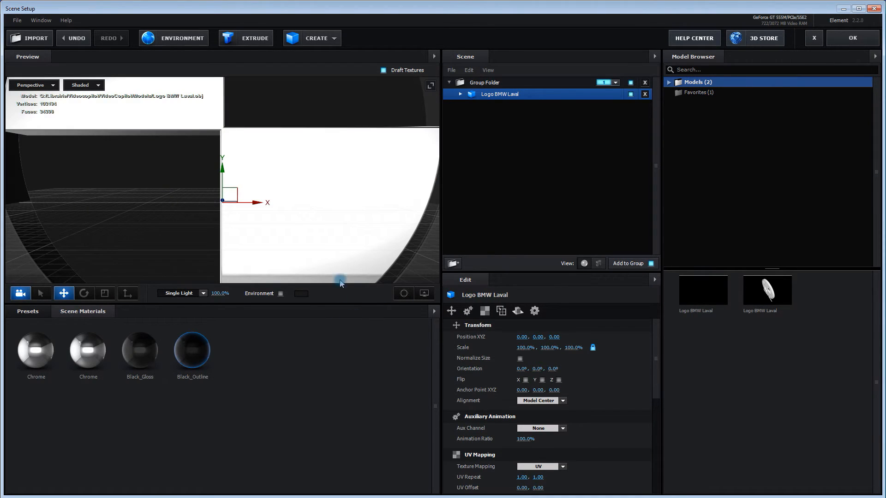
Step: Scale the imported Logo BMW Laval model uniformly to 25.5%, inspect it from the side and front, and accept the scene setup
{"action": "scroll", "coordinate": [306, 184], "scroll_direction": "down", "scroll_amount": 10}
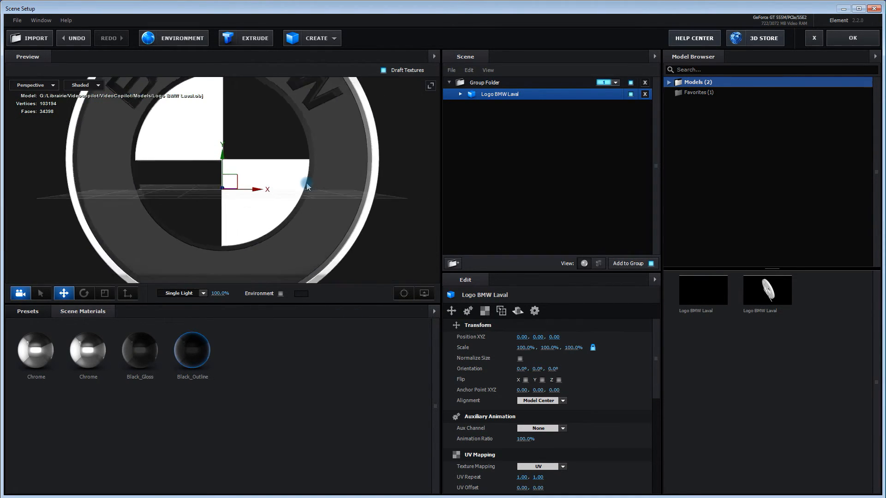
{"action": "scroll", "coordinate": [306, 186], "scroll_direction": "down", "scroll_amount": 3}
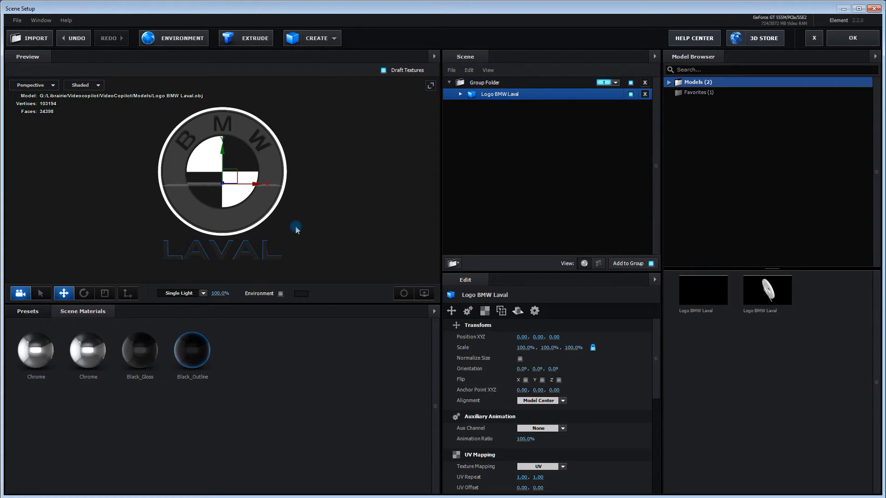
{"action": "left_click_drag", "start_coordinate": [525, 347], "coordinate": [511, 359]}
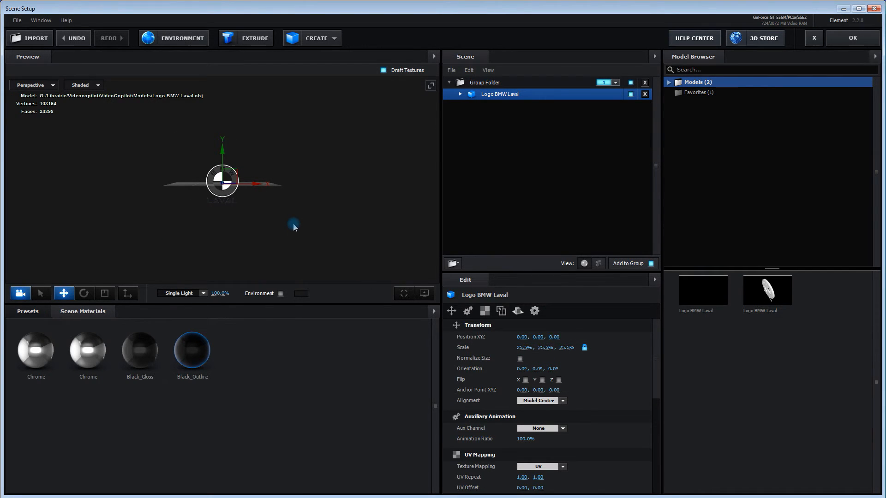
{"action": "scroll", "coordinate": [297, 224], "scroll_direction": "up", "scroll_amount": 5}
{"action": "left_click_drag", "start_coordinate": [326, 231], "coordinate": [300, 239]}
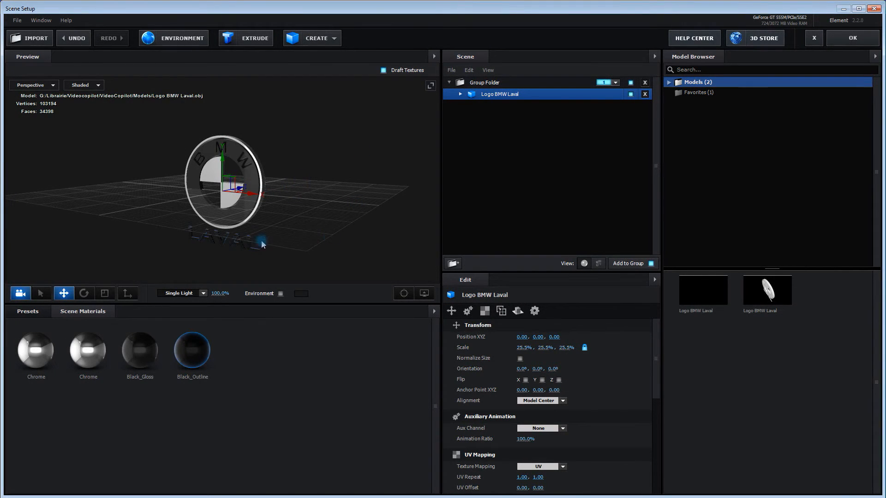
{"action": "left_click_drag", "start_coordinate": [295, 225], "coordinate": [322, 223]}
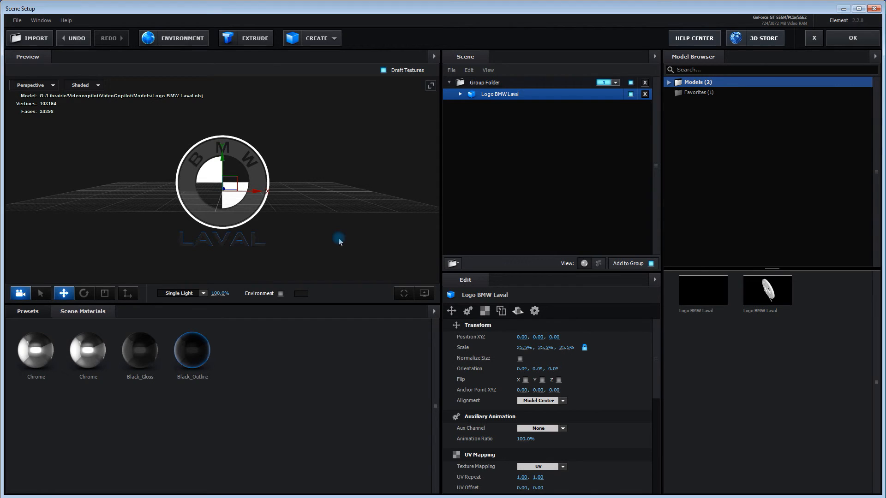
{"action": "left_click", "coordinate": [846, 39]}
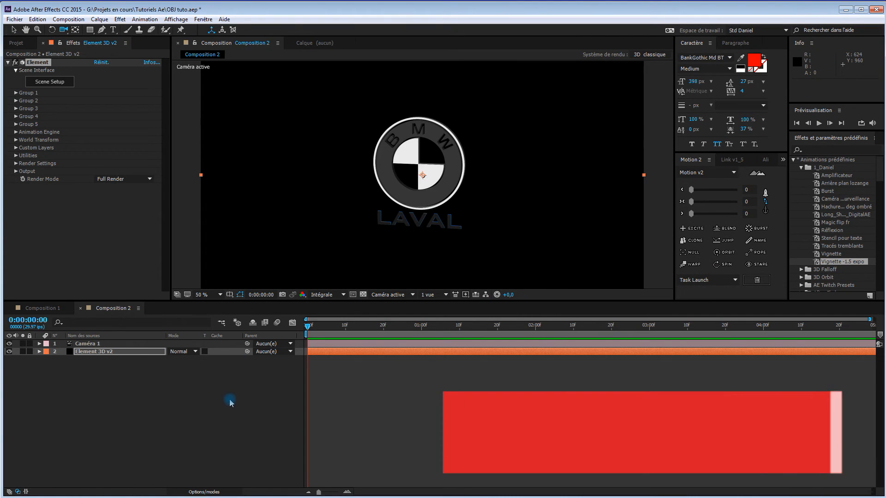
{"action": "left_click", "coordinate": [309, 327]}
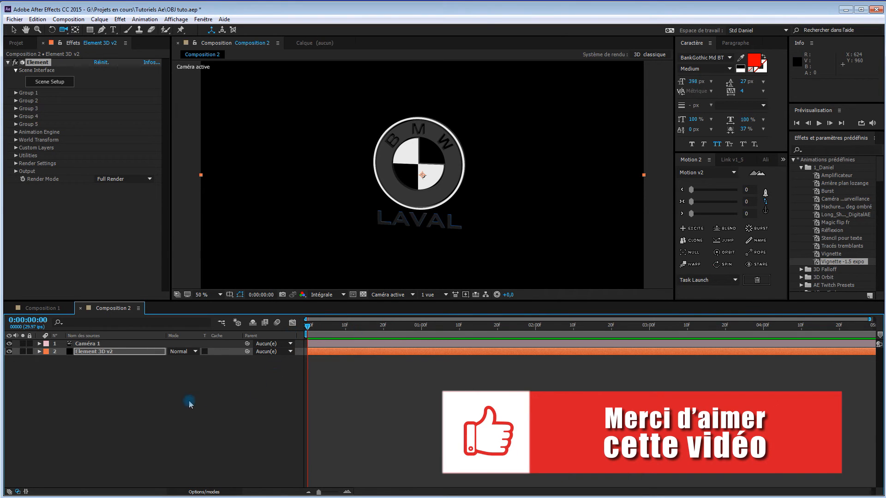